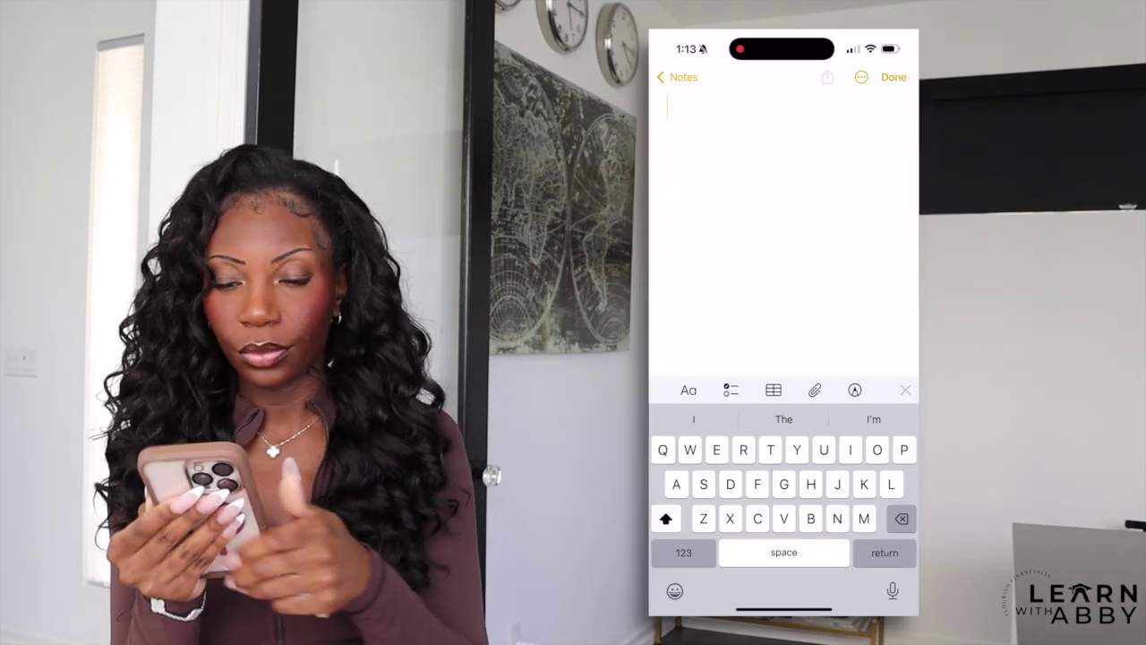
# Step: Title the new note "AMAZON PRODUCT IDEAS"
pyautogui.write('AMA')
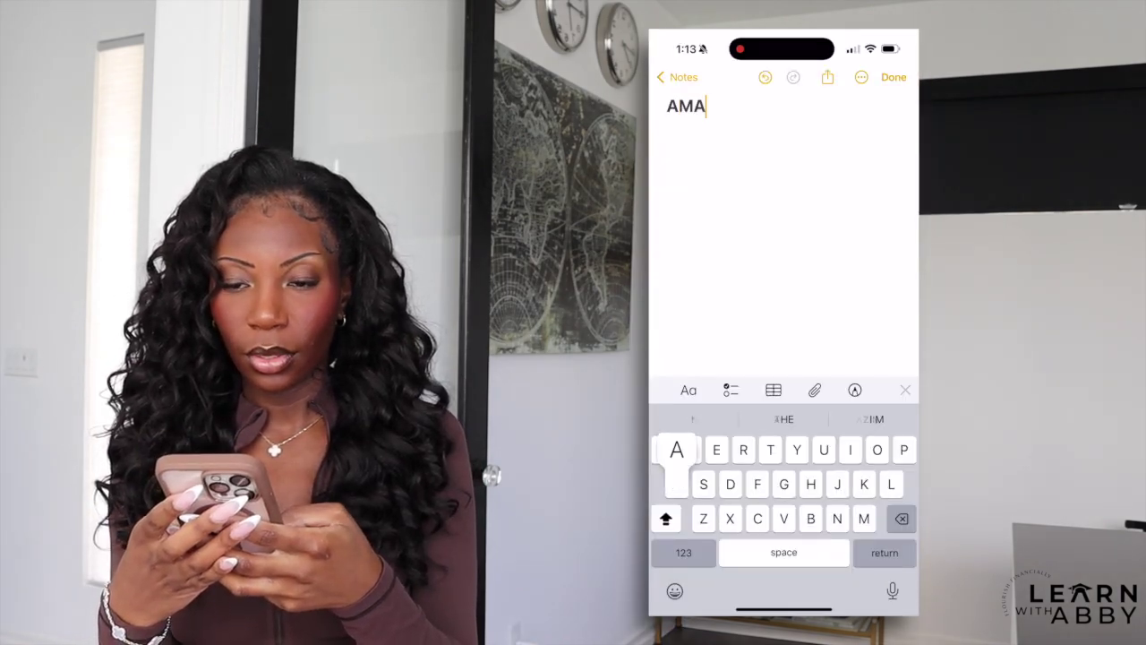
pyautogui.write('ZON')
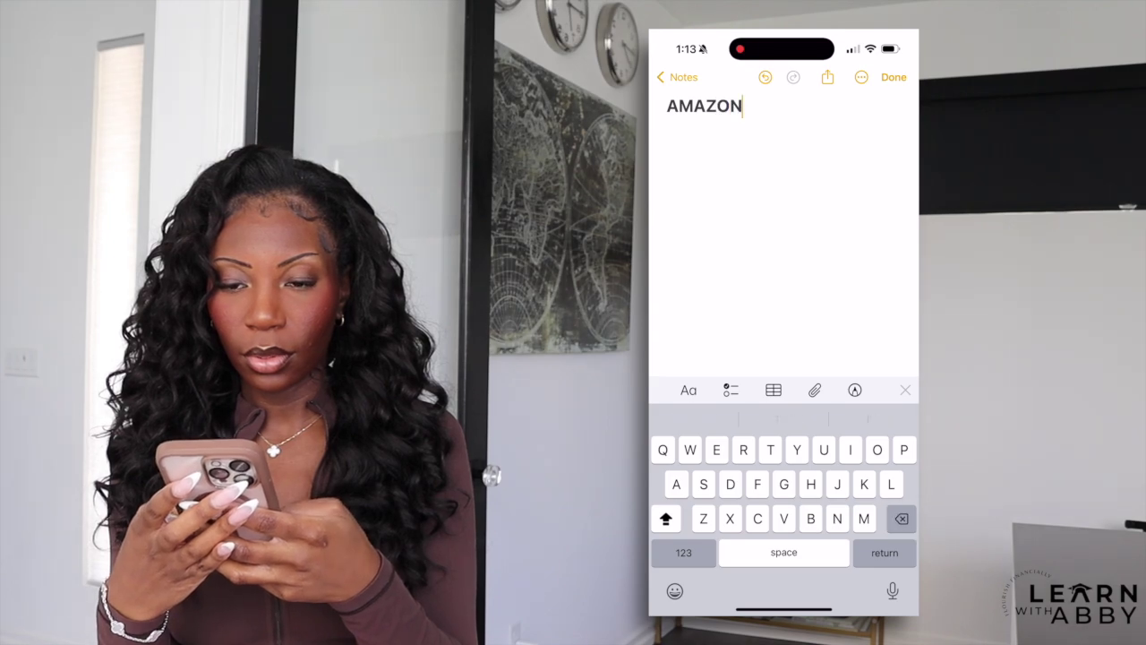
pyautogui.press('BackSpace')
pyautogui.press('BackSpace')
pyautogui.press('BackSpace')
pyautogui.write('AMAZ')
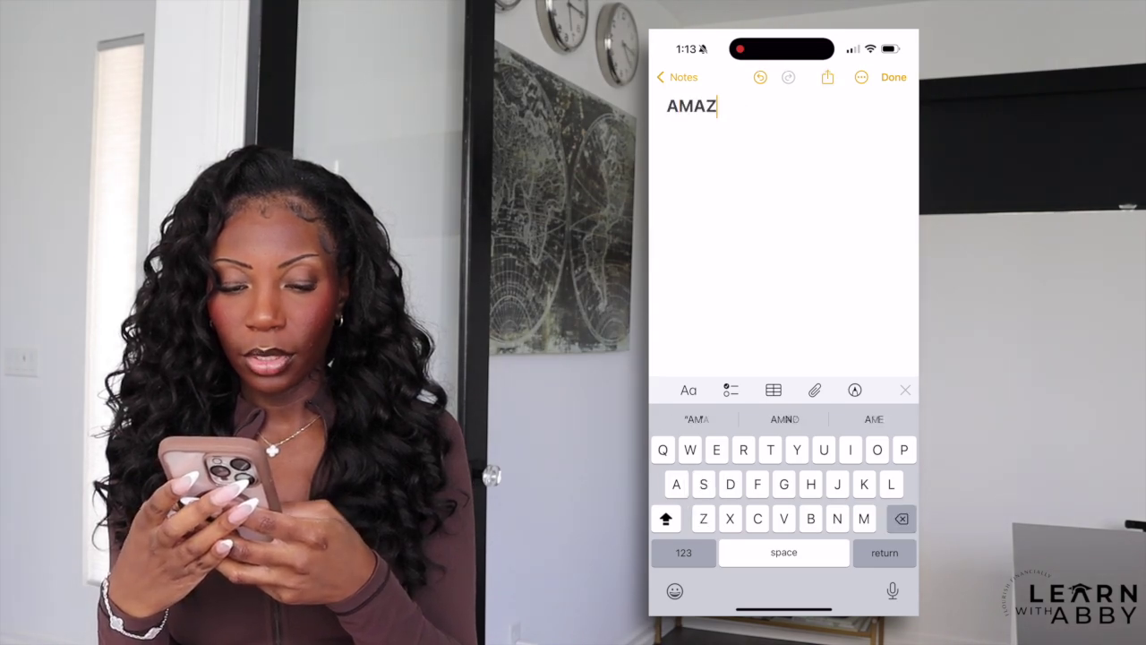
pyautogui.write('ON OROFUCT')
pyautogui.press('BackSpace')
pyautogui.press('BackSpace')
pyautogui.press('BackSpace')
pyautogui.press('BackSpace')
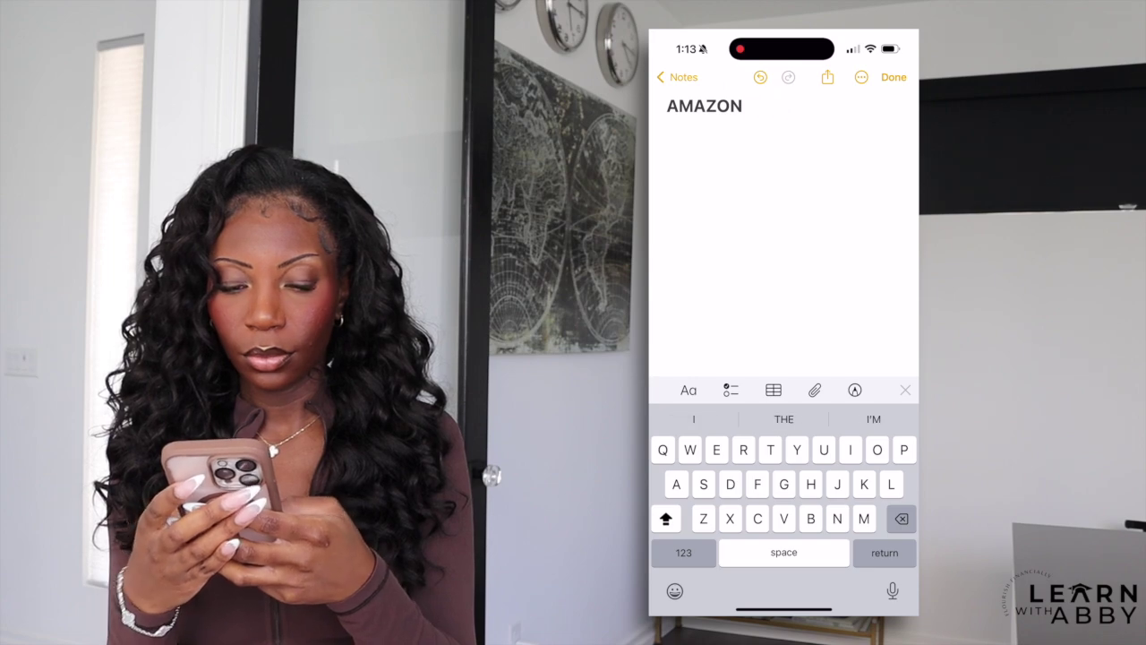
pyautogui.write('PRODUCT IDEAS')
pyautogui.press('Return')
# Step: Start a bulleted list under the title with "baking sheet divider" as the first product idea
pyautogui.click(684, 552)
pyautogui.click(665, 518)
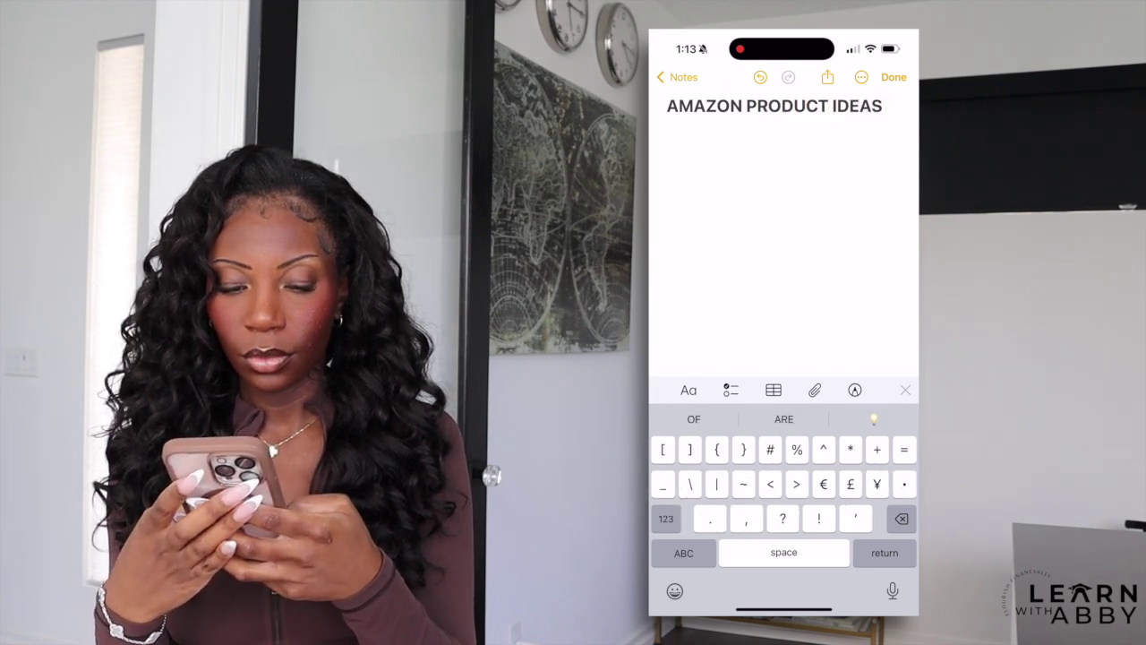
pyautogui.write('• baking sheet')
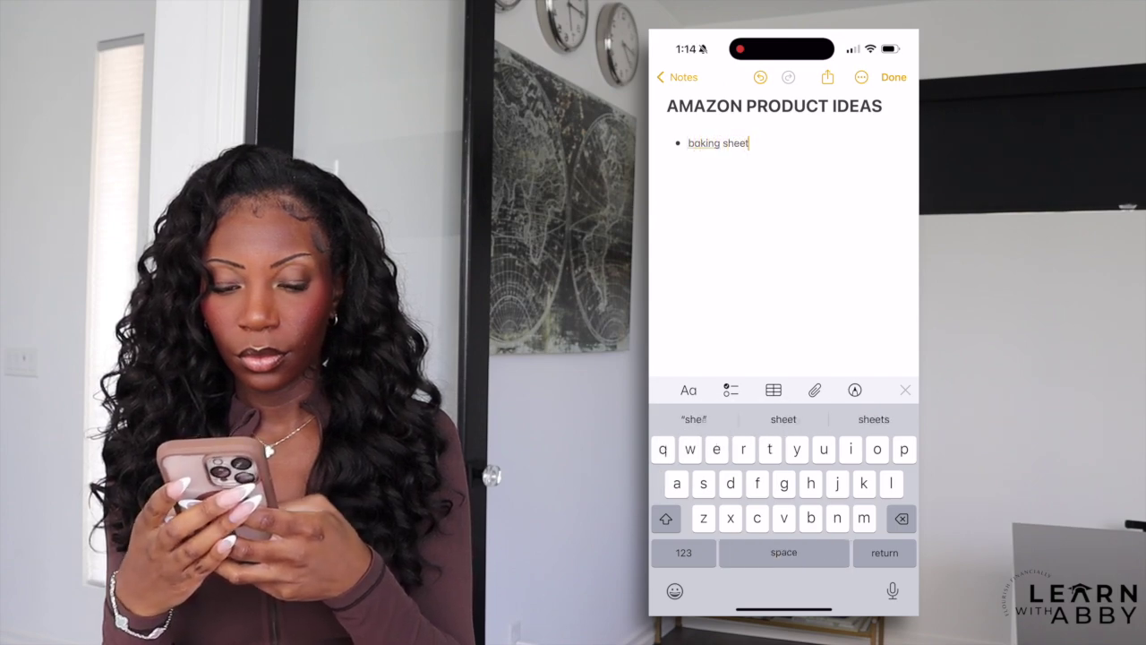
pyautogui.write(' divider')
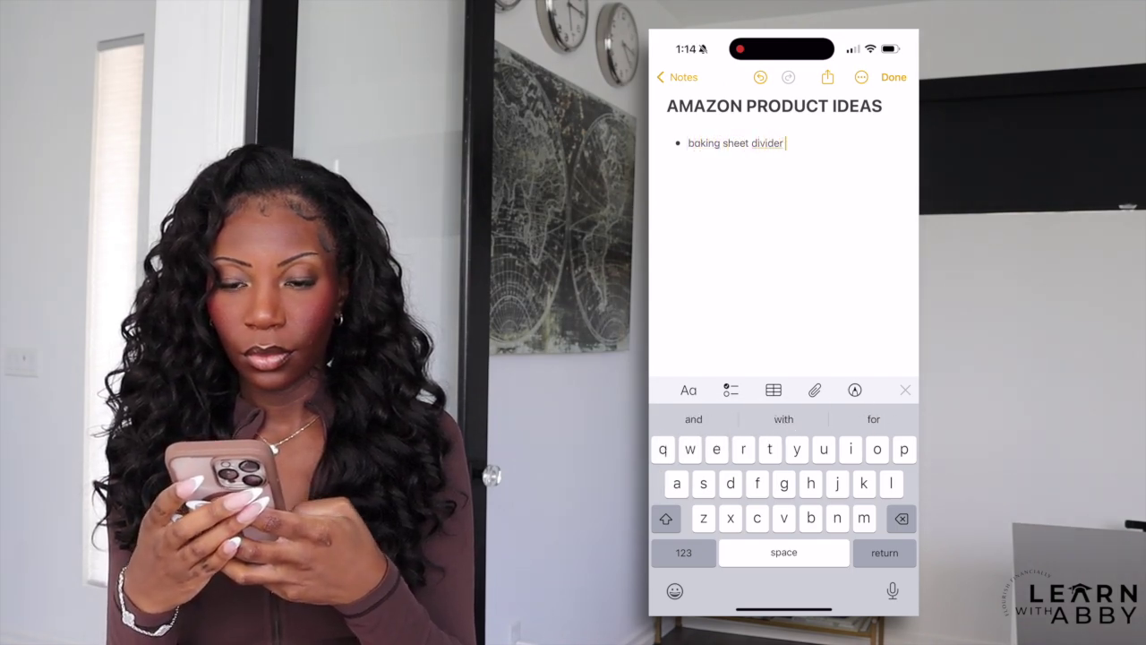
pyautogui.press('Return')
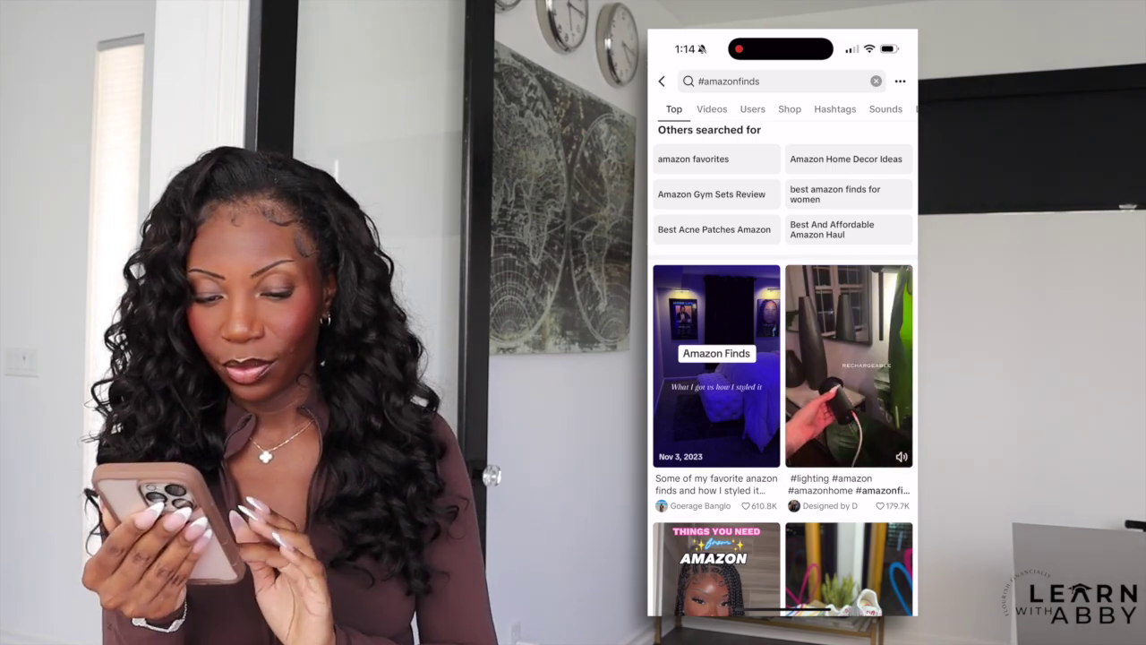
# Step: Browse TikTok's #amazonfinds results, viewing the "Amazon Finds" room styling video and the "Rapid fire best Amazon finds of 2024" video
pyautogui.scroll(-5, 782, 367)
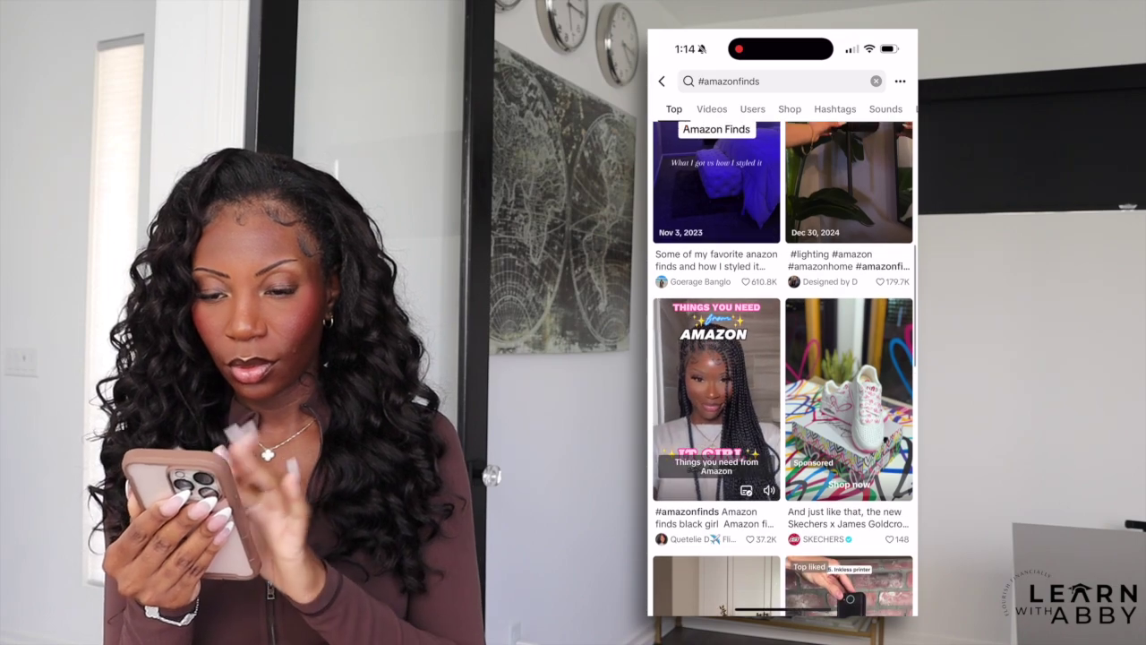
pyautogui.click(717, 183)
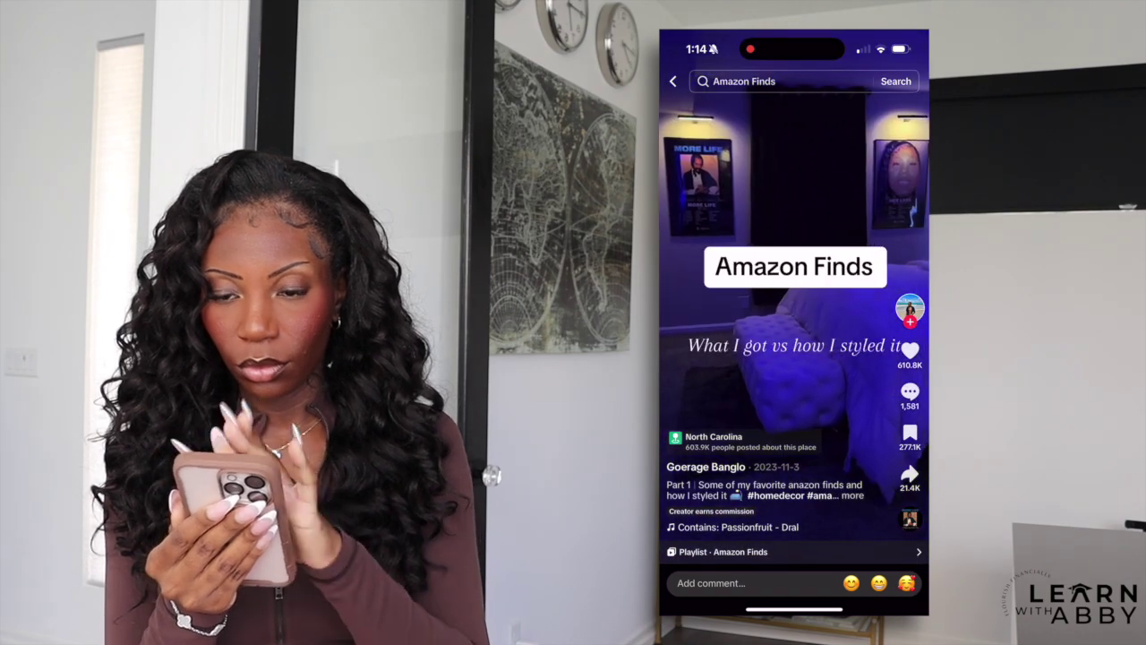
pyautogui.click(674, 81)
pyautogui.scroll(-3, 794, 358)
pyautogui.click(728, 404)
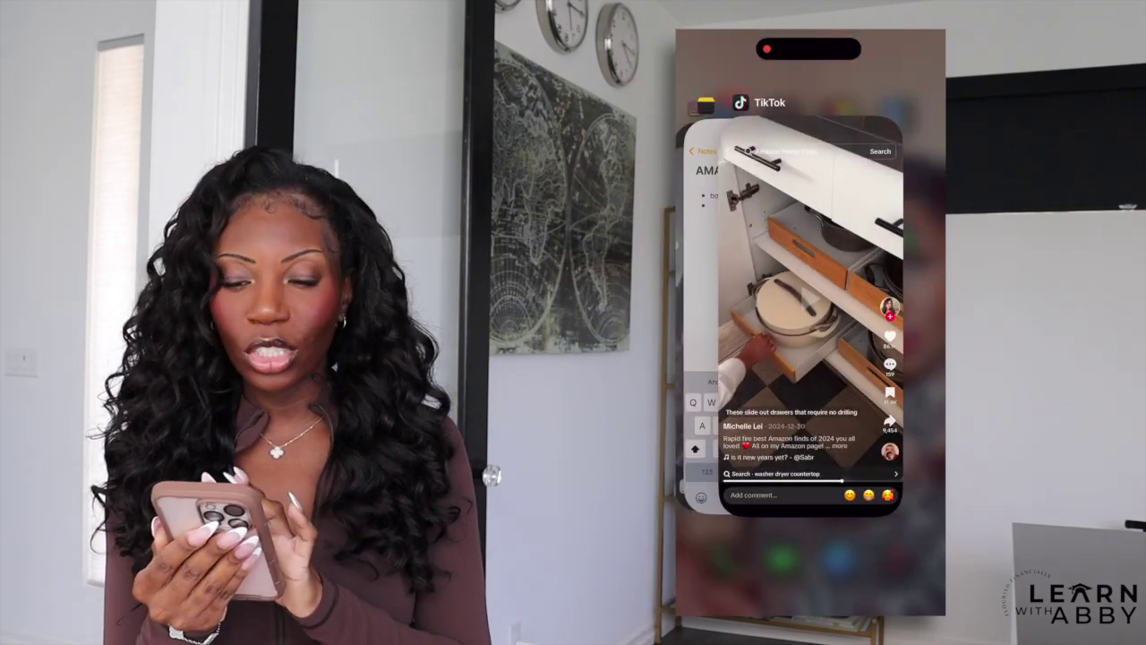
# Step: Switch to Notes and enter "Foldable ironing board" as the second bullet of the product ideas list
pyautogui.click(702, 287)
pyautogui.write('Irish g')
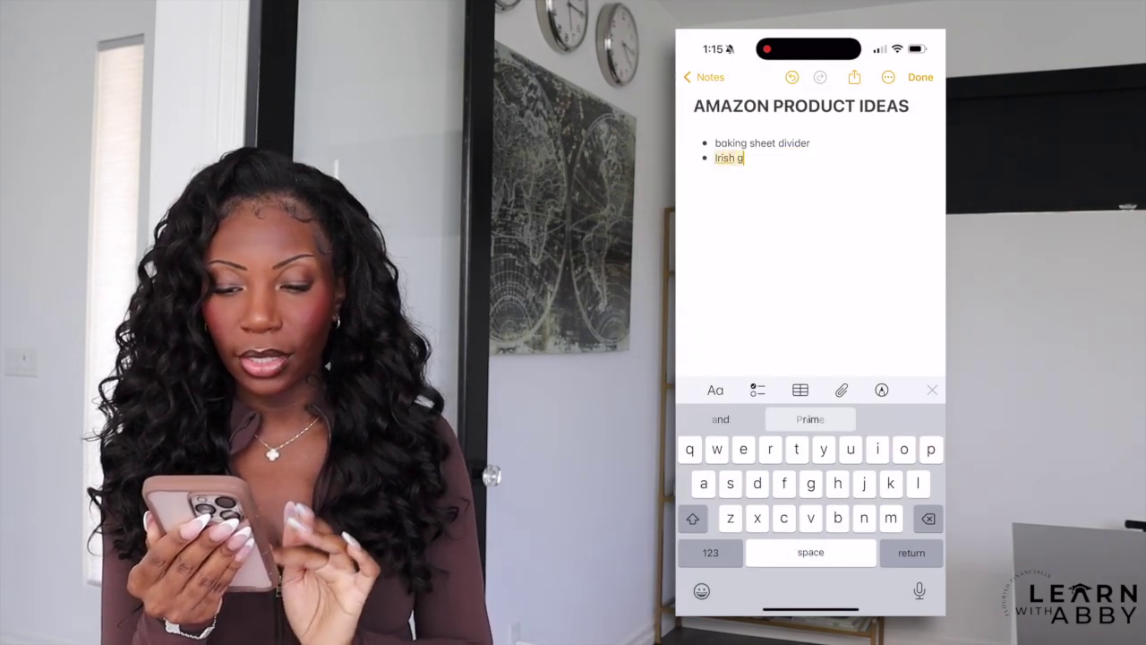
pyautogui.press('BackSpace')
pyautogui.write('Foldable o')
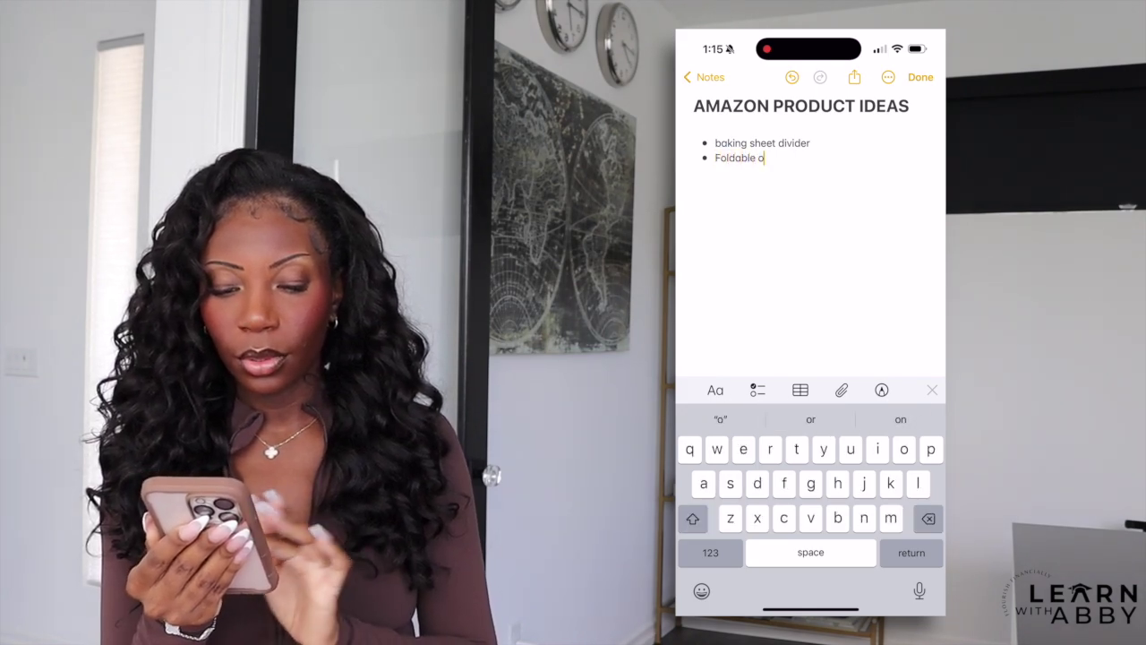
pyautogui.write('ri')
pyautogui.press('BackSpace')
pyautogui.press('BackSpace')
pyautogui.press('BackSpace')
pyautogui.write('i')
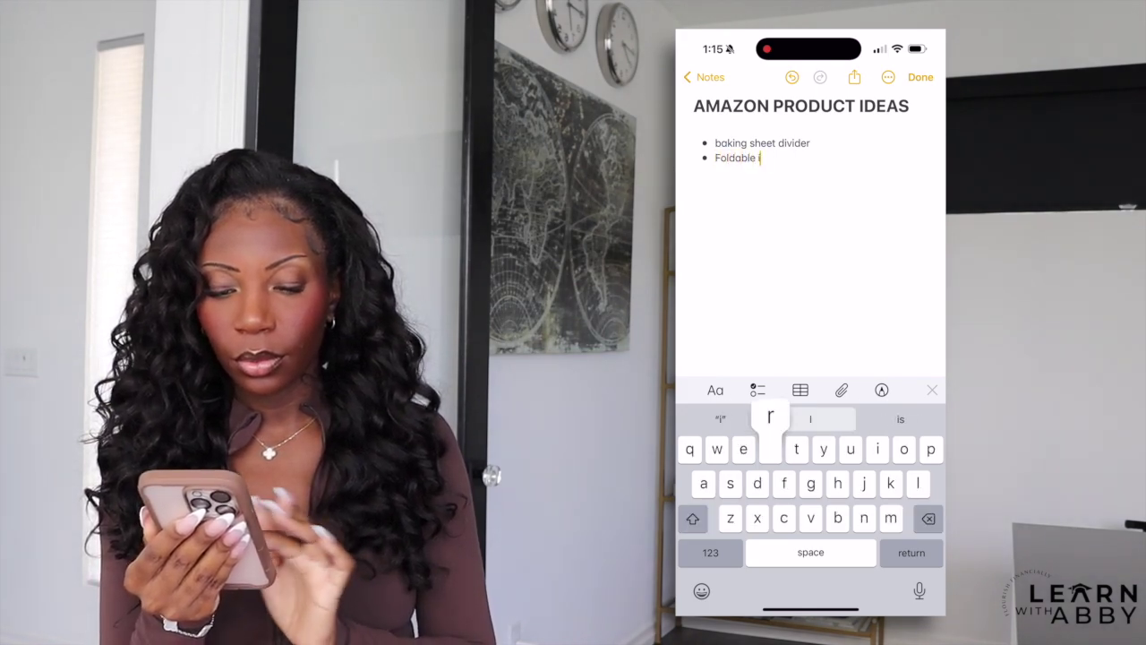
pyautogui.write('ronib biar')
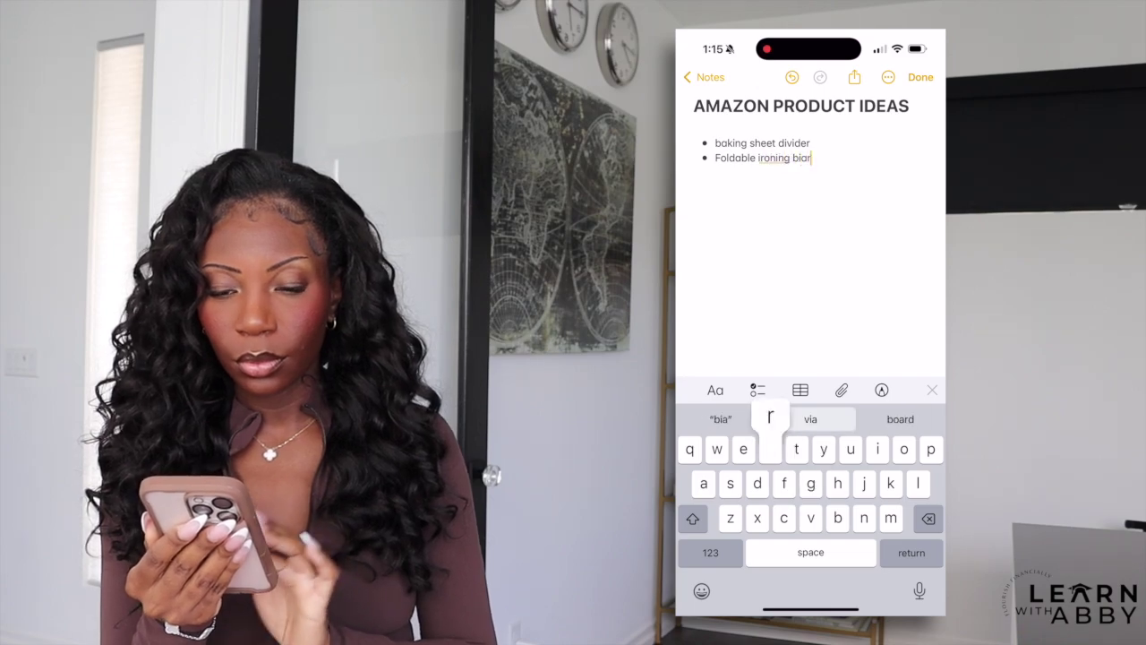
# Step: Switch back to TikTok and open the "15 Genius Amazon Finds" video from the #amazonfinds results
pyautogui.moveTo(811, 609); pyautogui.dragTo(811, 430)
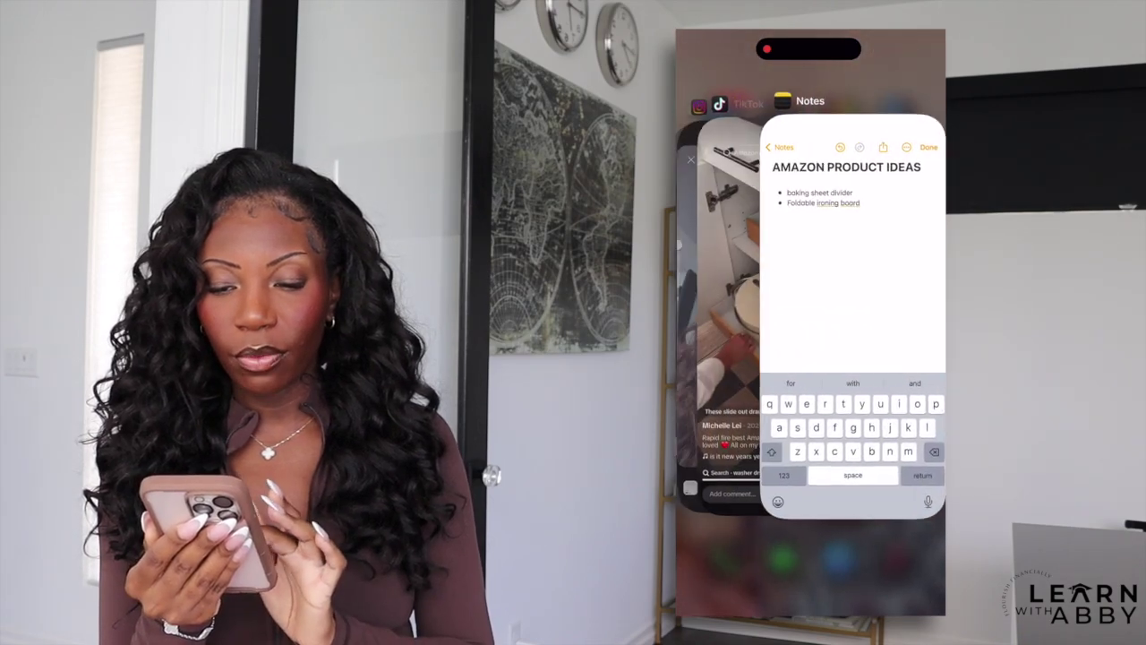
pyautogui.moveTo(761, 359); pyautogui.dragTo(896, 358)
pyautogui.click(806, 296)
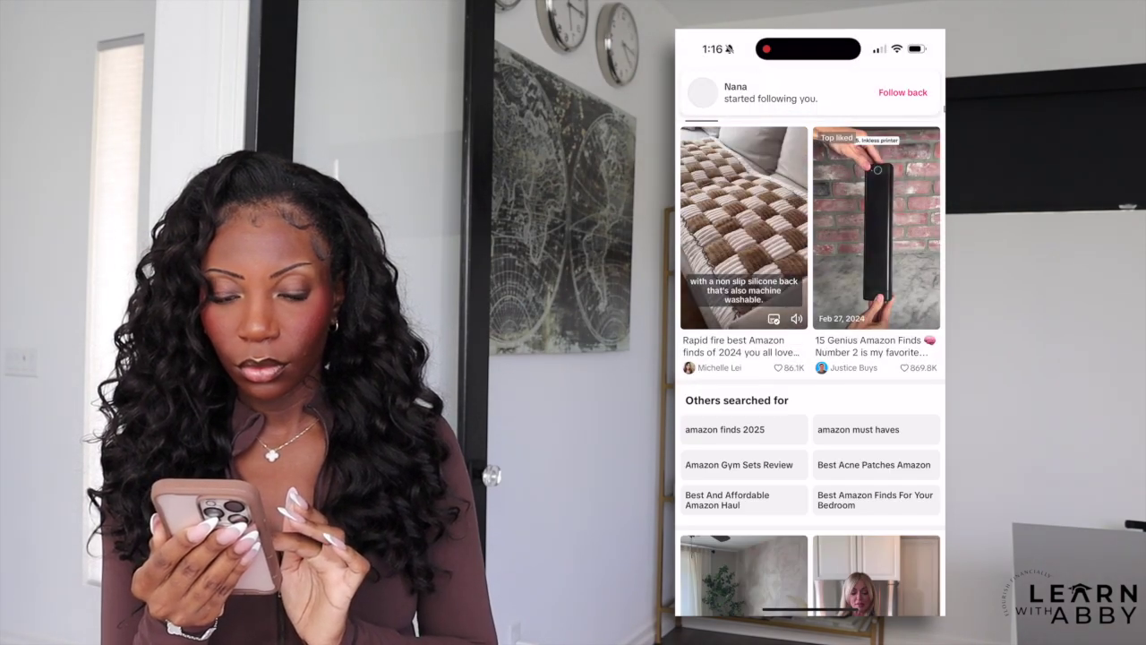
pyautogui.scroll(-2, 811, 358)
pyautogui.scroll(3, 811, 358)
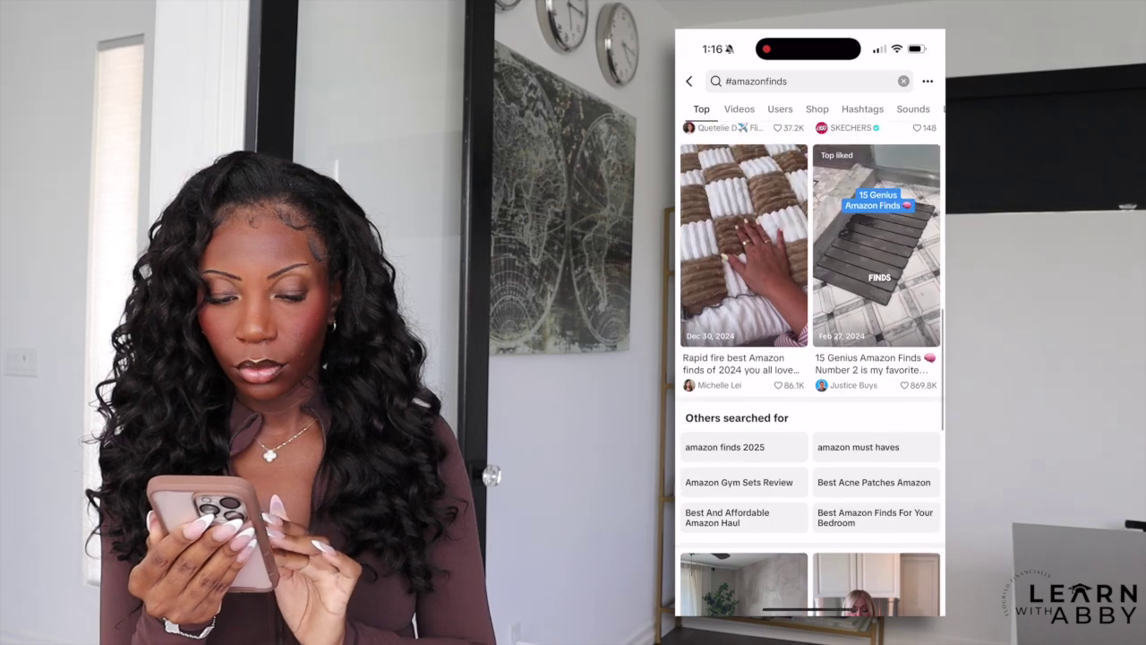
pyautogui.click(876, 228)
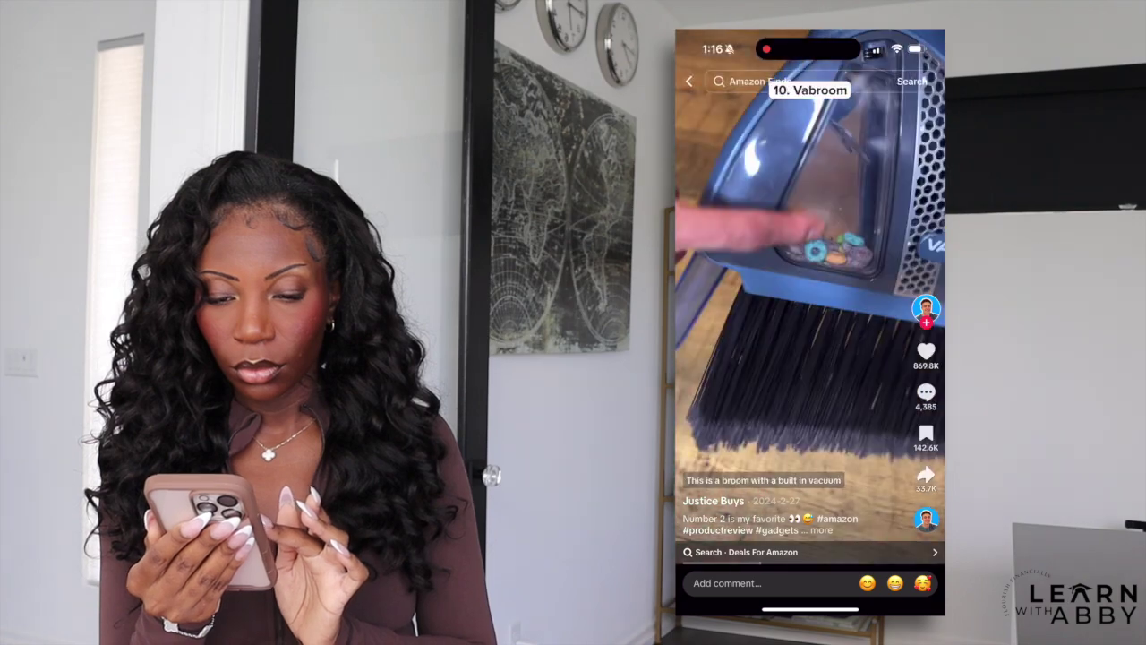
# Step: Check the comments on the "15 Genius Amazon Finds" video and close them again
pyautogui.click(926, 393)
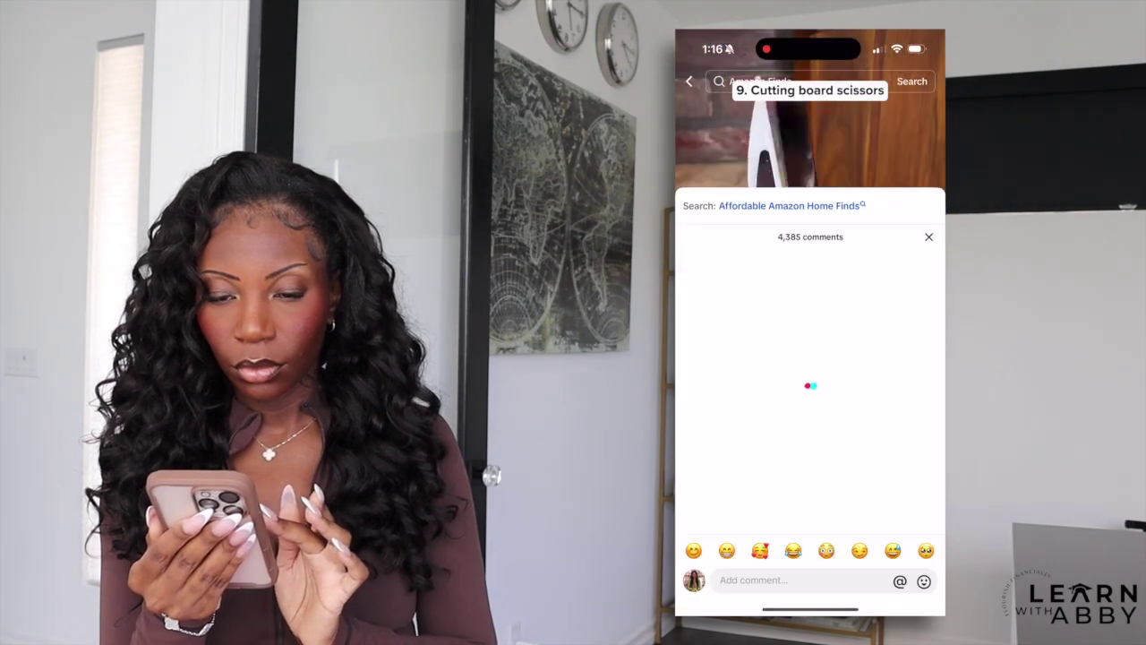
pyautogui.click(929, 237)
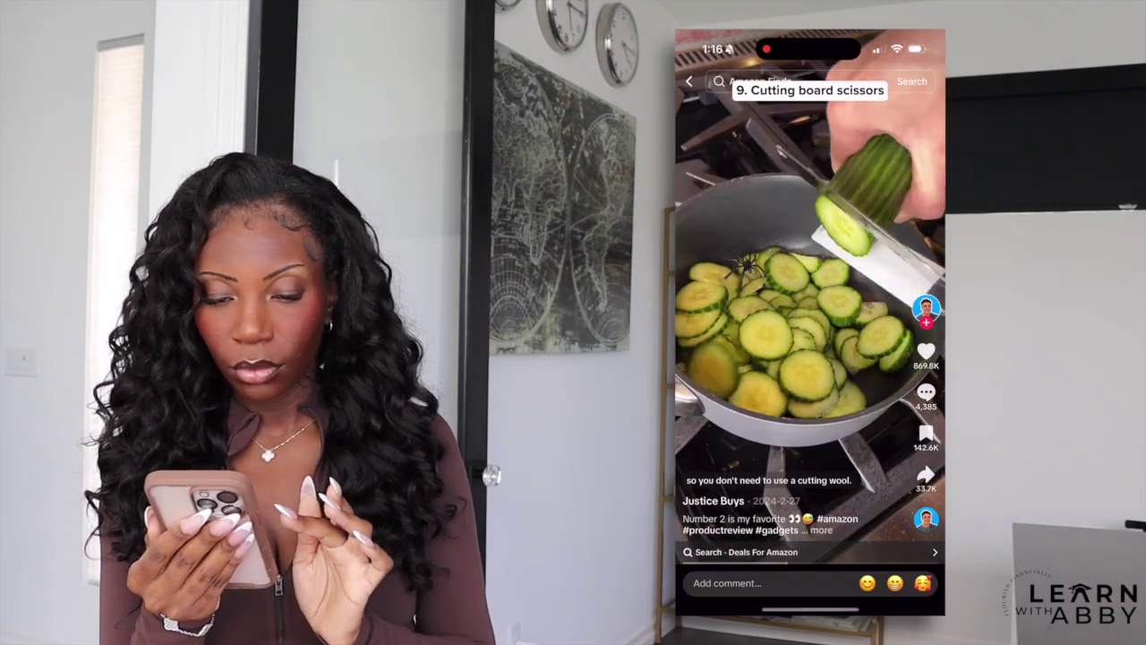
pyautogui.click(926, 395)
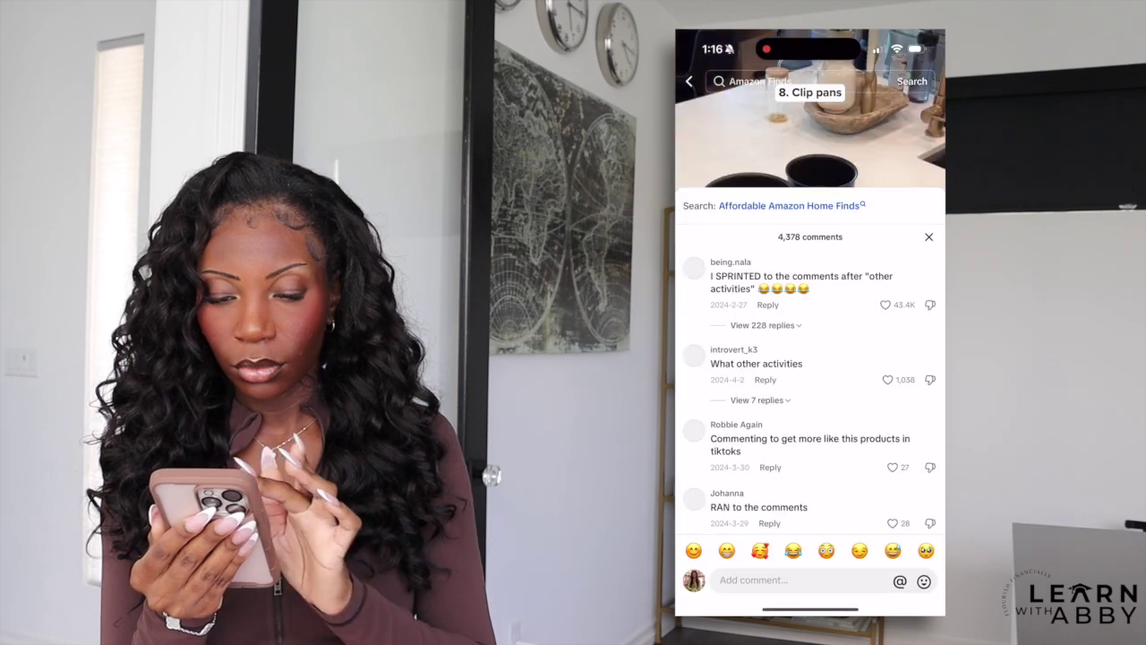
pyautogui.click(928, 237)
pyautogui.click(810, 302)
# Step: Return to Notes and add "Cutting board scissors" as the third bullet of the product ideas list
pyautogui.moveTo(809, 562); pyautogui.dragTo(784, 562)
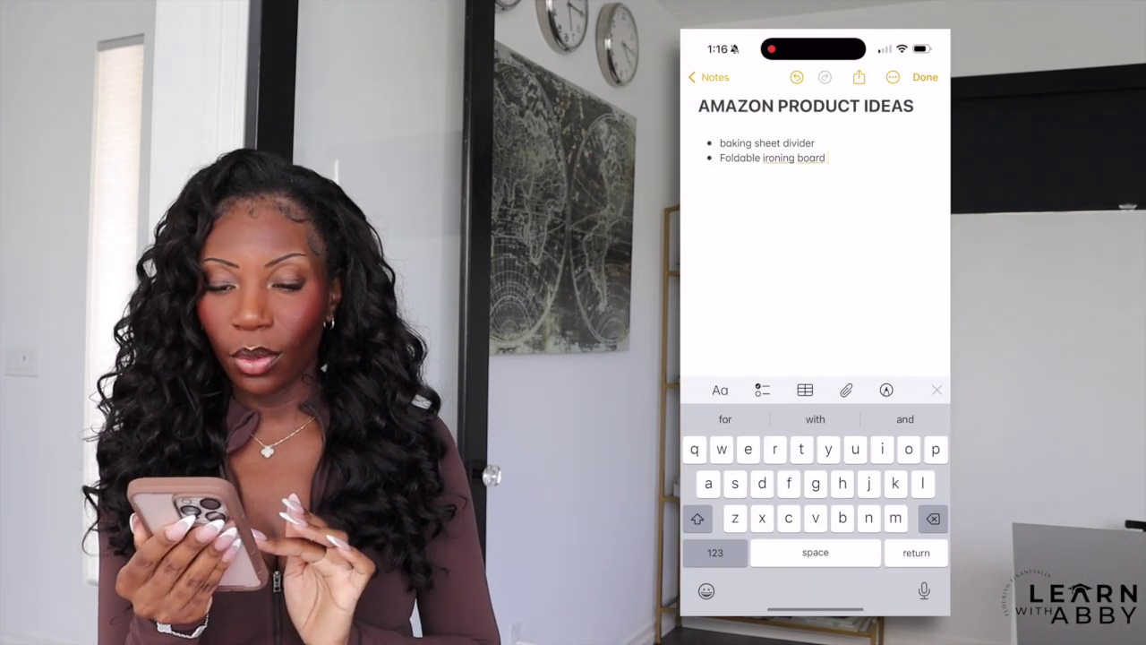
pyautogui.press('Return')
pyautogui.write('Cutti')
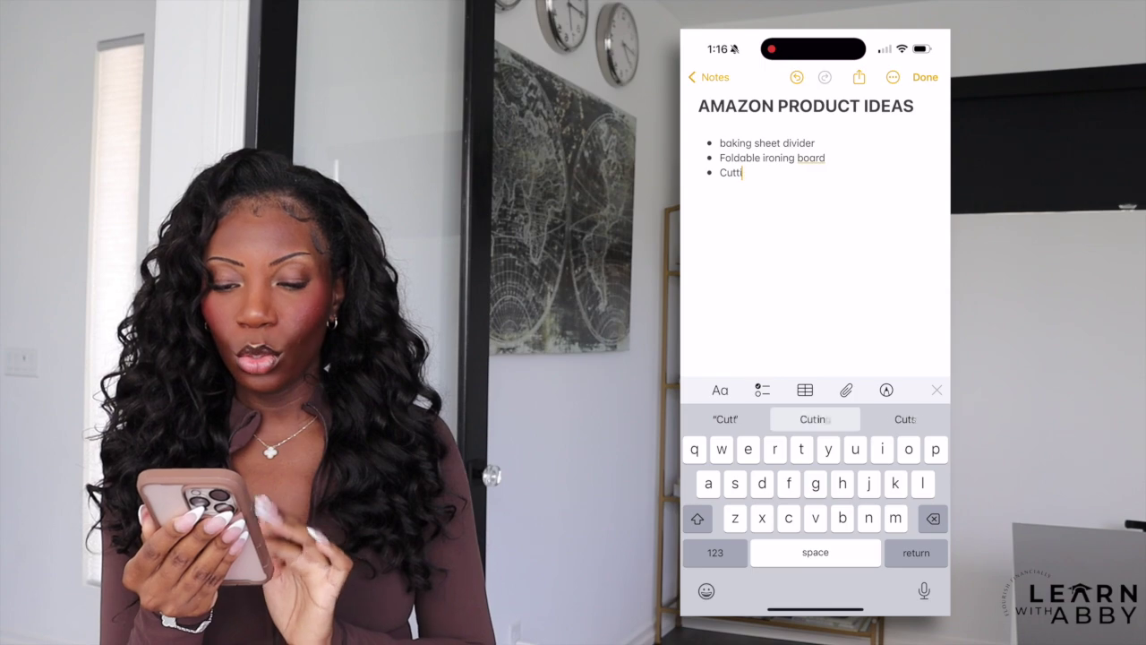
pyautogui.write('ng board ')
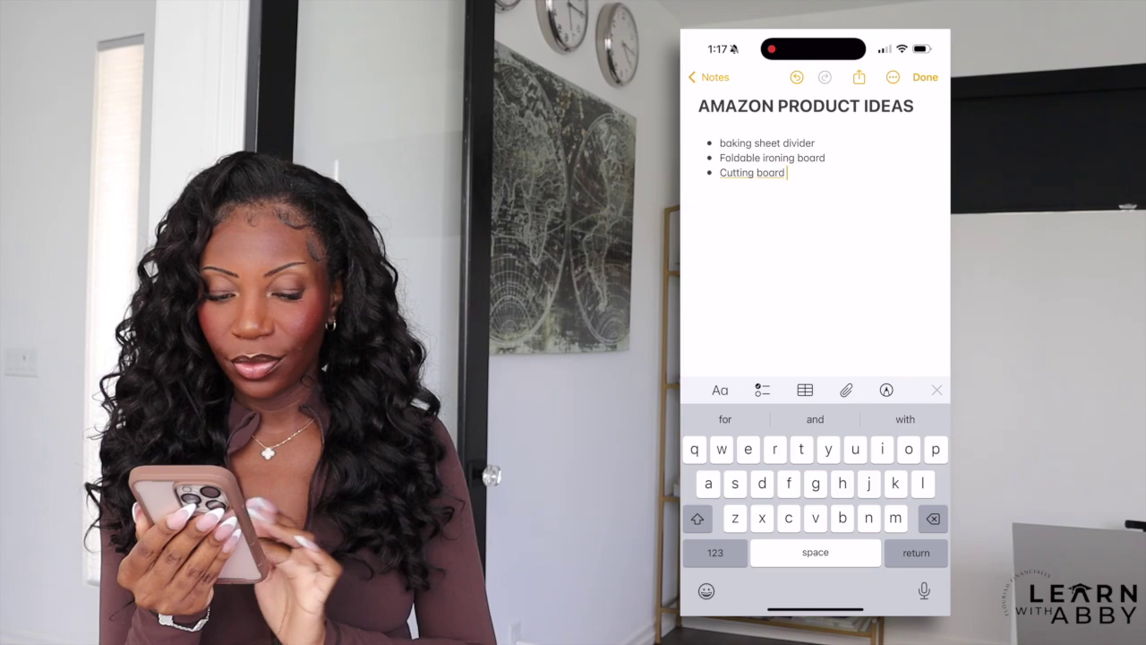
pyautogui.write('scissors')
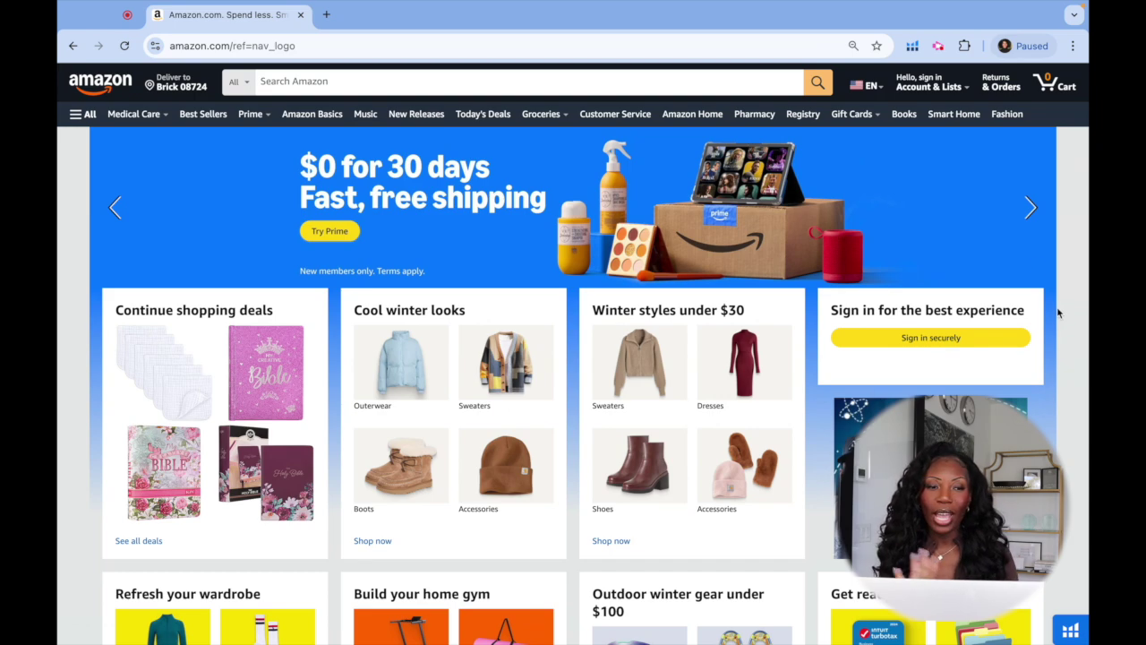
pyautogui.moveTo(932, 83)
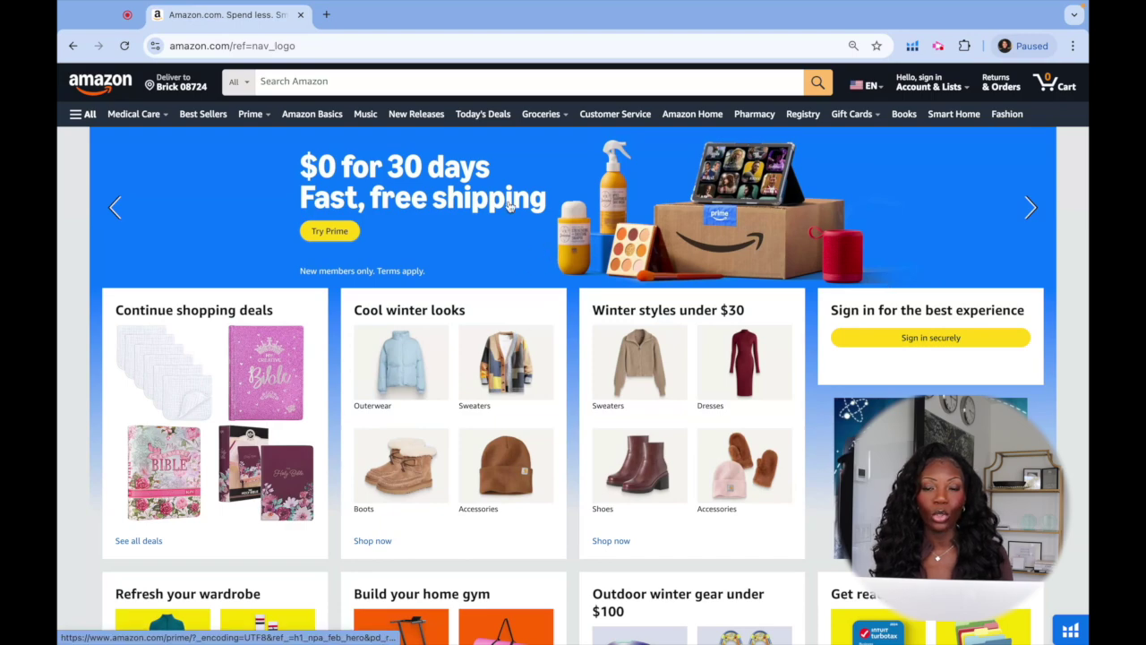
pyautogui.click(540, 82)
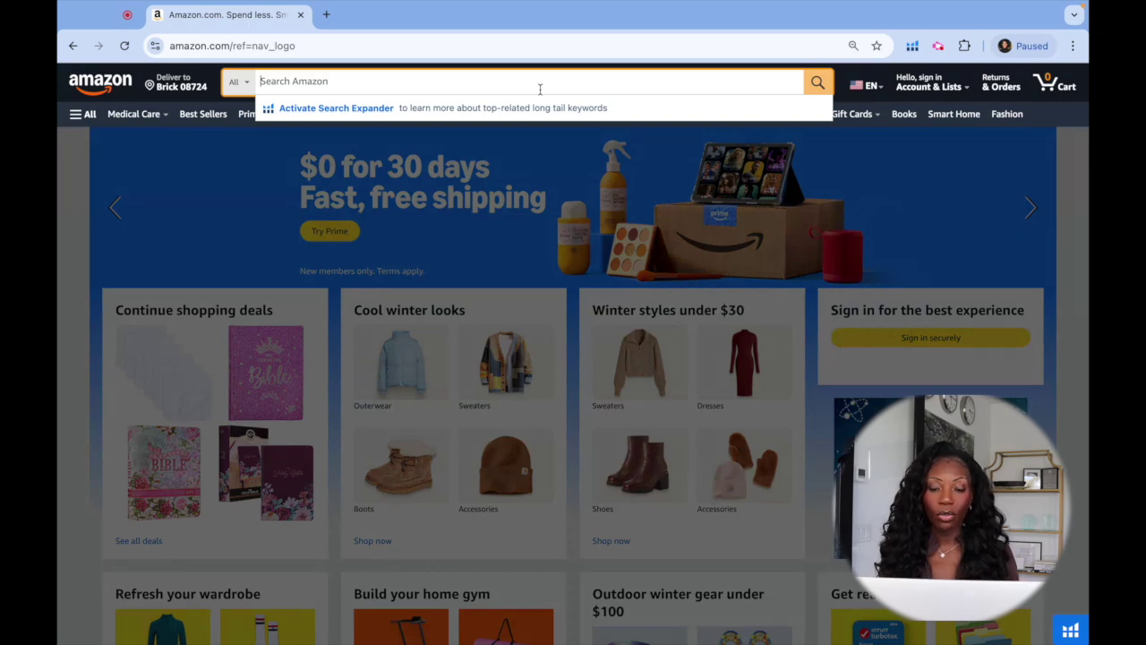
pyautogui.write('cutting boa')
pyautogui.press('BackSpace')
pyautogui.press('BackSpace')
pyautogui.press('BackSpace')
pyautogui.press('BackSpace')
pyautogui.press('BackSpace')
pyautogui.press('BackSpace')
pyautogui.press('BackSpace')
pyautogui.press('BackSpace')
pyautogui.press('BackSpace')
pyautogui.press('BackSpace')
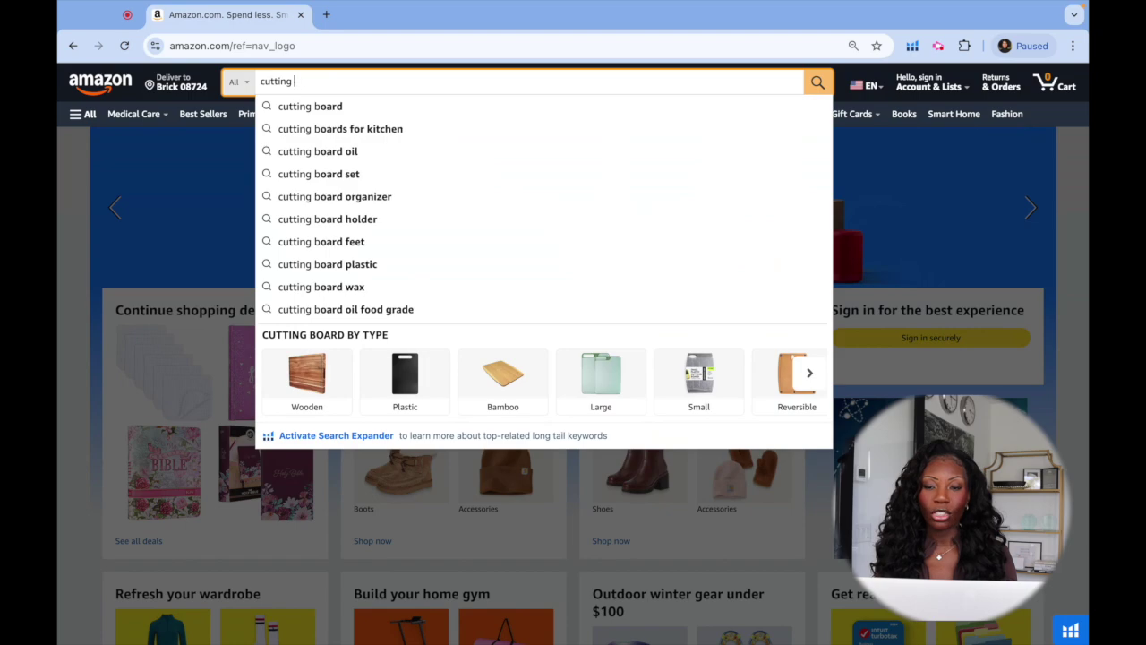
pyautogui.press('BackSpace')
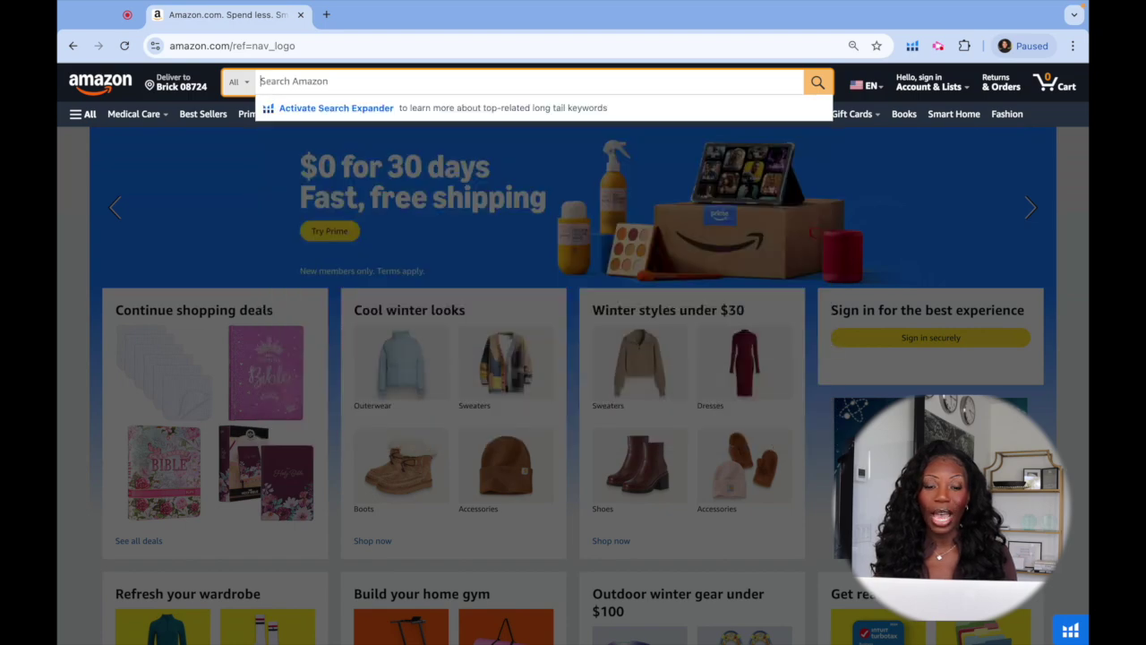
pyautogui.write('i')
pyautogui.press('BackSpace')
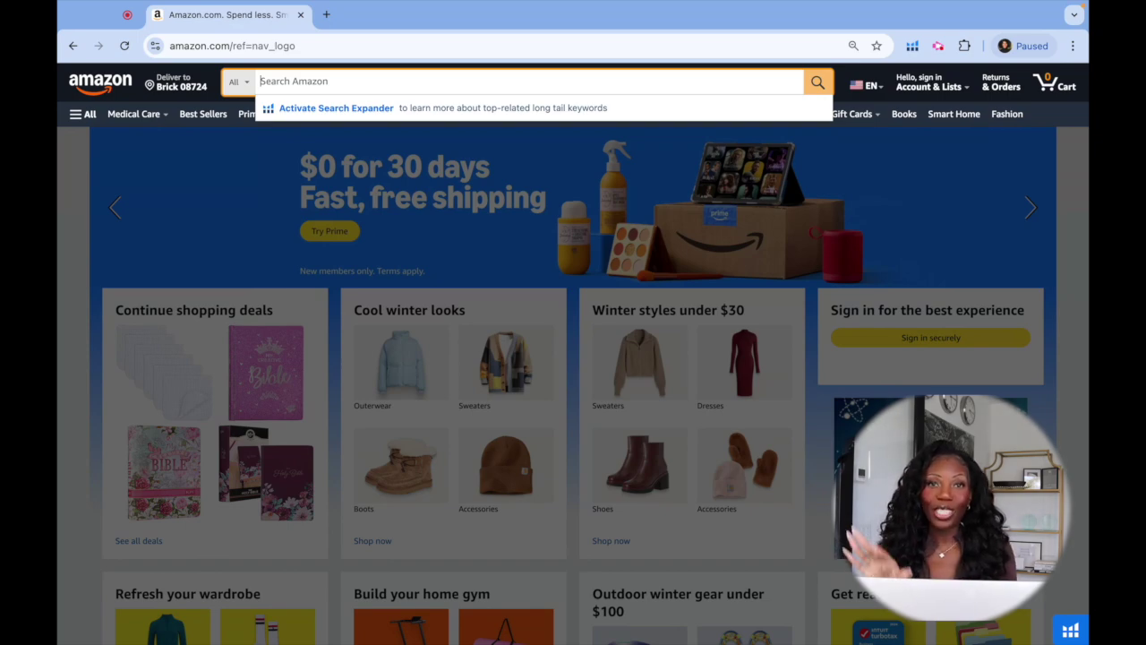
# Step: Search Amazon for "baking sheet dividor"
pyautogui.write('baki')
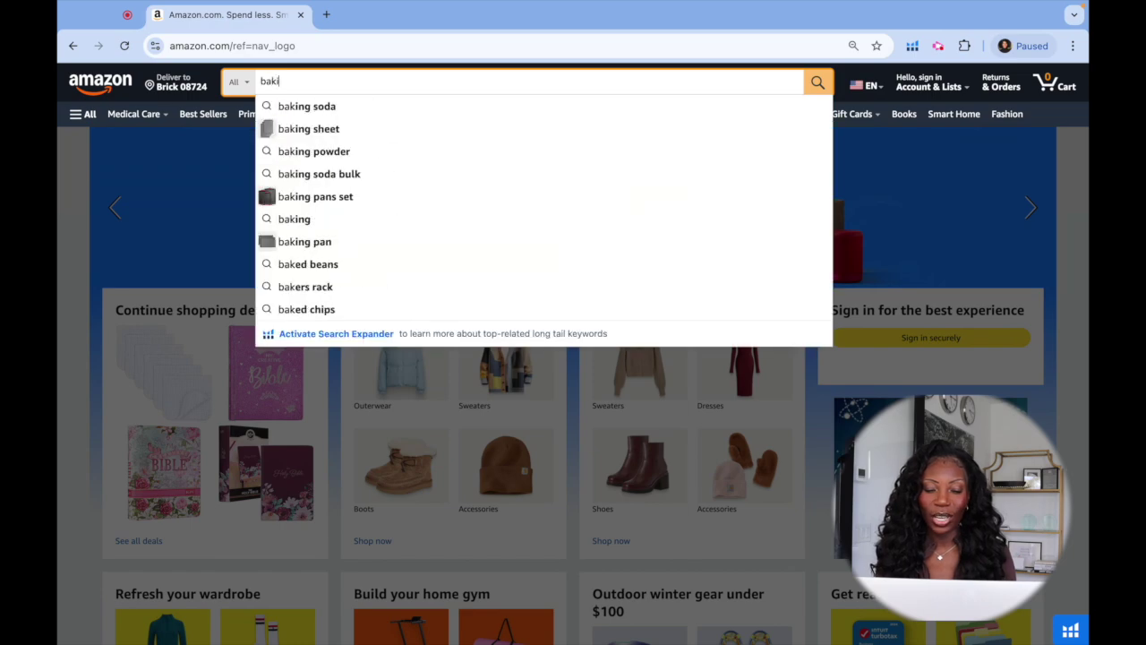
pyautogui.write('ng she')
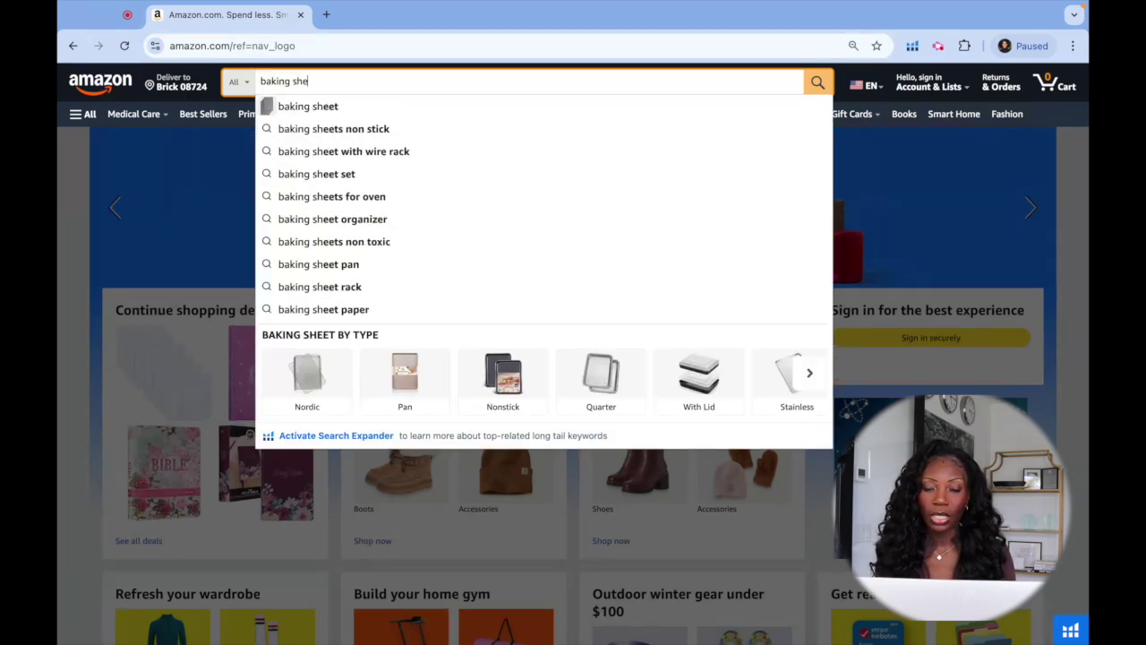
pyautogui.write('et dividor')
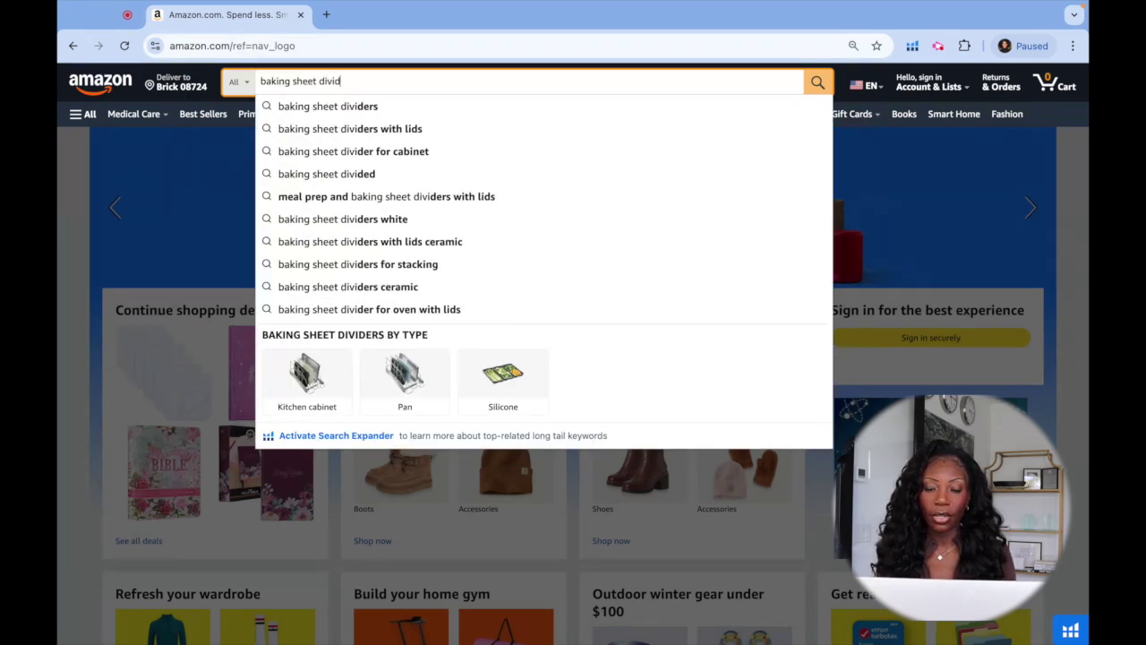
pyautogui.press('Return')
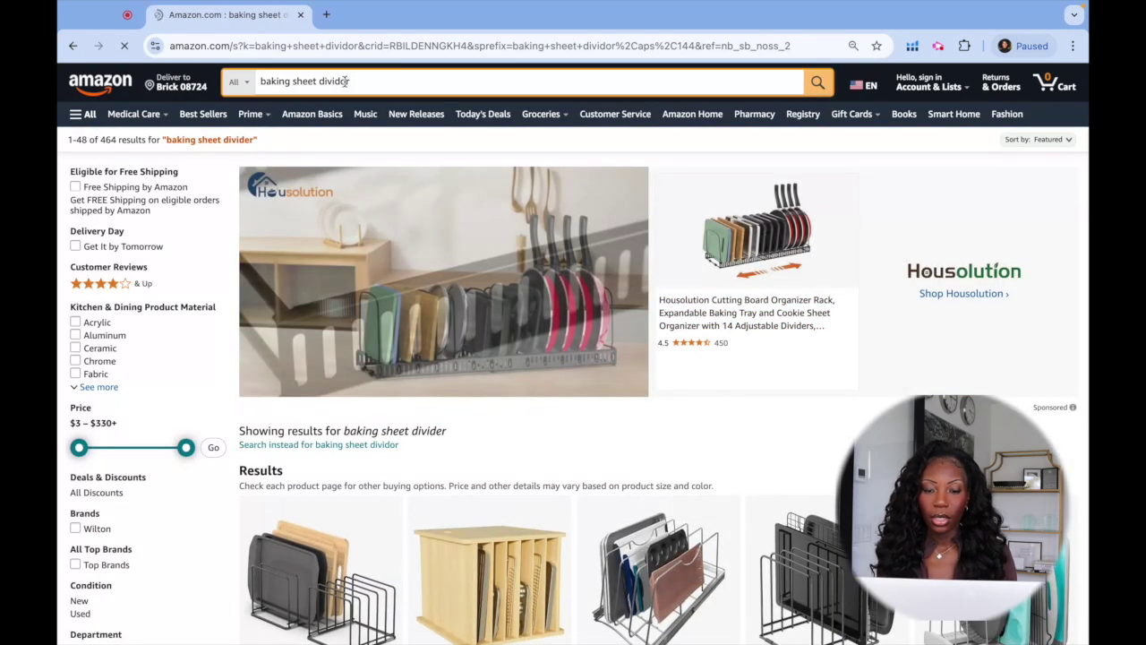
# Step: Correct the misspelled Amazon search term to "baking sheet divider" and run the search
pyautogui.click(346, 82)
pyautogui.press('BackSpace')
pyautogui.press('BackSpace')
pyautogui.write('ee')
pyautogui.press('Return')
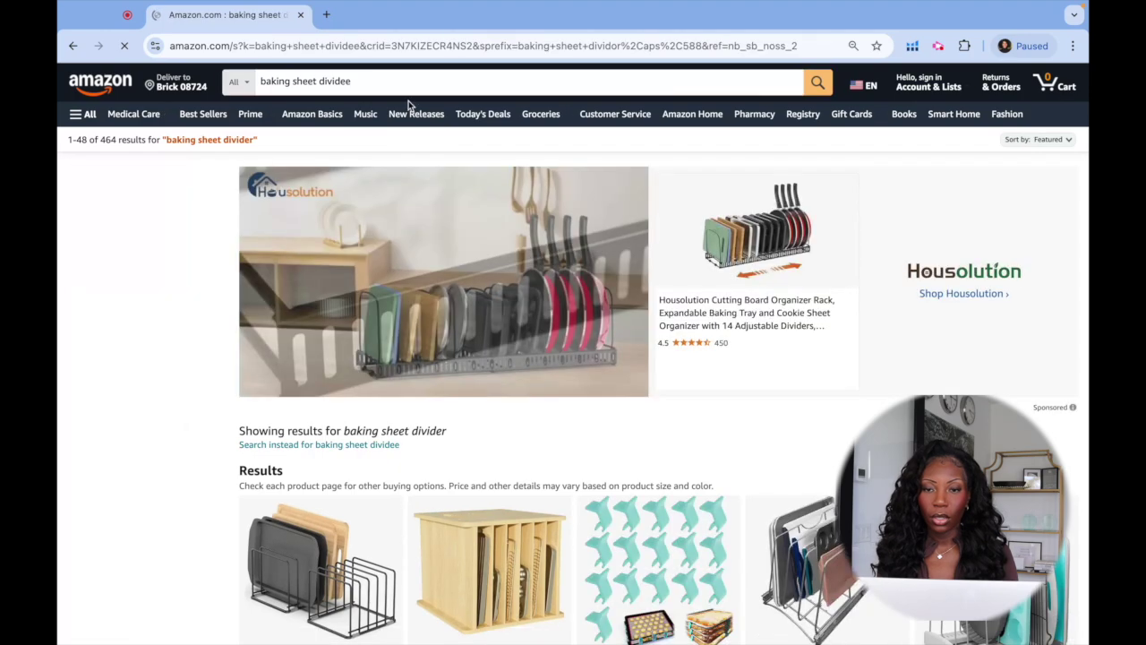
pyautogui.click(408, 90)
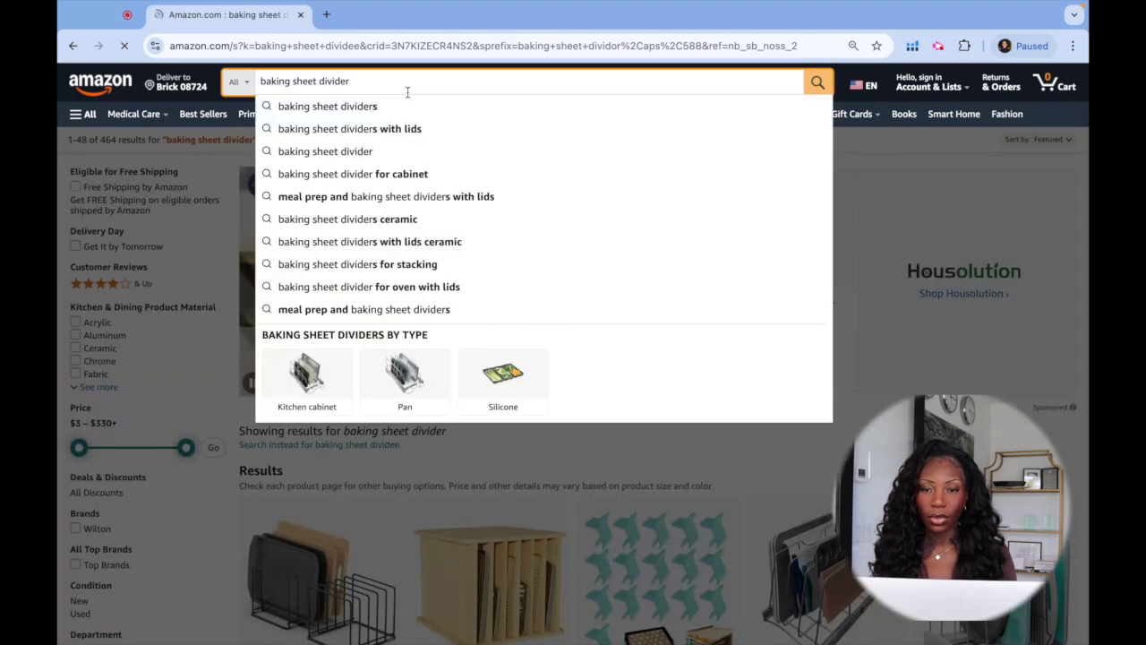
pyautogui.press('Return')
# Step: Examine the baking sheet divider results for matching products, their prices, reviews and monthly purchases, along with the keyword niche summary
pyautogui.scroll(-3, 873, 349)
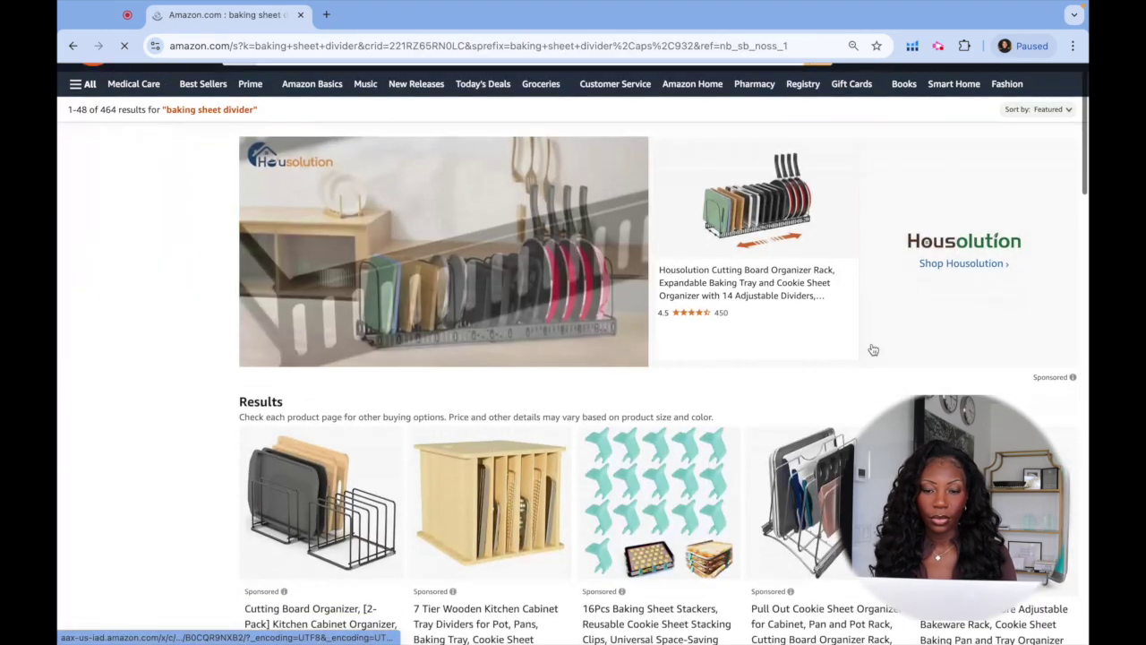
pyautogui.scroll(-4, 873, 350)
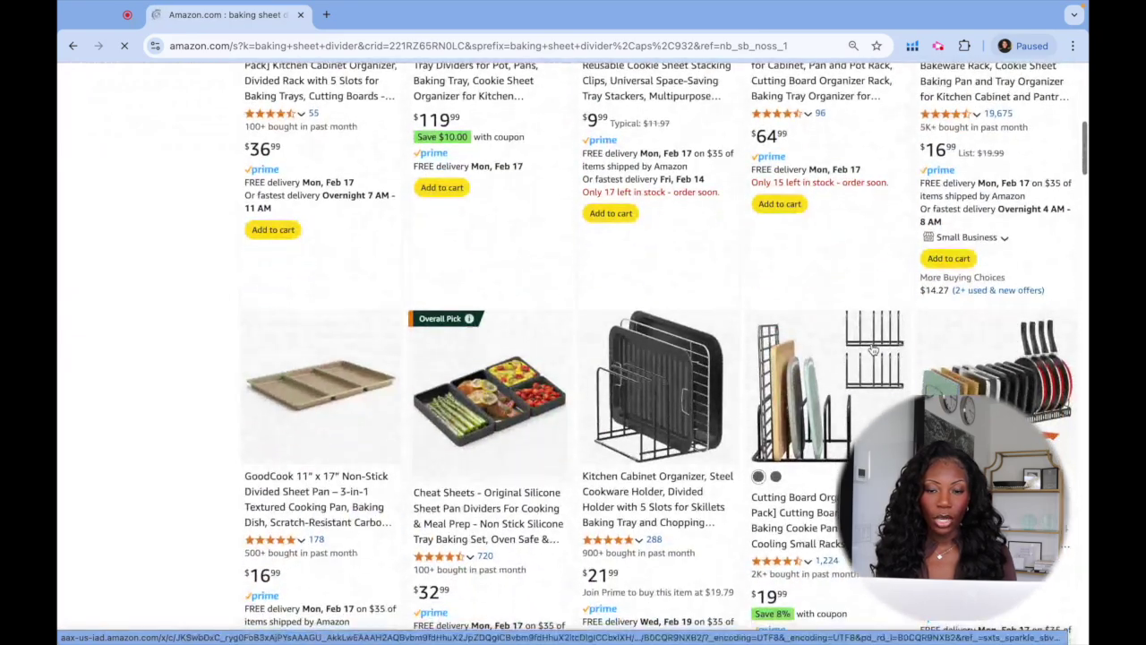
pyautogui.scroll(-2, 874, 349)
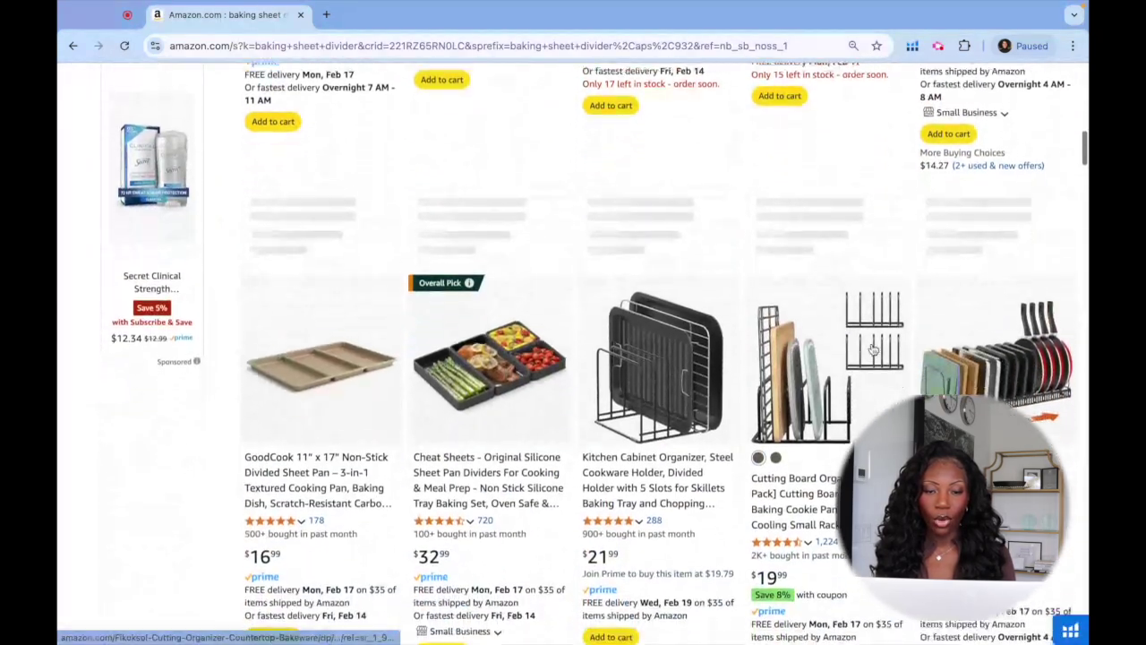
pyautogui.scroll(-2, 873, 349)
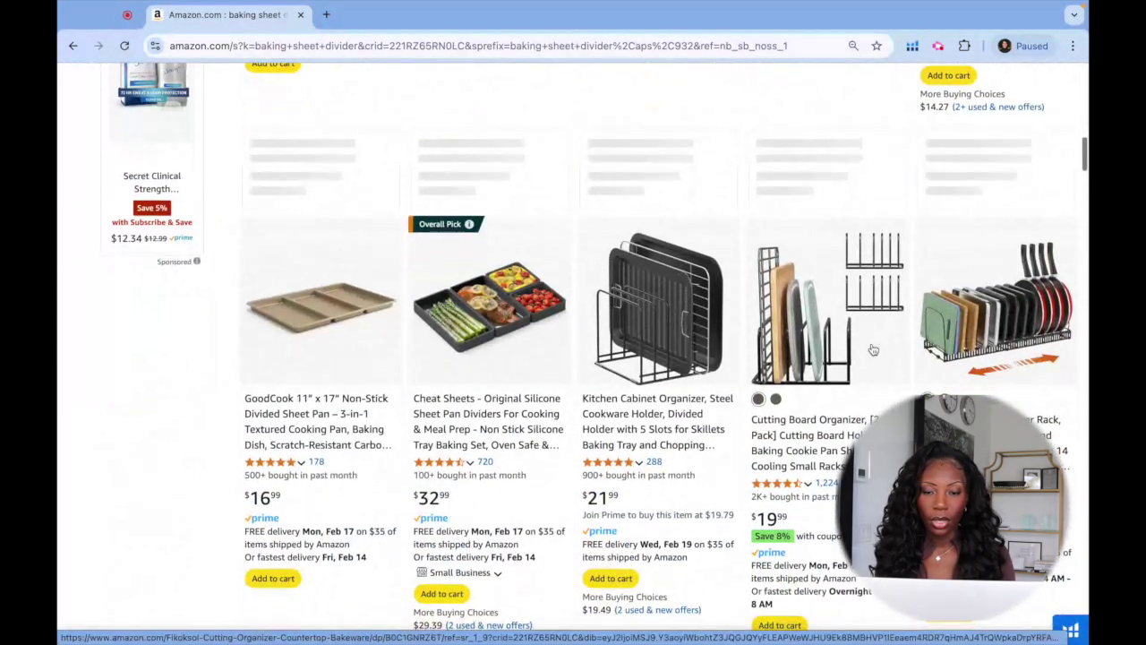
pyautogui.scroll(-1, 874, 349)
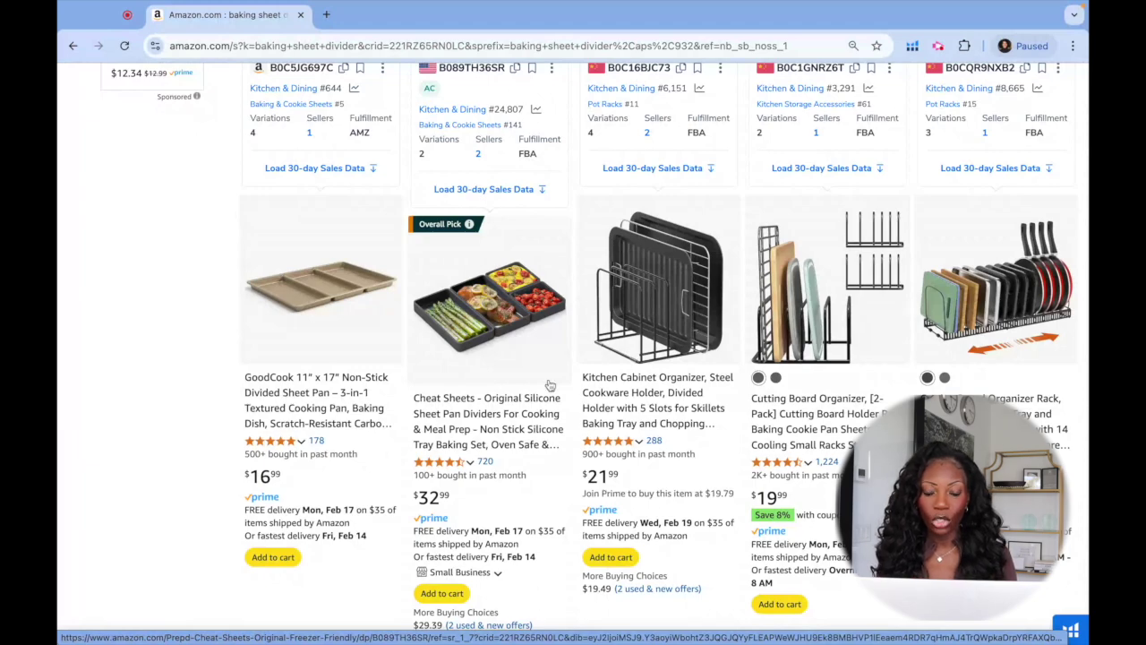
pyautogui.scroll(-3, 550, 385)
pyautogui.scroll(-1, 550, 385)
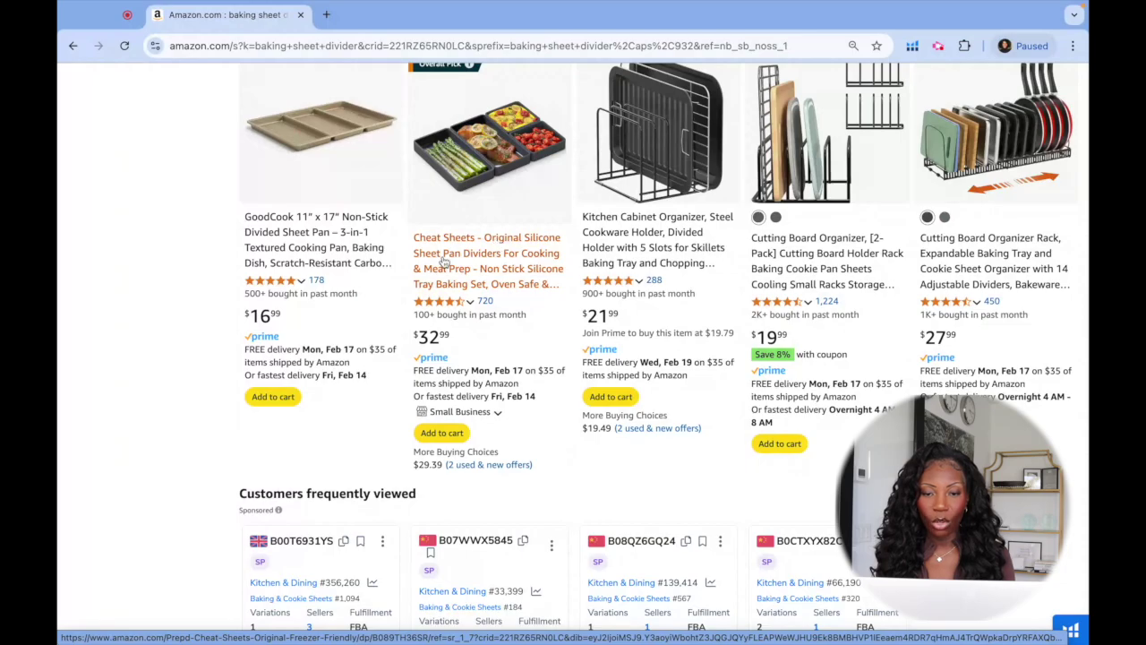
pyautogui.scroll(-5, 467, 265)
pyautogui.scroll(-12, 466, 265)
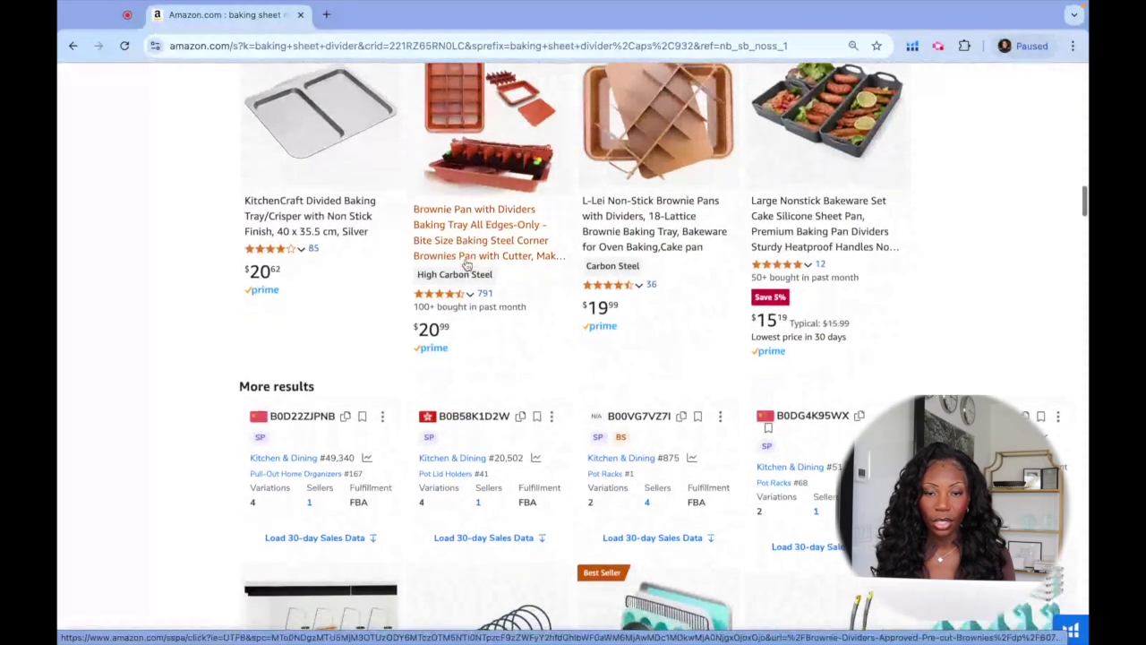
pyautogui.scroll(-13, 466, 265)
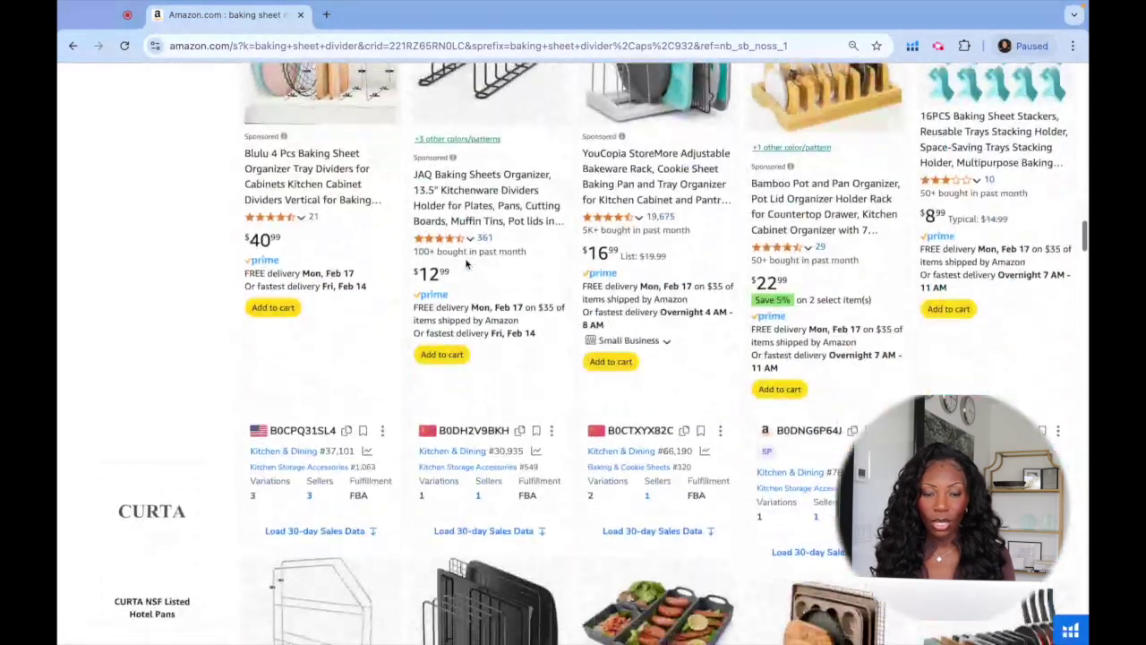
pyautogui.scroll(-20, 467, 262)
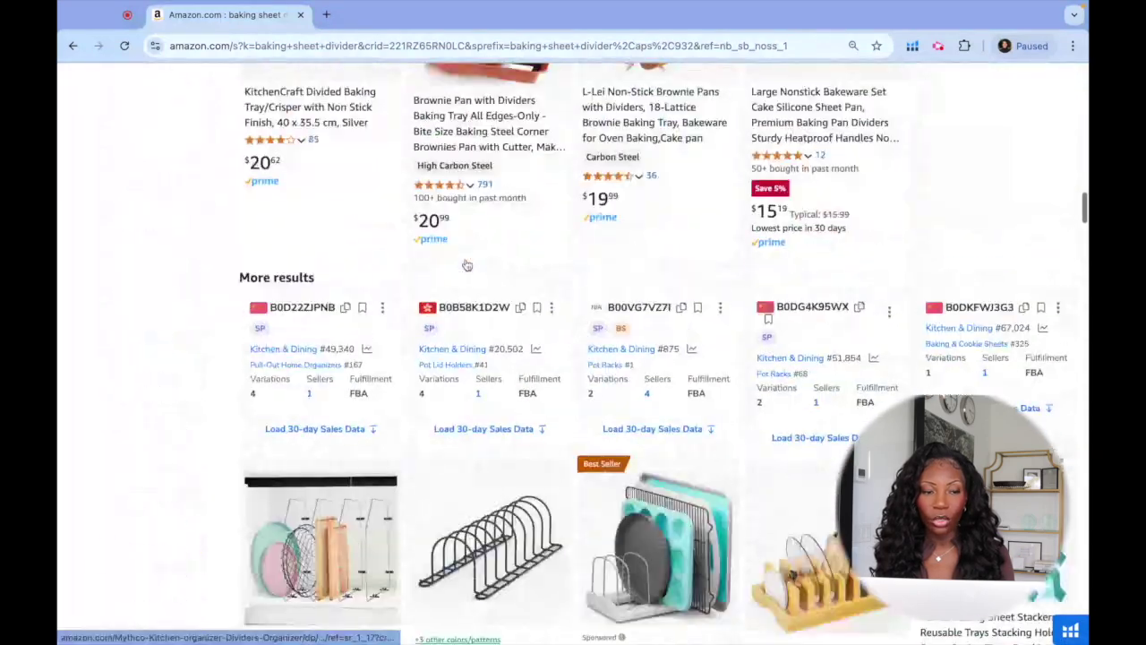
pyautogui.press('Home')
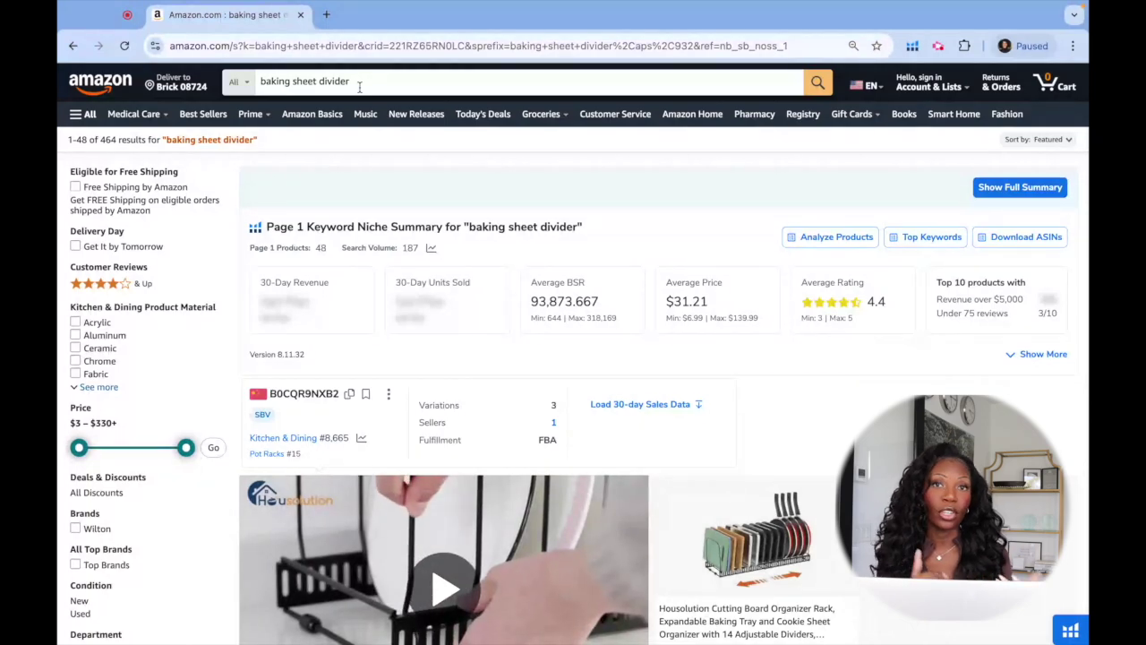
pyautogui.scroll(-8, 592, 291)
pyautogui.scroll(-6, 593, 291)
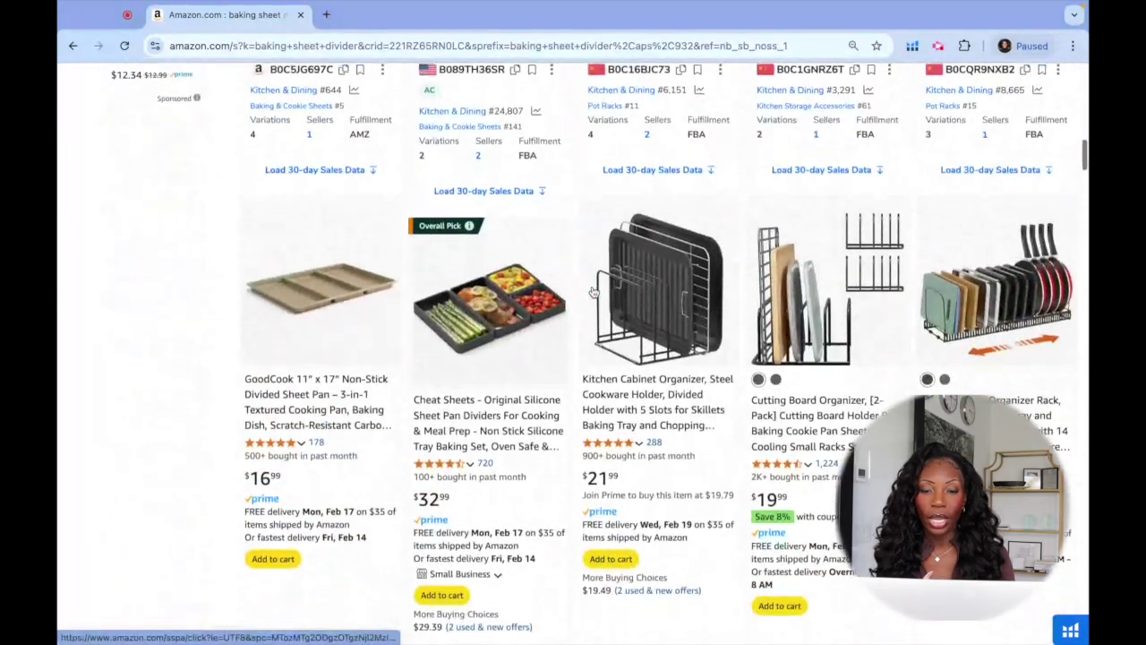
# Step: Reword the Amazon search to "sheet pan divider" and run it
pyautogui.scroll(15, 593, 291)
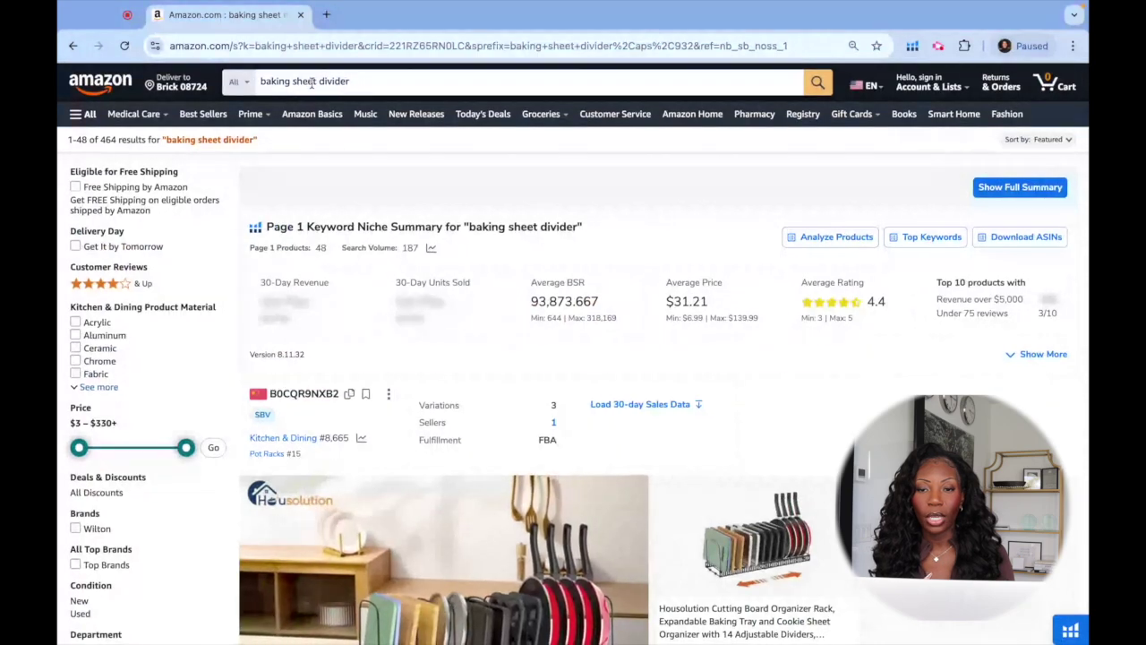
pyautogui.doubleClick(270, 82)
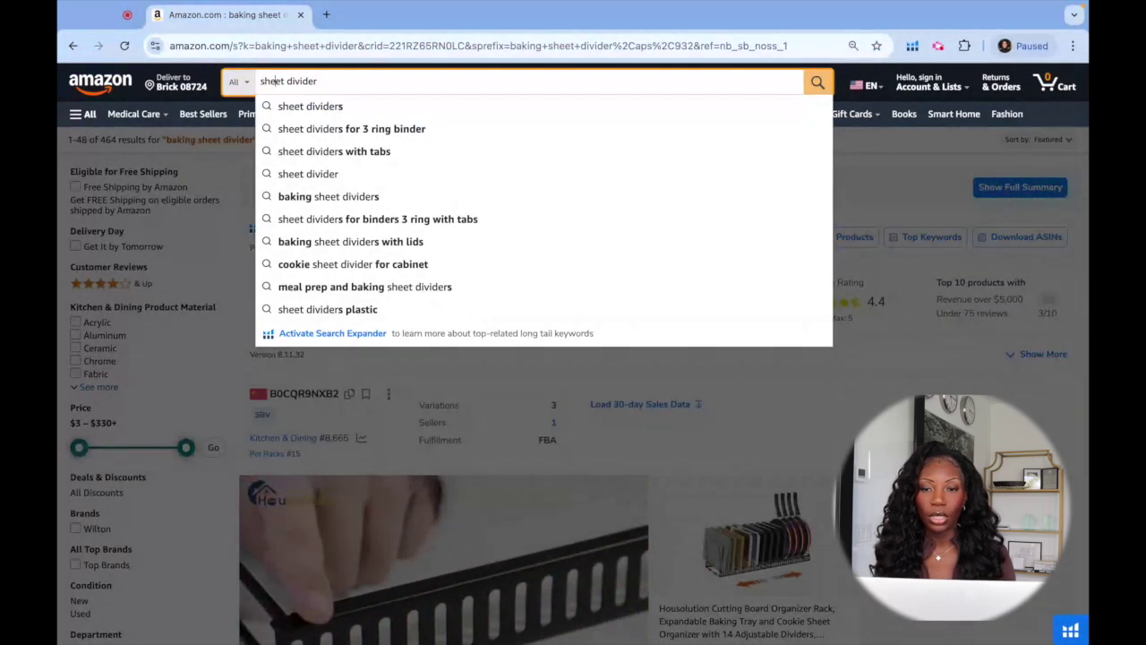
pyautogui.write('pan')
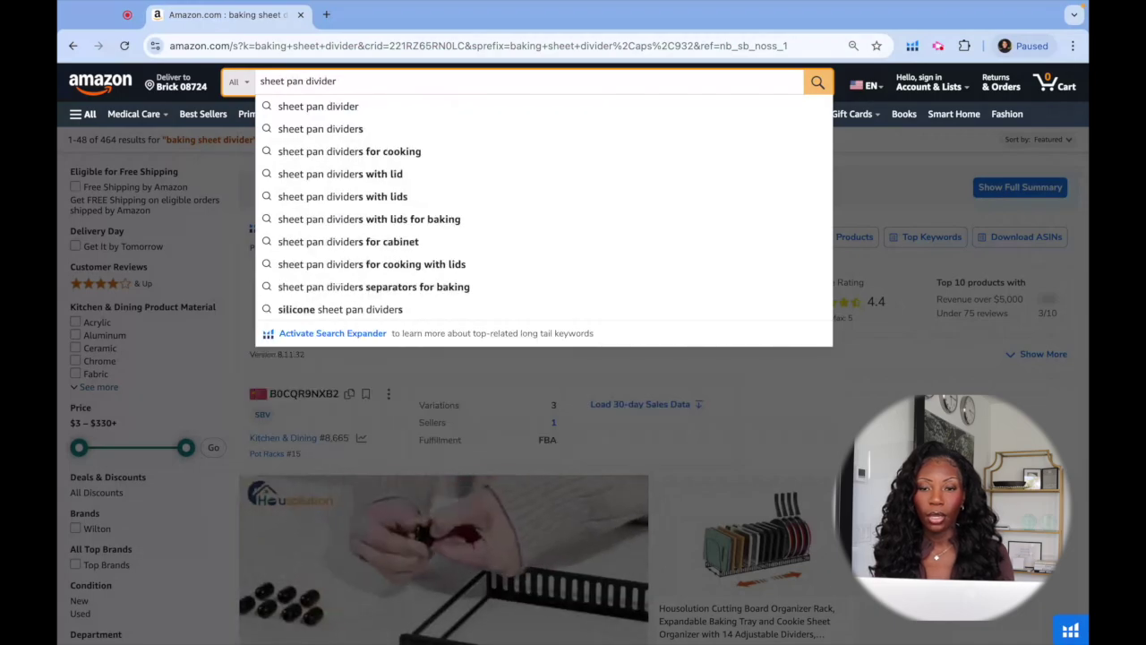
pyautogui.press('Return')
# Step: Examine the sheet pan divider results, comparing sponsored and organic listings, product types, prices, ratings and monthly purchases
pyautogui.scroll(-1, 502, 355)
pyautogui.scroll(-6, 502, 354)
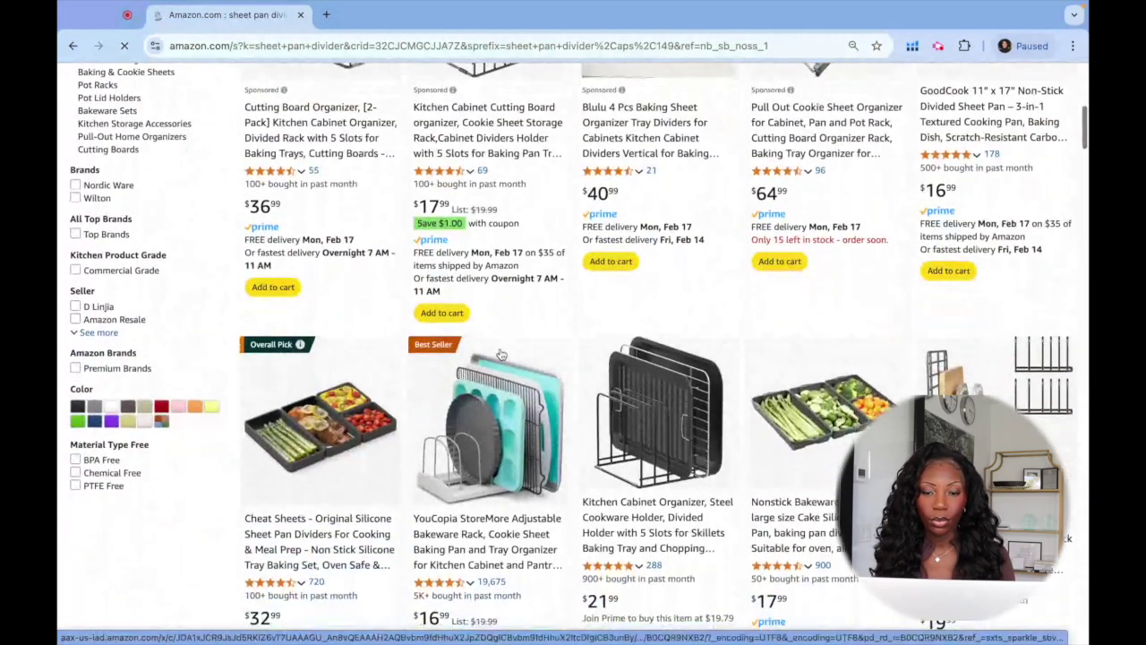
pyautogui.scroll(-2, 501, 354)
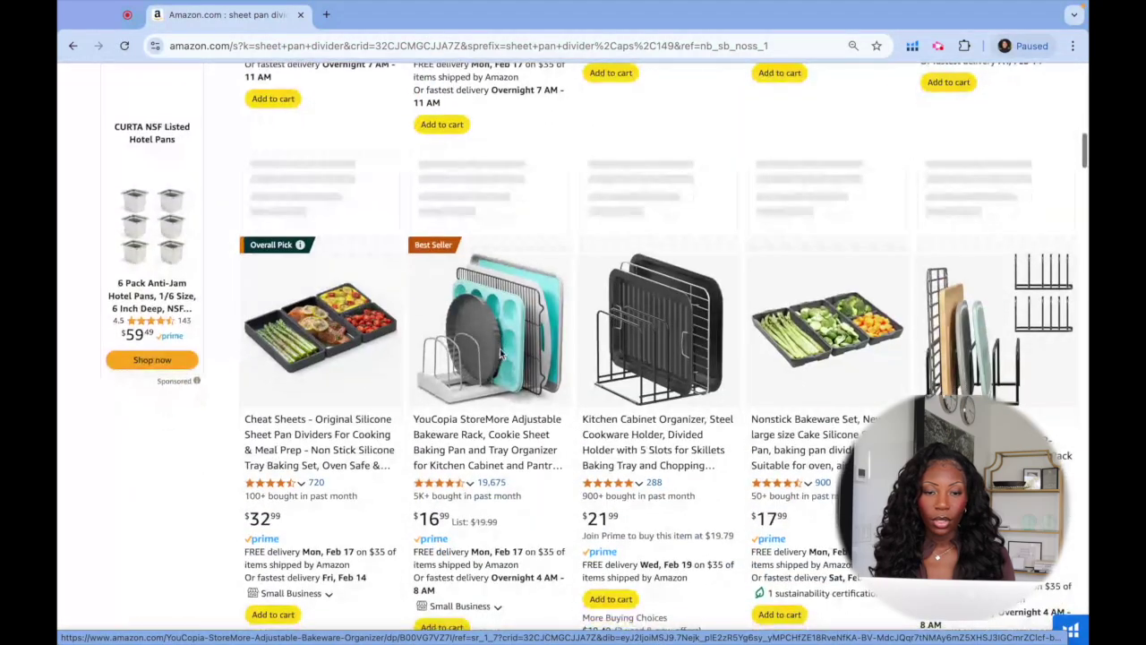
pyautogui.scroll(-3, 502, 354)
pyautogui.scroll(-1, 501, 355)
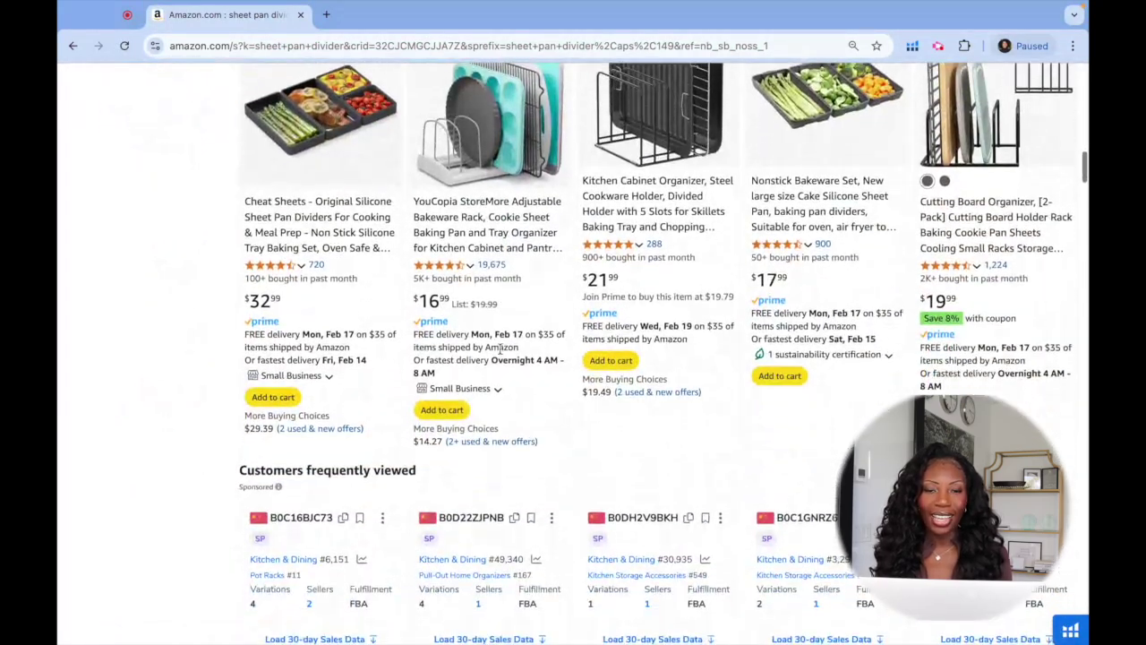
pyautogui.scroll(6, 500, 352)
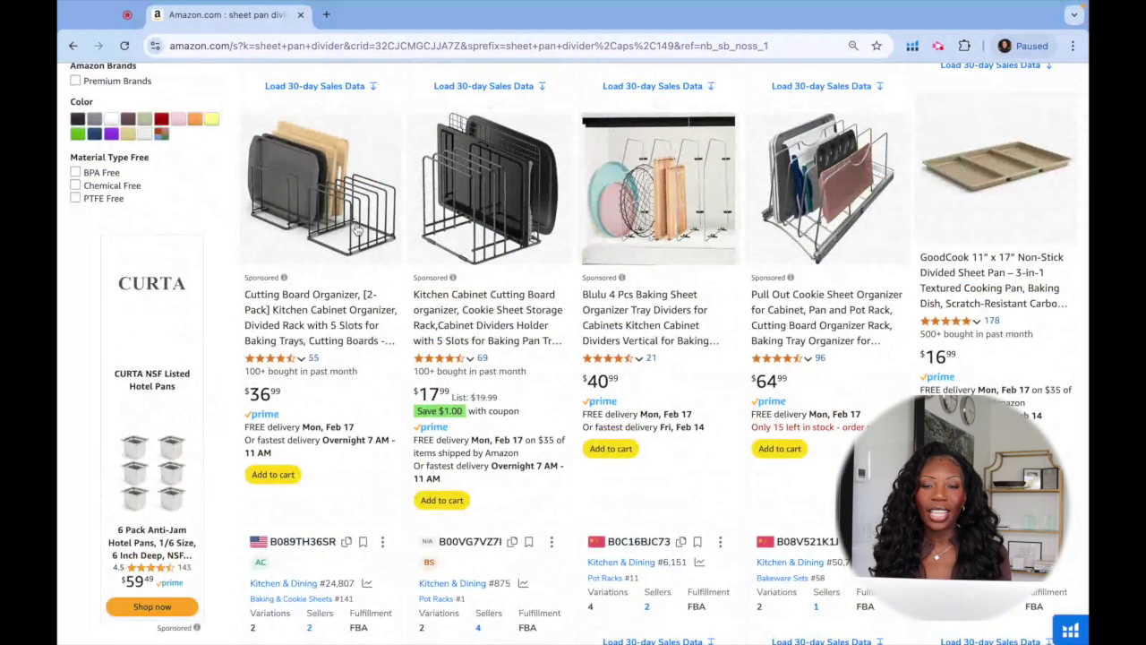
pyautogui.moveTo(444, 276)
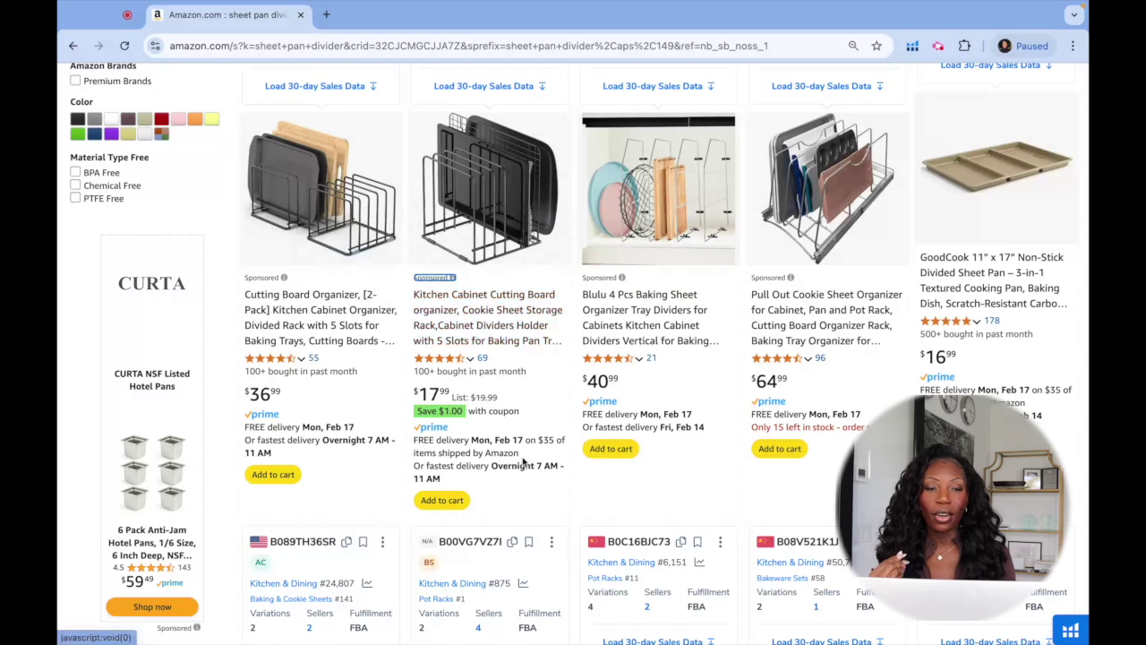
pyautogui.scroll(-2, 524, 462)
pyautogui.scroll(-4, 524, 462)
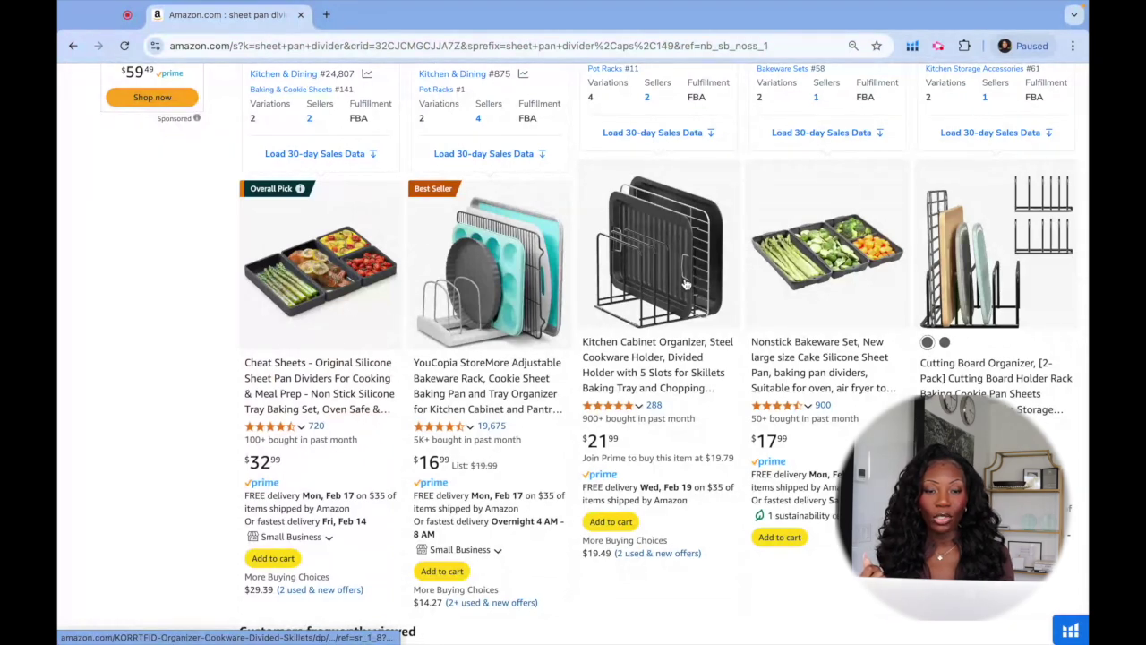
pyautogui.scroll(-5, 642, 279)
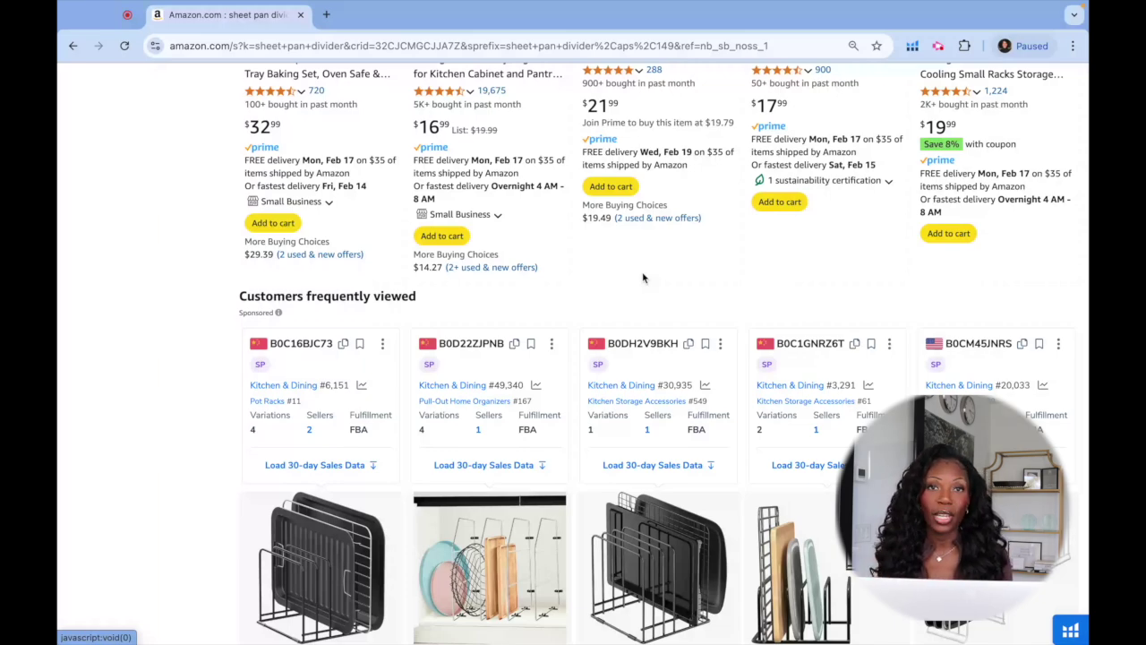
pyautogui.scroll(-3, 860, 354)
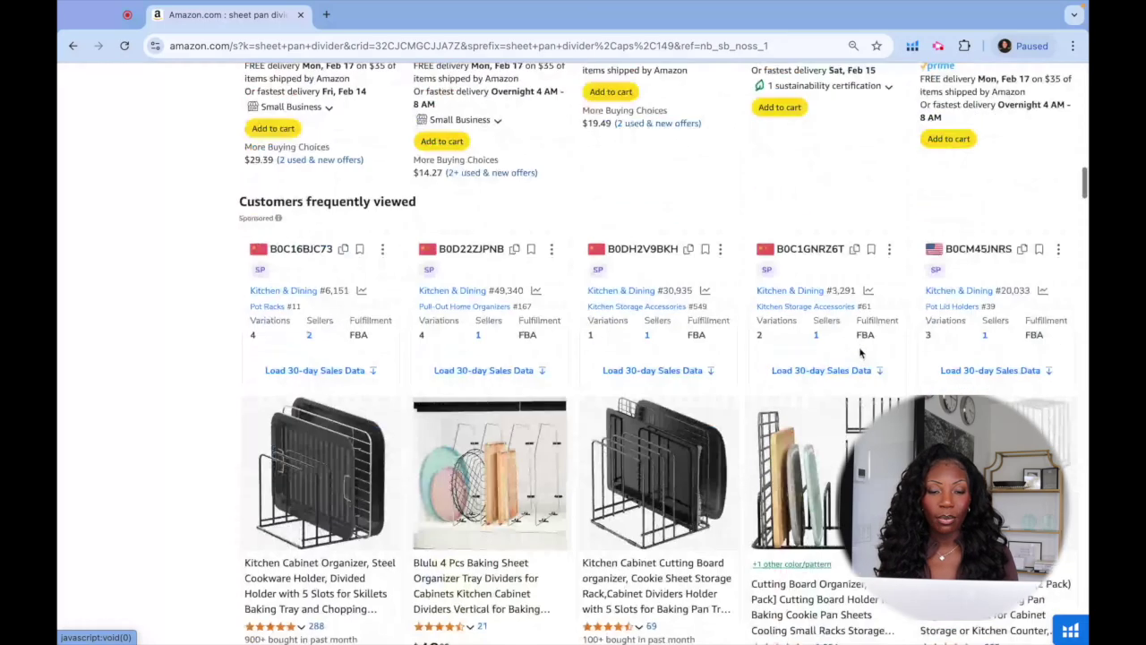
pyautogui.scroll(-7, 860, 354)
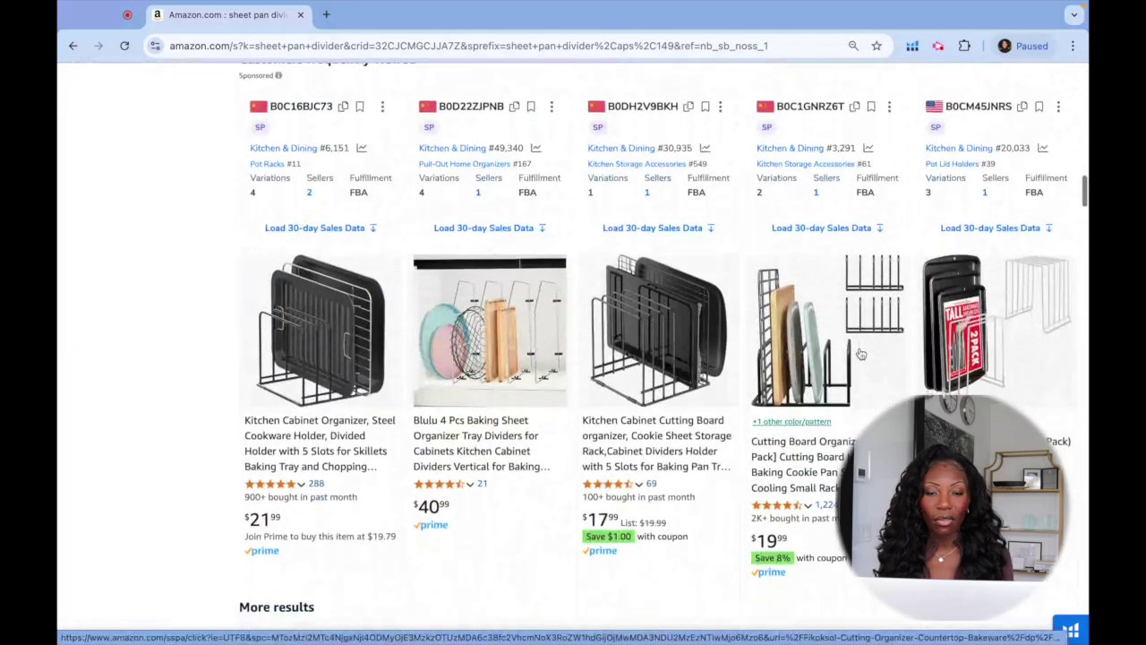
pyautogui.scroll(-8, 860, 354)
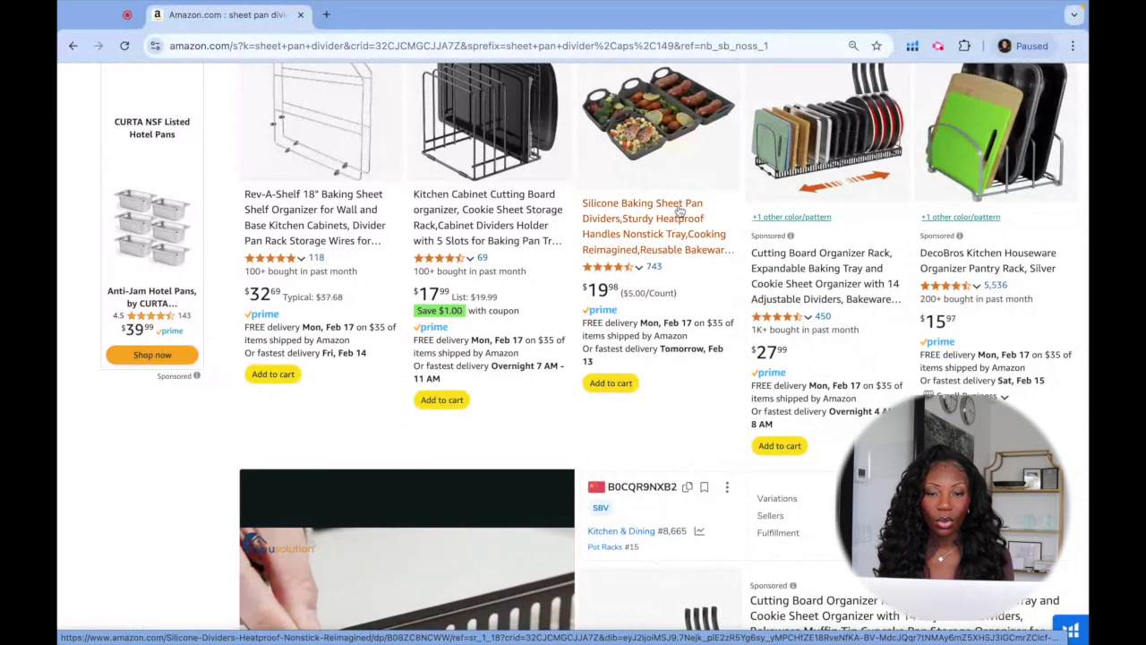
# Step: Narrow the Amazon search to "silicone sheet pan divider" and run it
pyautogui.scroll(15, 617, 207)
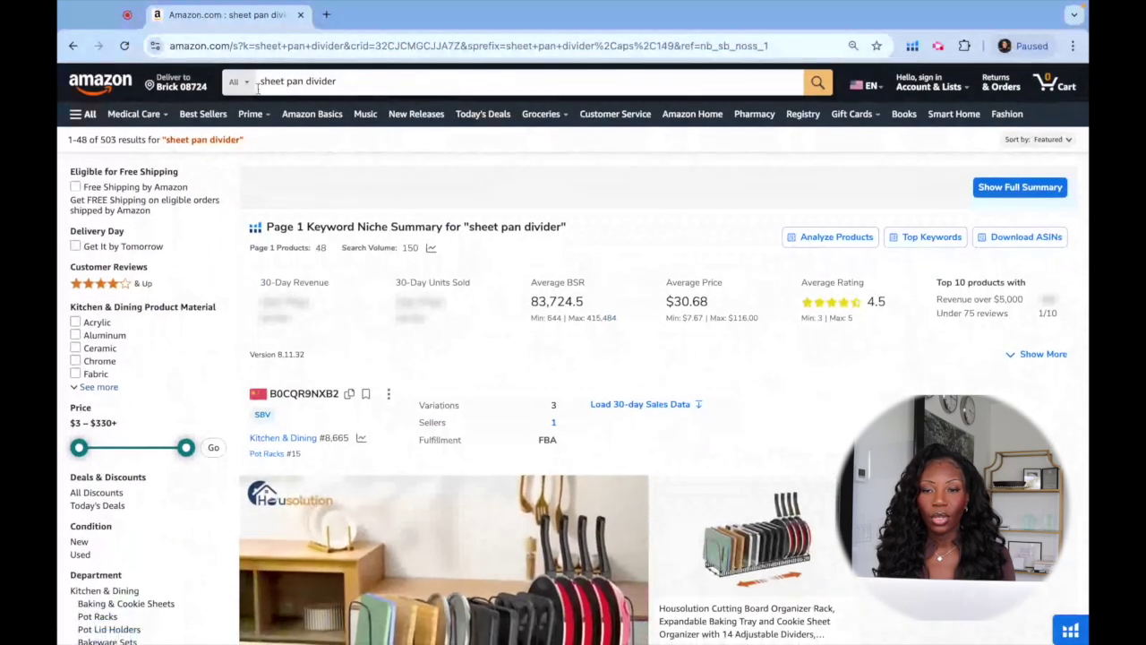
pyautogui.click(259, 81)
pyautogui.write('silic')
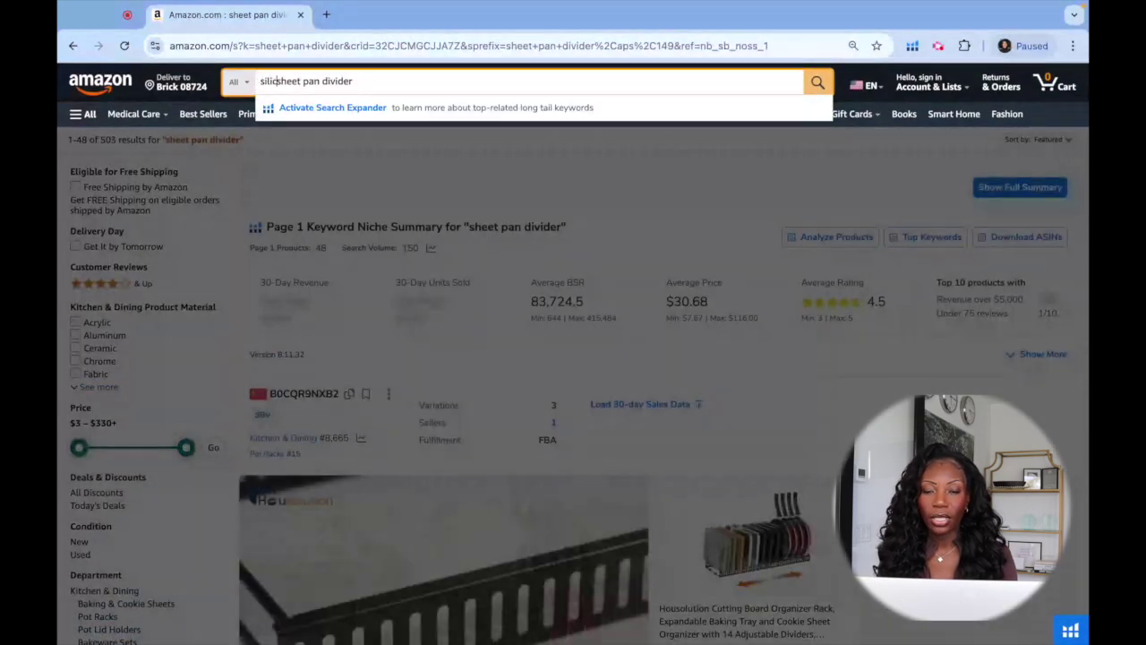
pyautogui.write('one')
pyautogui.press('Return')
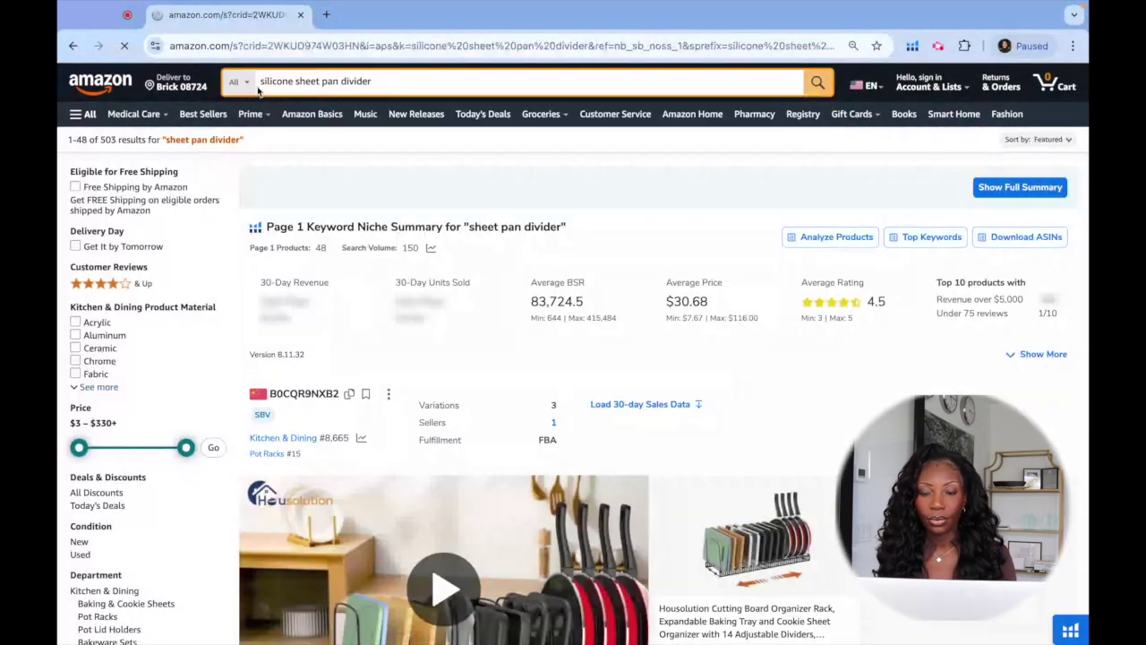
# Step: Examine the silicone sheet pan divider results for competing products, their prices, review counts and monthly purchases
pyautogui.scroll(-10, 544, 388)
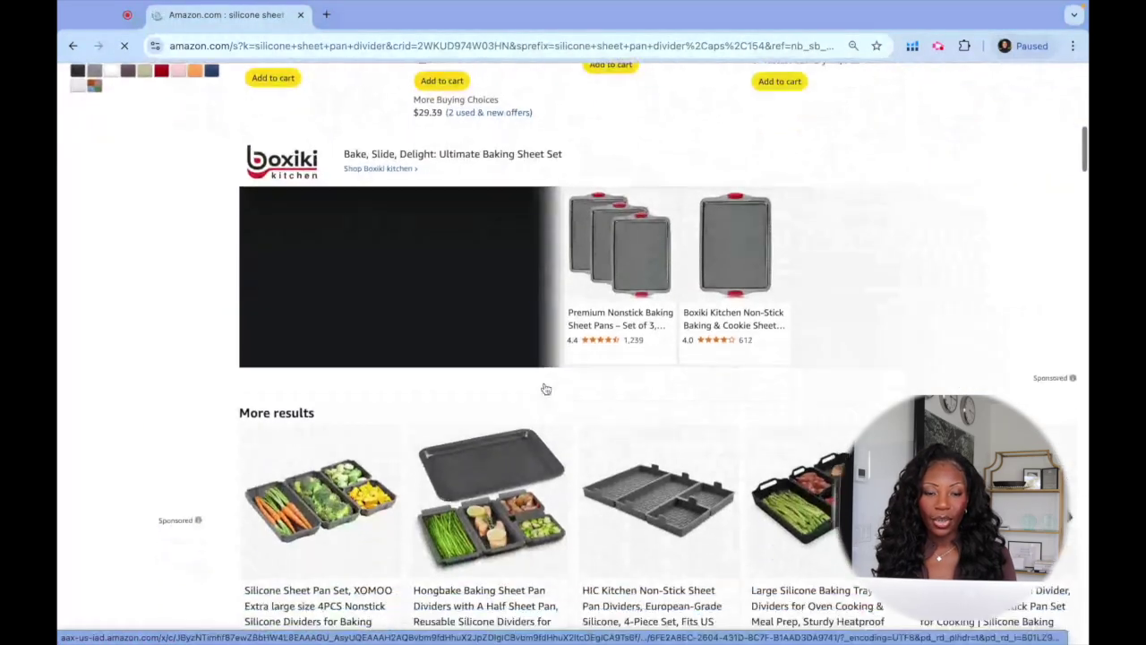
pyautogui.scroll(-2, 545, 388)
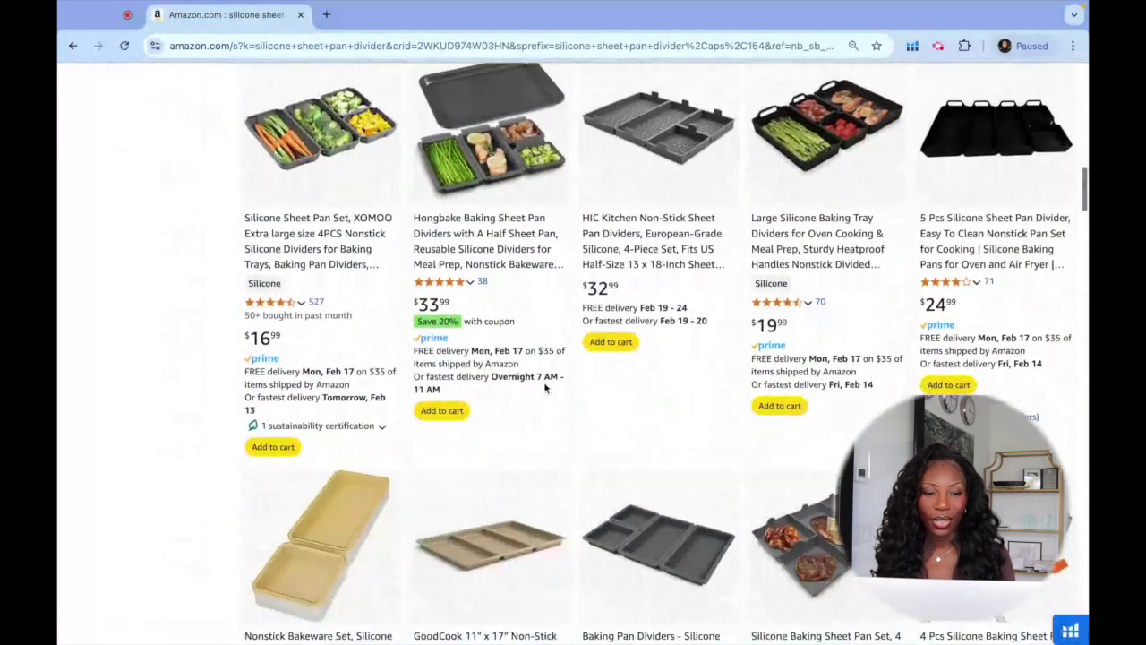
pyautogui.scroll(-4, 544, 387)
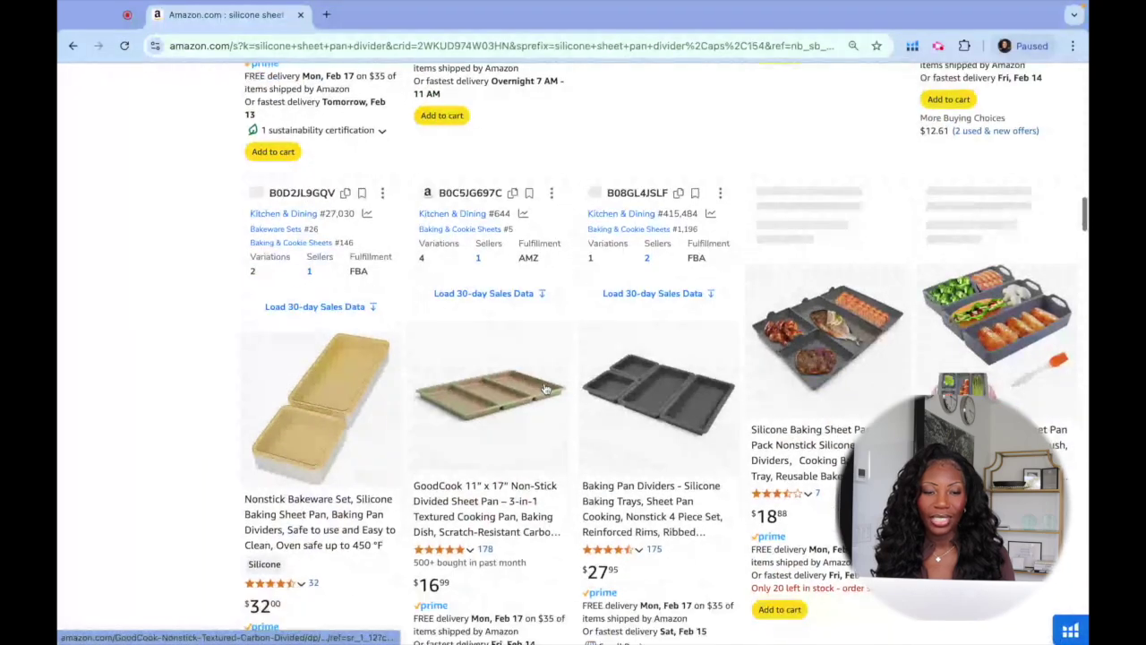
pyautogui.scroll(15, 544, 388)
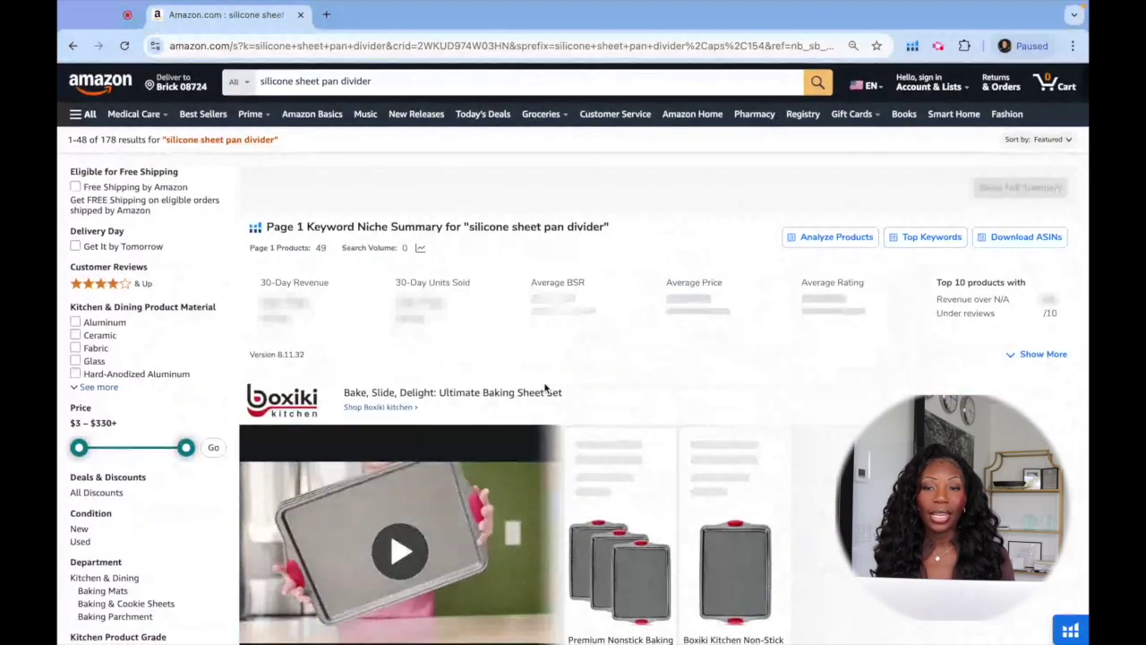
pyautogui.scroll(-7, 544, 387)
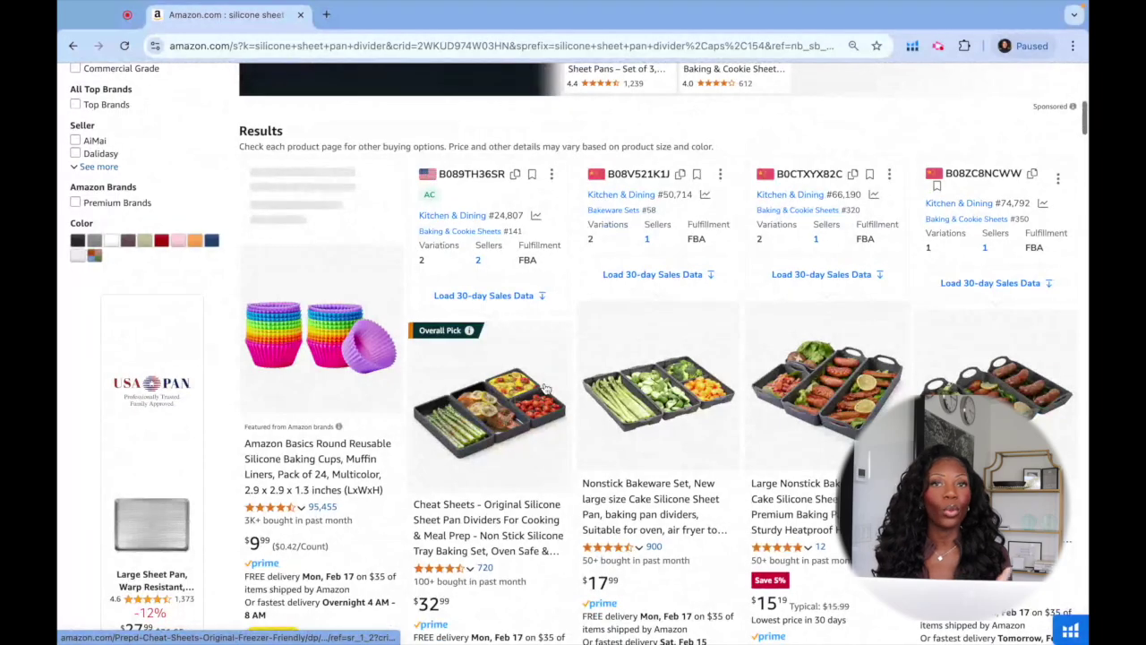
pyautogui.scroll(-1, 639, 405)
pyautogui.scroll(-3, 640, 405)
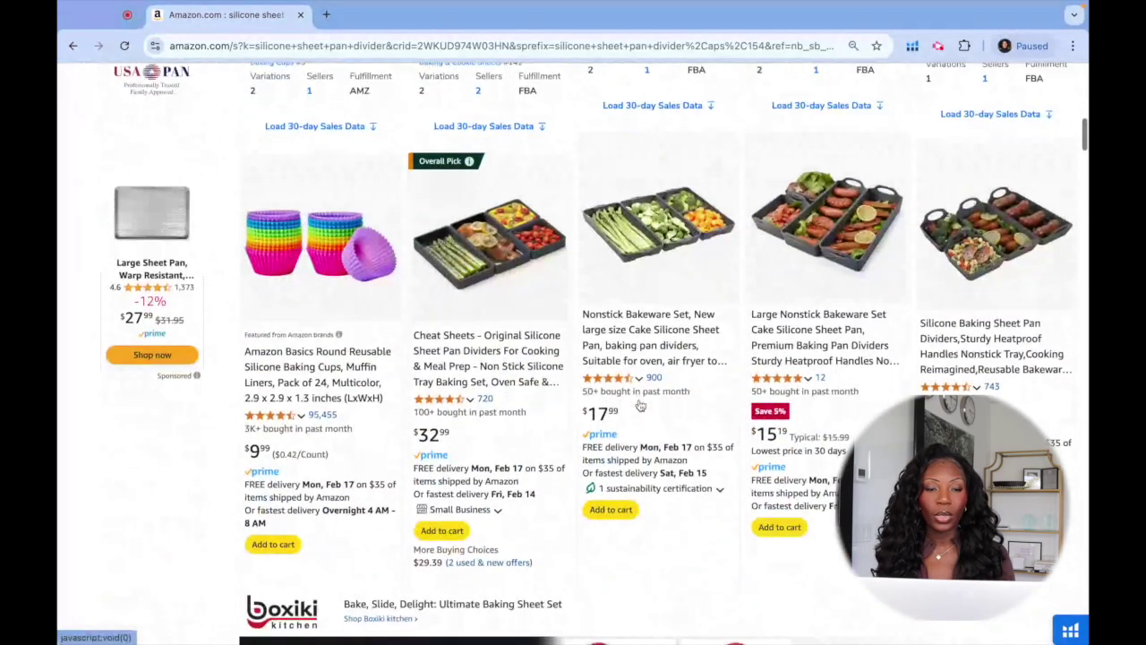
# Step: Run the Xray product research on the "silicone sheet pan divider" results, review its revenue, price and review summary, and close it
pyautogui.scroll(-7, 555, 439)
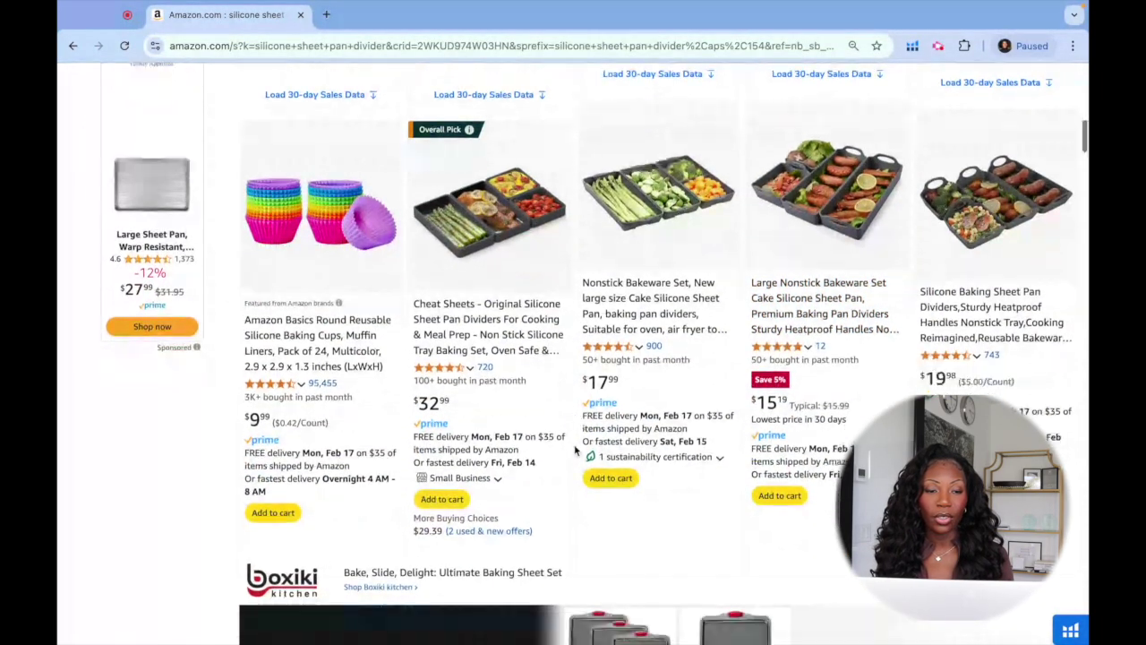
pyautogui.scroll(-14, 575, 451)
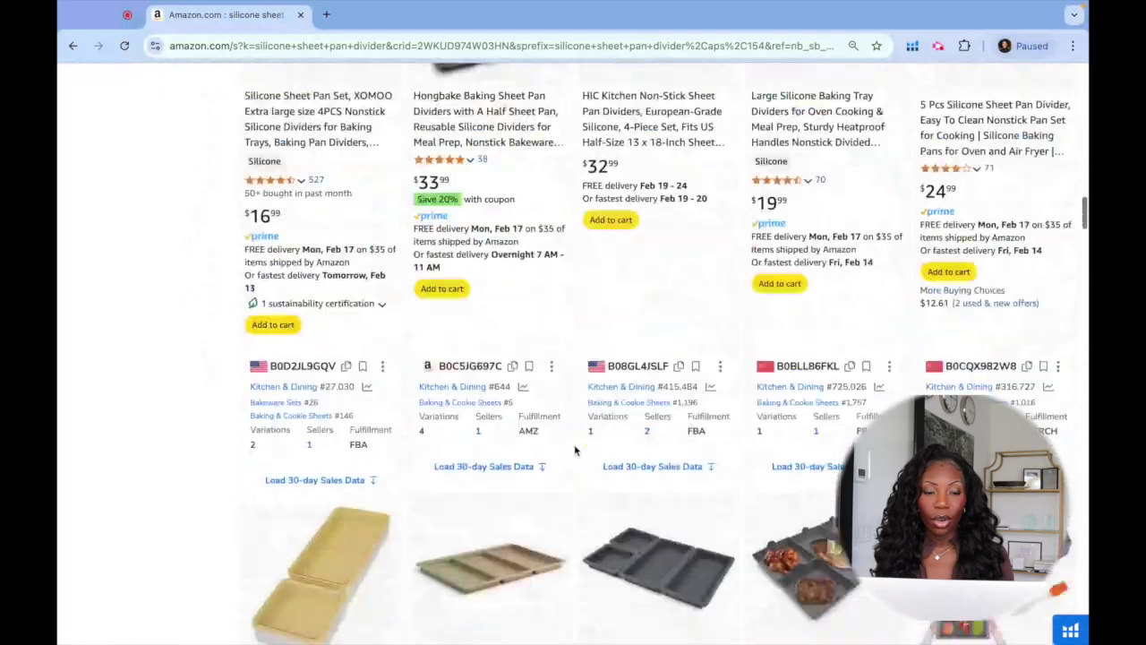
pyautogui.scroll(20, 575, 450)
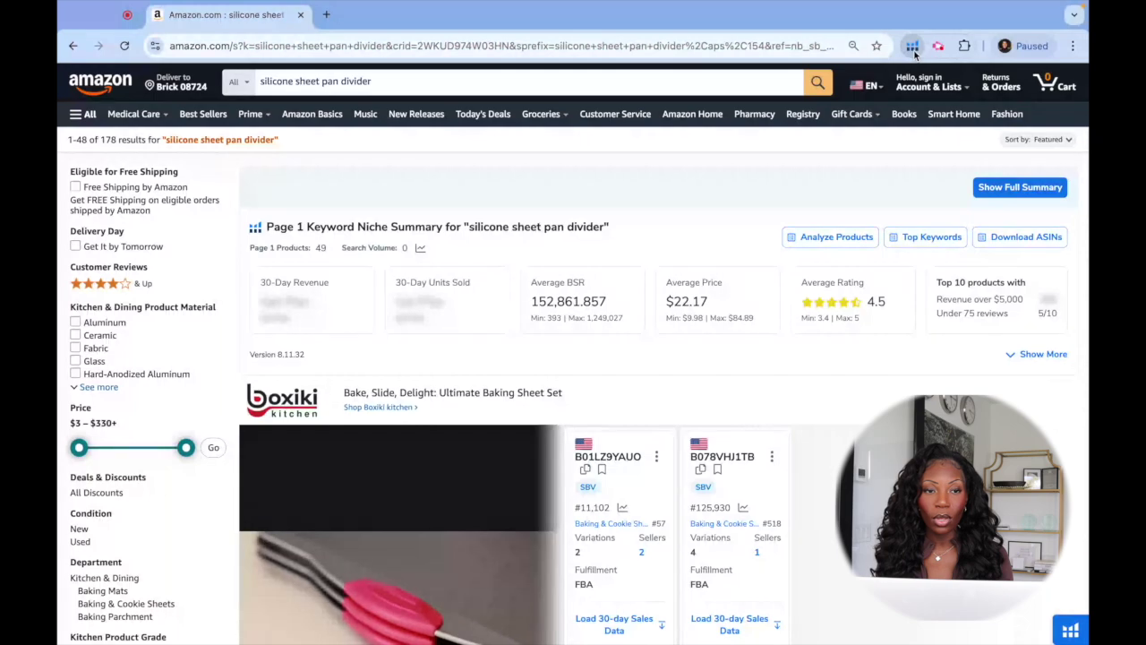
pyautogui.click(914, 52)
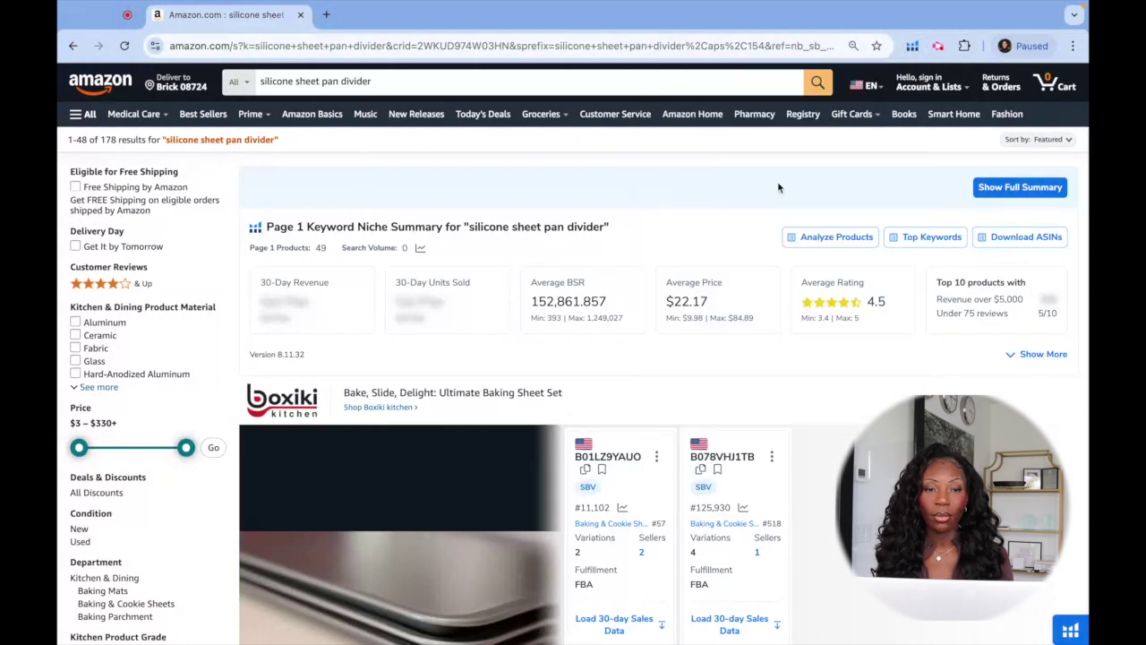
pyautogui.click(775, 179)
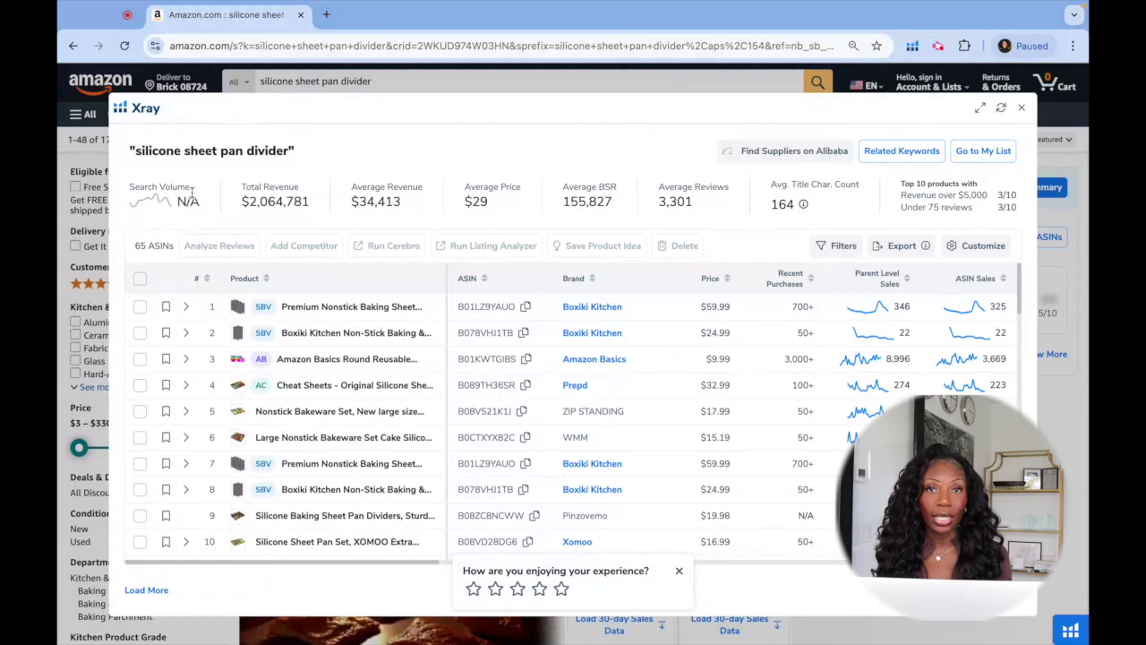
pyautogui.click(1022, 108)
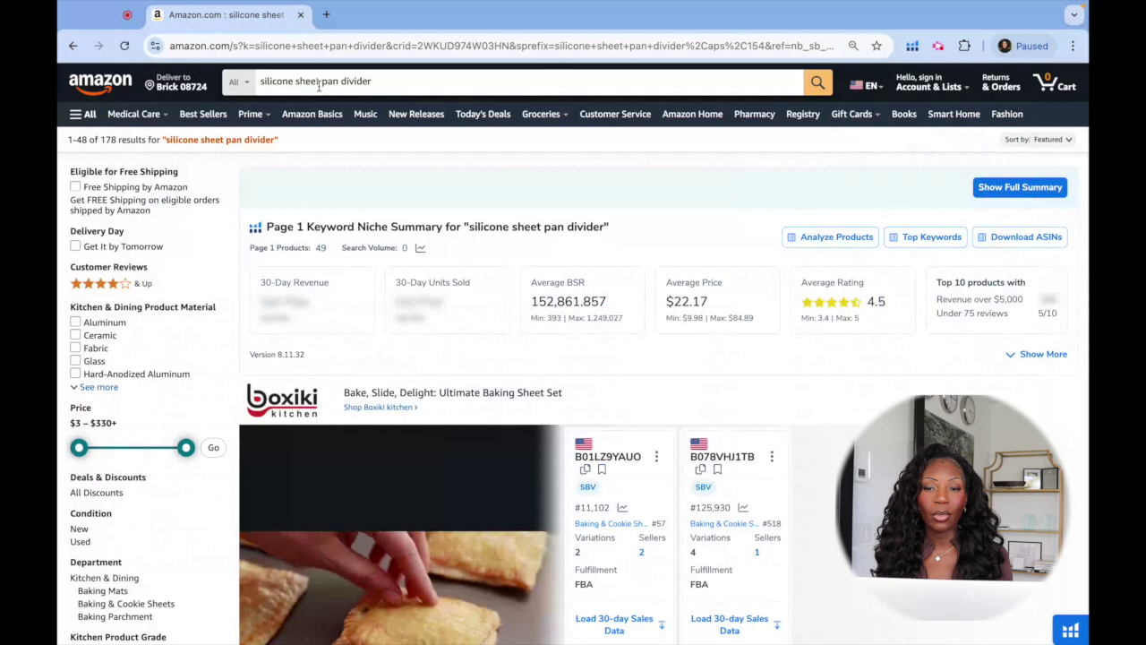
# Step: Reword the Amazon search to "silicone baking sheet divider" and run it
pyautogui.click(318, 84)
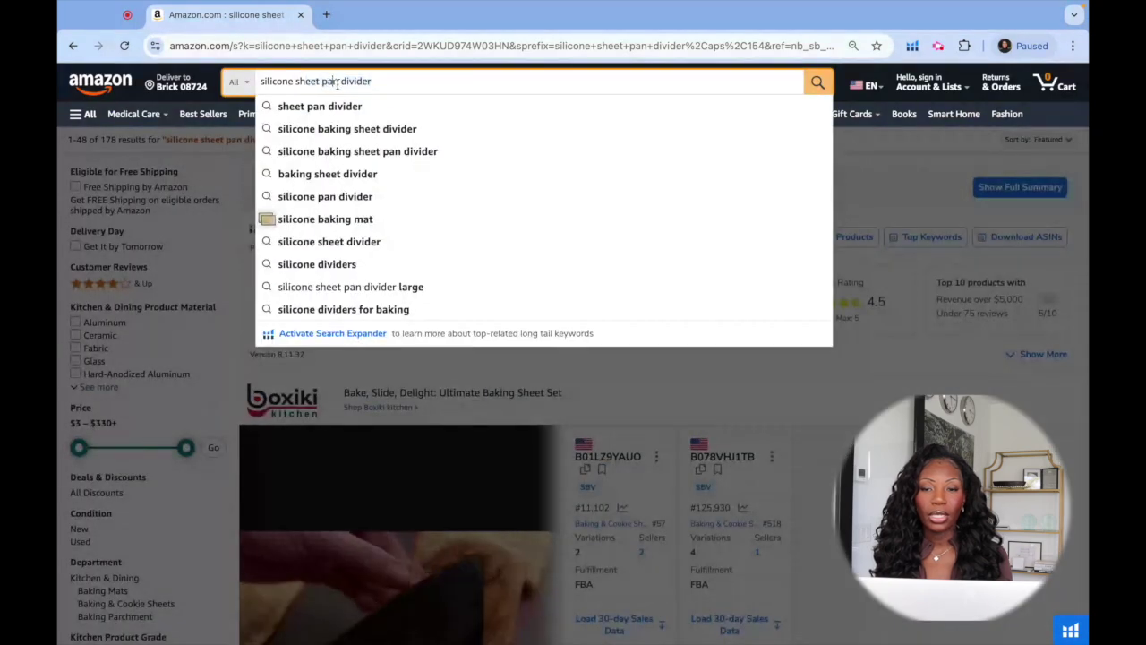
pyautogui.moveTo(339, 82); pyautogui.dragTo(295, 82)
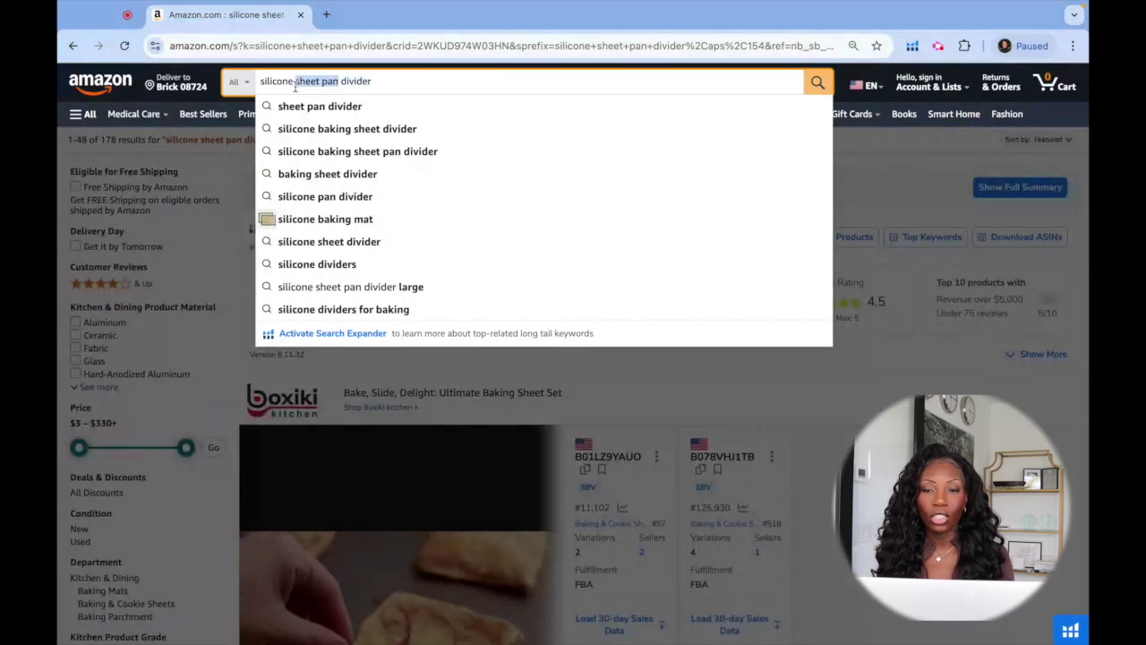
pyautogui.write('baking sheet')
pyautogui.press('Return')
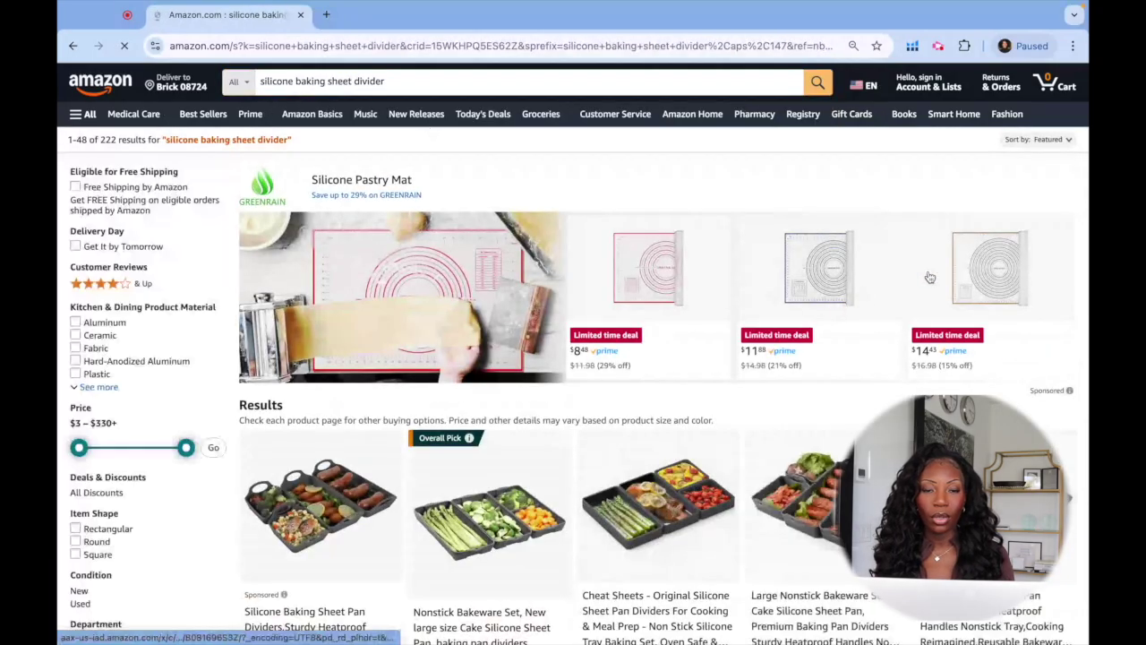
# Step: Run the Xray product research on the "silicone baking sheet divider" results and review its summary figures
pyautogui.scroll(-10, 930, 278)
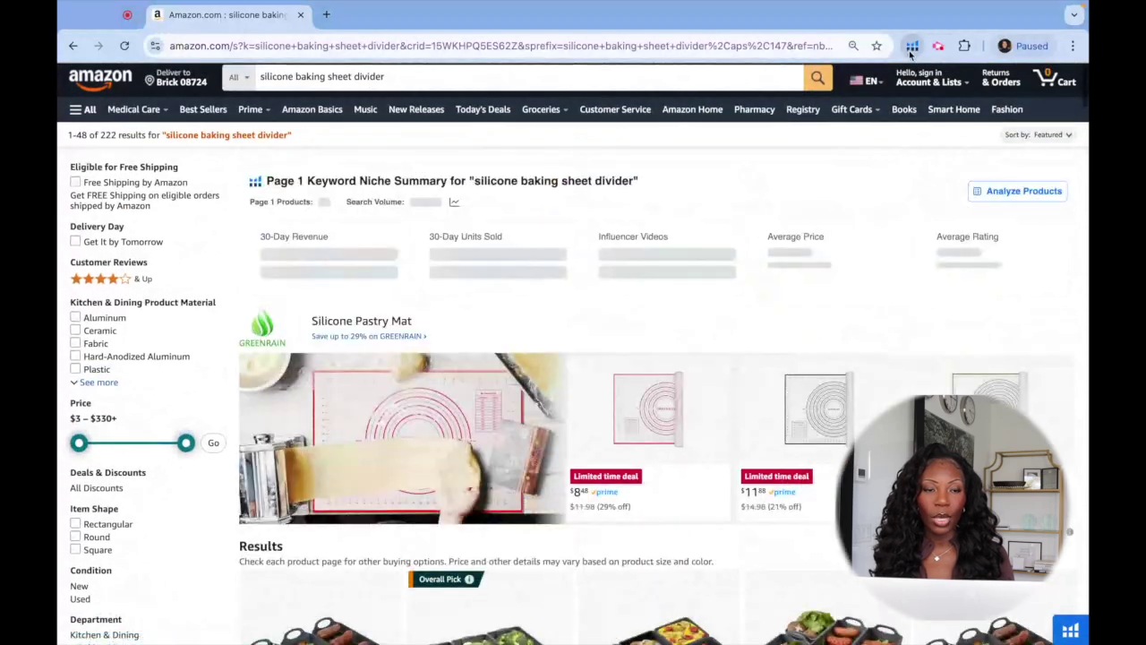
pyautogui.click(912, 45)
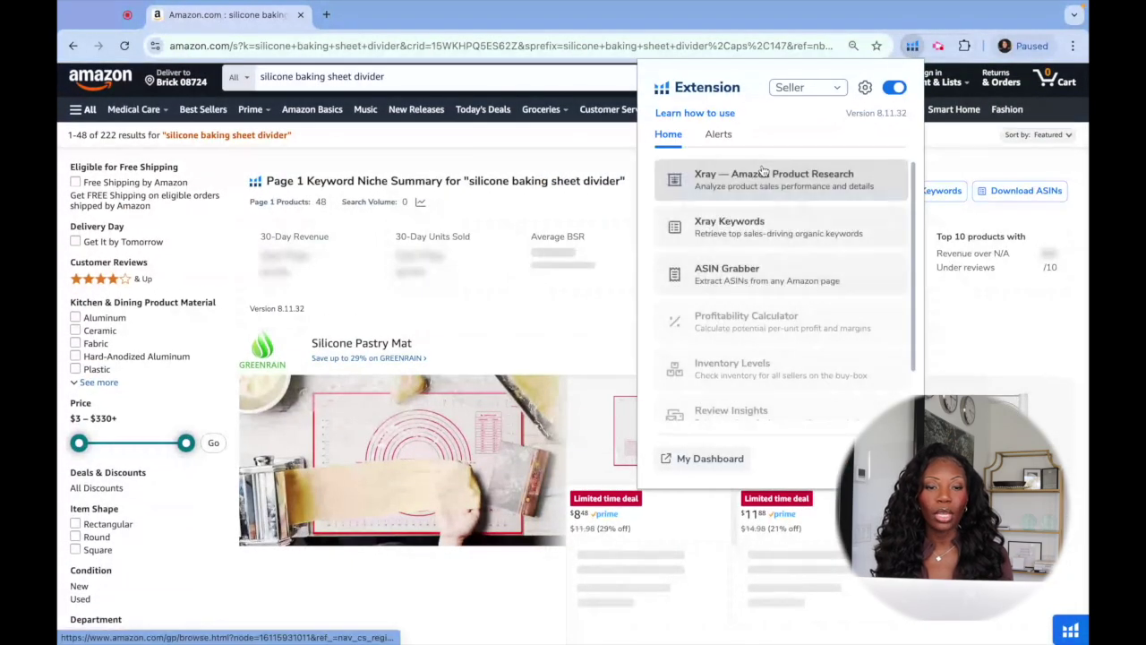
pyautogui.click(762, 174)
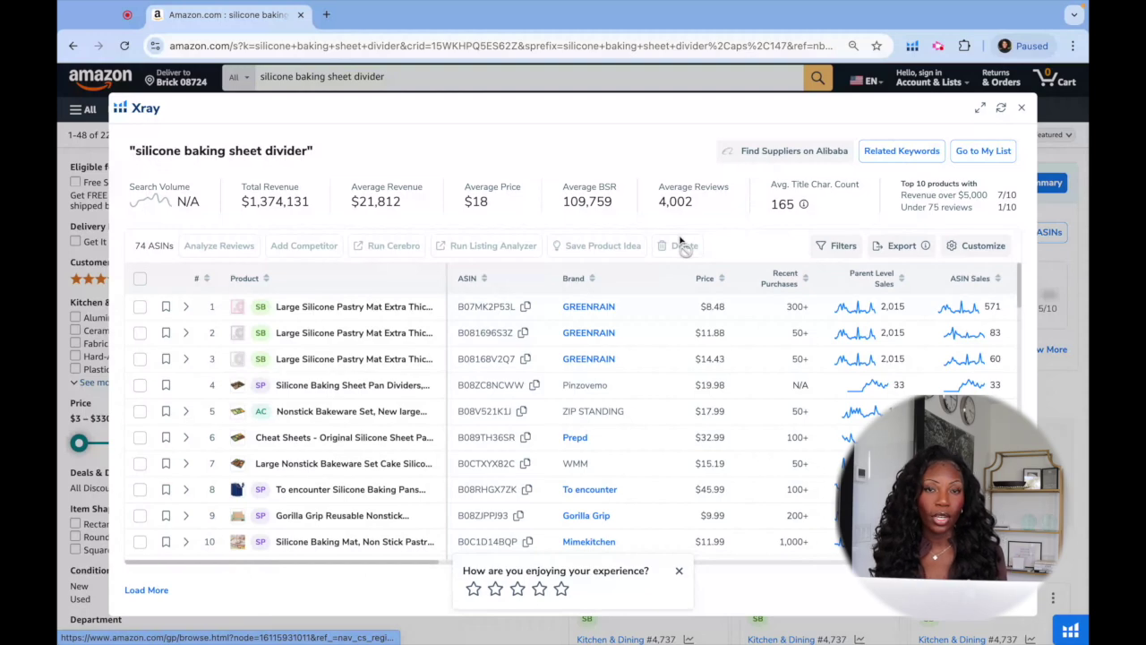
# Step: Review the sales, review and revenue columns of the Xray results and sort the products by highest Parent Level Revenue
pyautogui.hscroll(5, 681, 242)
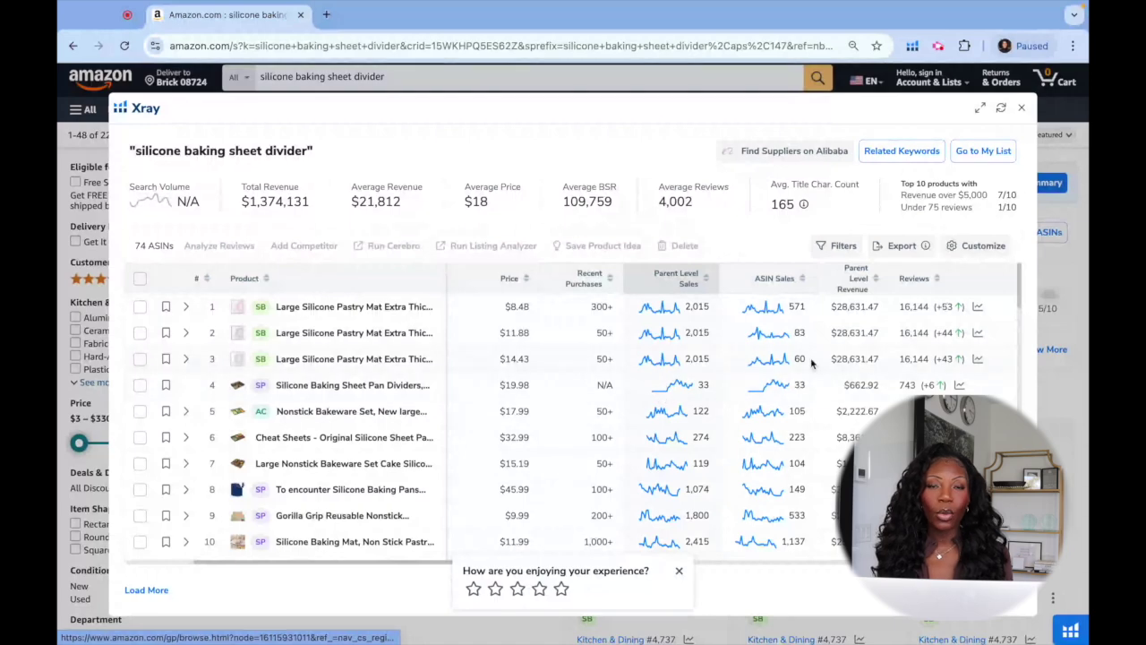
pyautogui.hscroll(5, 812, 362)
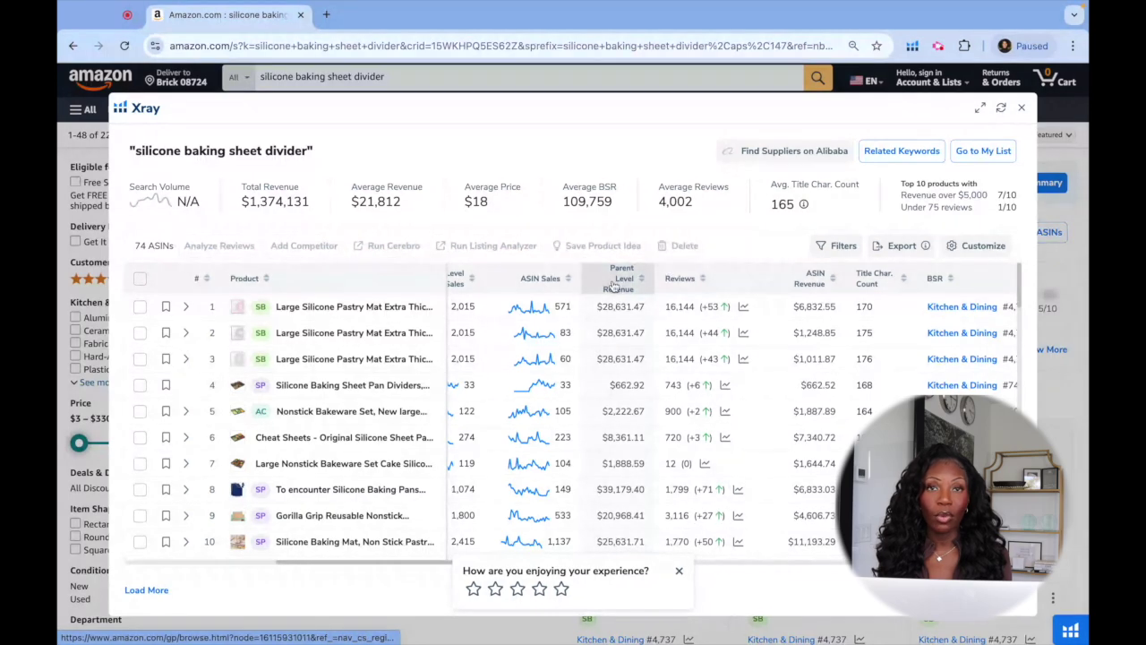
pyautogui.moveTo(618, 285)
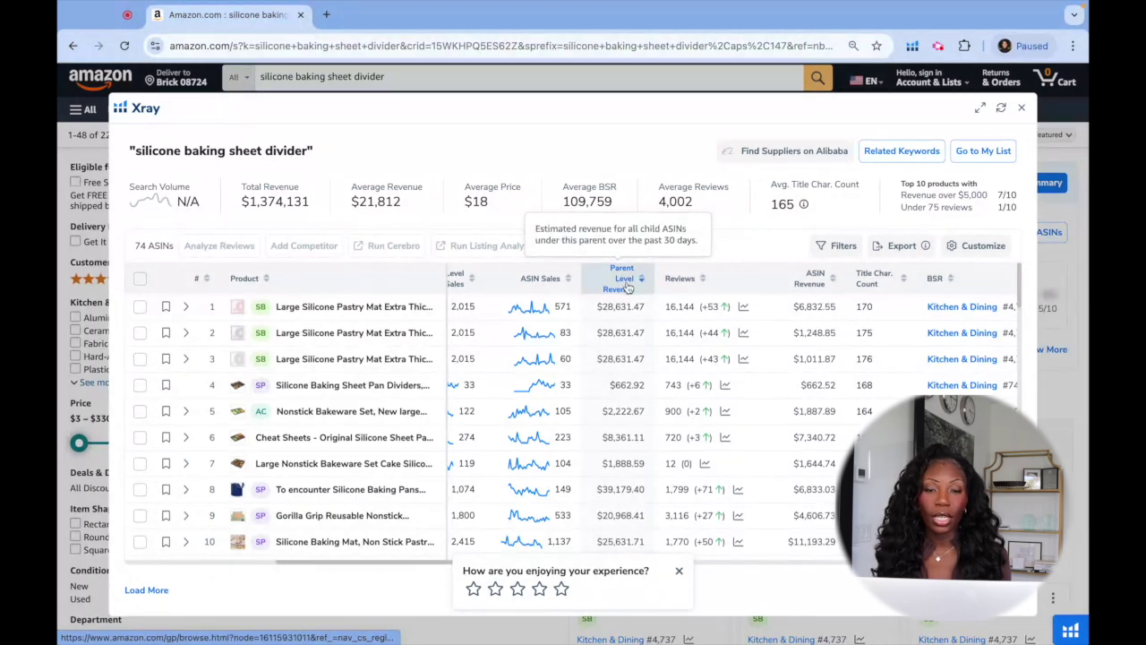
pyautogui.click(628, 285)
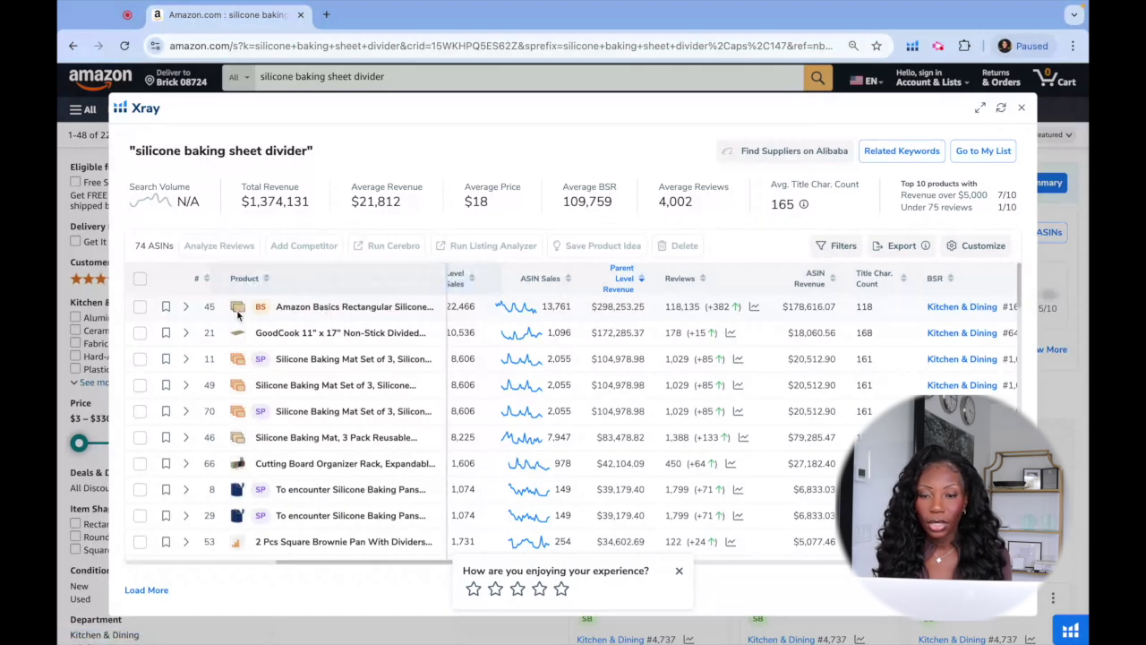
# Step: Check the Amazon Basics rectangular silicone baking mat's image and remove that product from the Xray results
pyautogui.moveTo(238, 310)
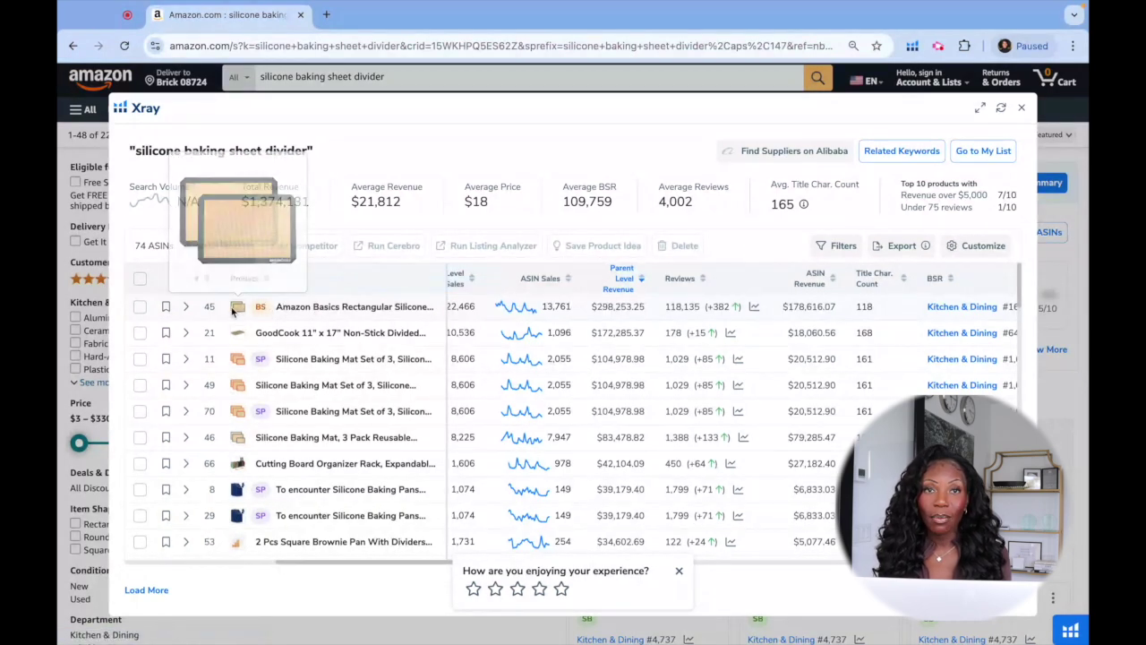
pyautogui.click(141, 307)
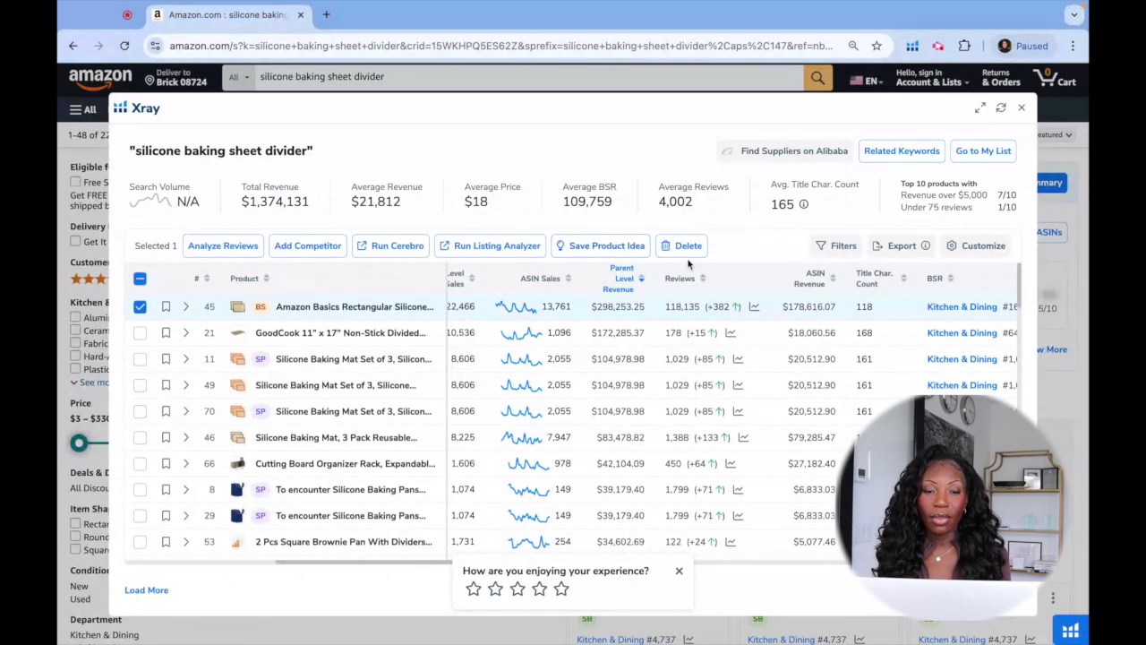
pyautogui.click(679, 249)
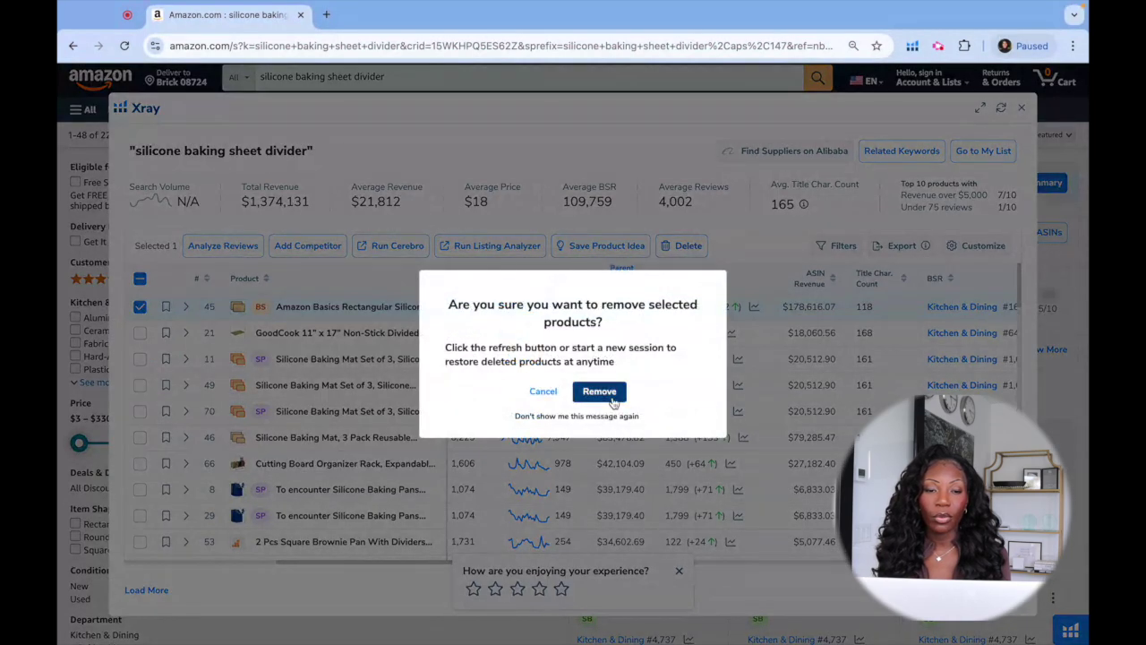
pyautogui.click(557, 392)
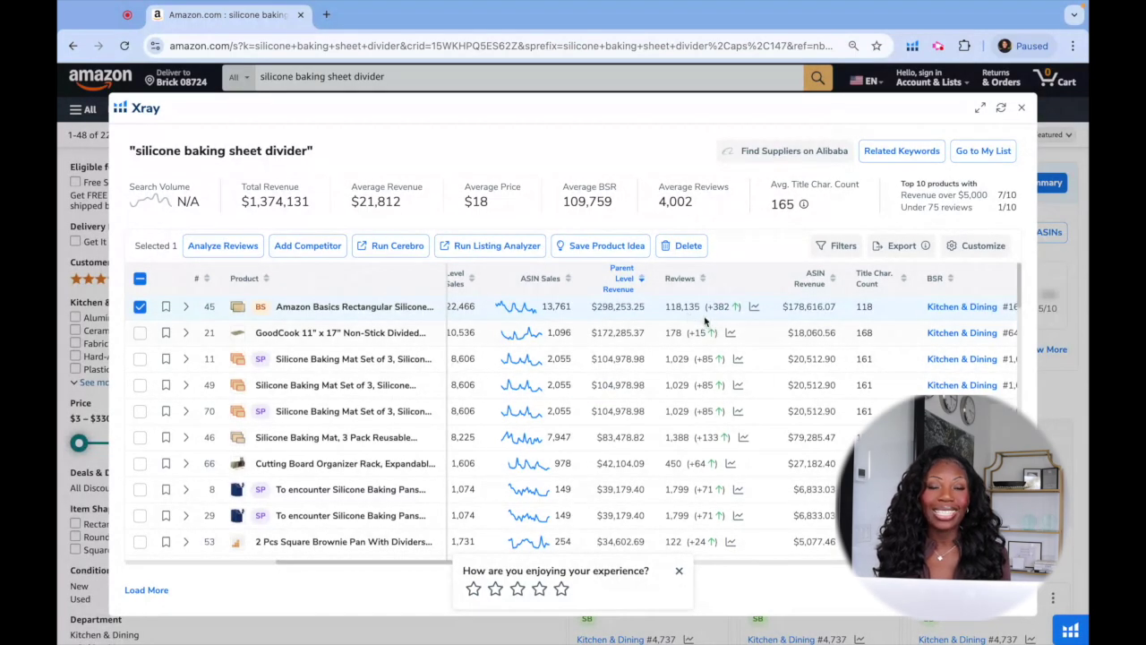
pyautogui.click(677, 250)
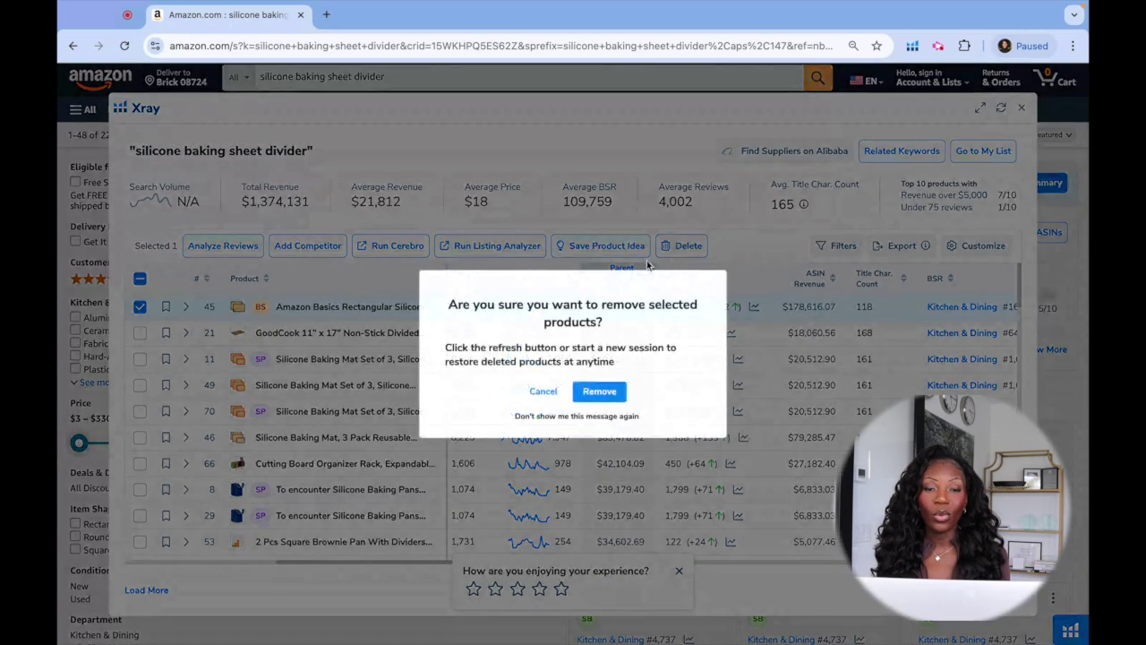
pyautogui.click(600, 392)
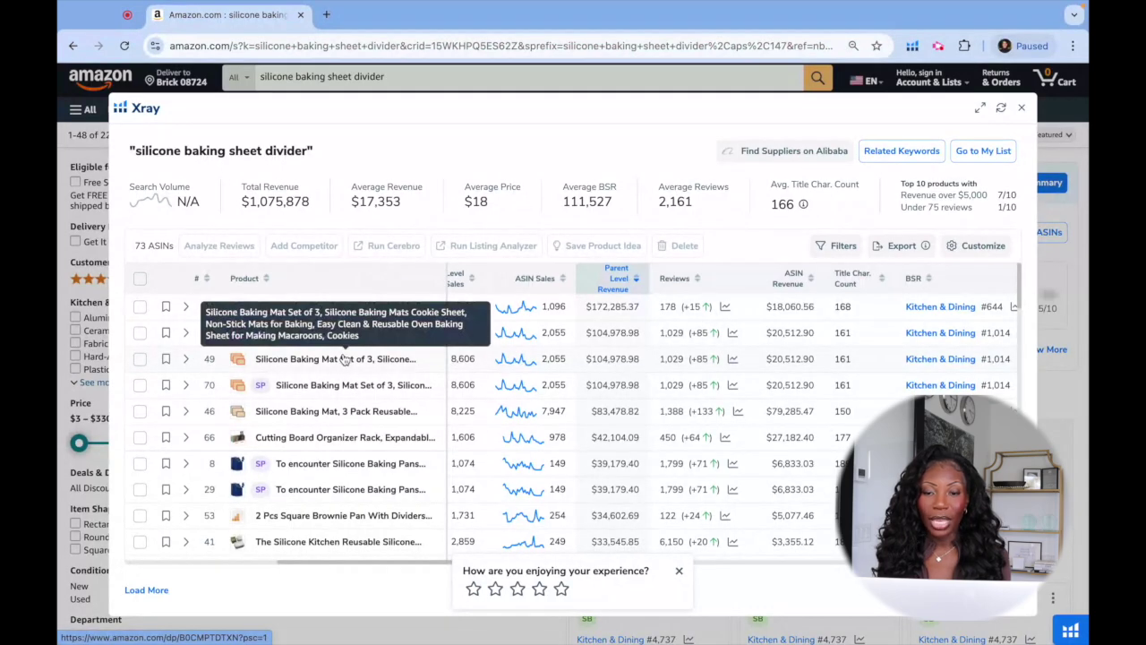
# Step: Remove the non-sponsored Silicone Baking Mat Set of 3 from the Xray results and turn off the removal confirmation message
pyautogui.moveTo(237, 362)
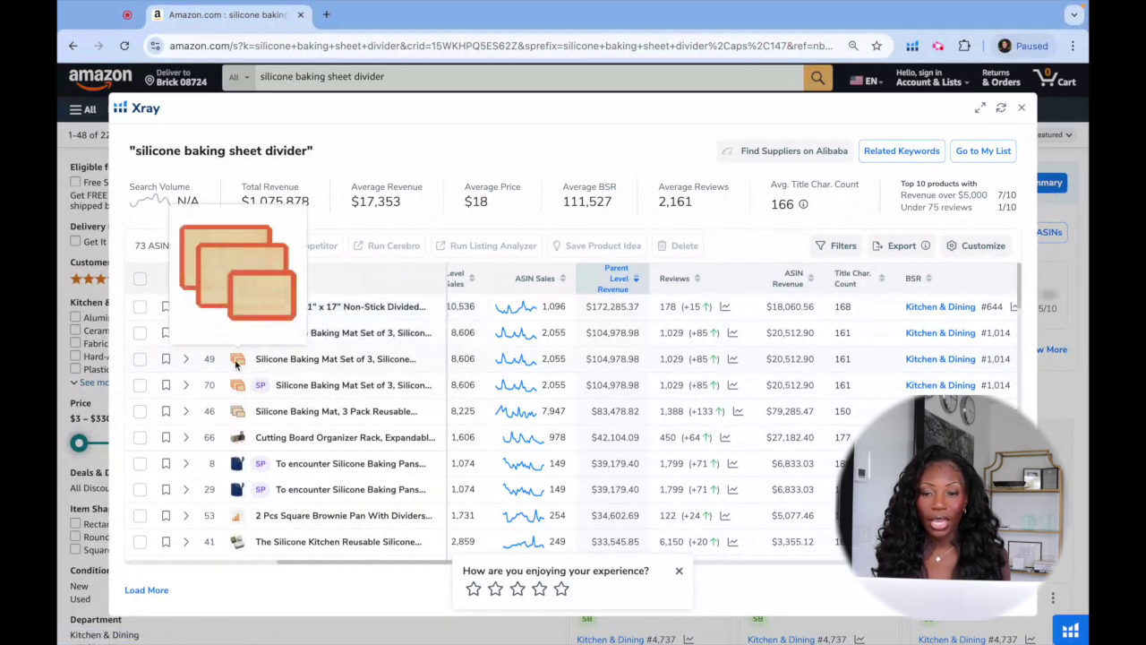
pyautogui.click(139, 358)
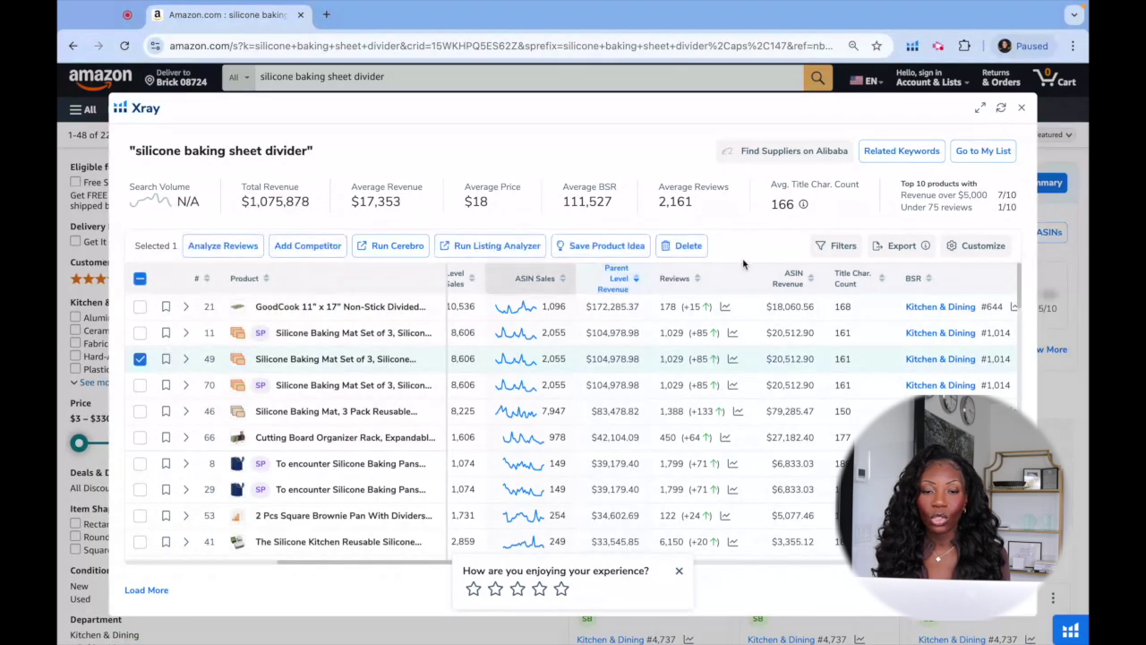
pyautogui.click(689, 247)
pyautogui.click(508, 416)
pyautogui.click(599, 392)
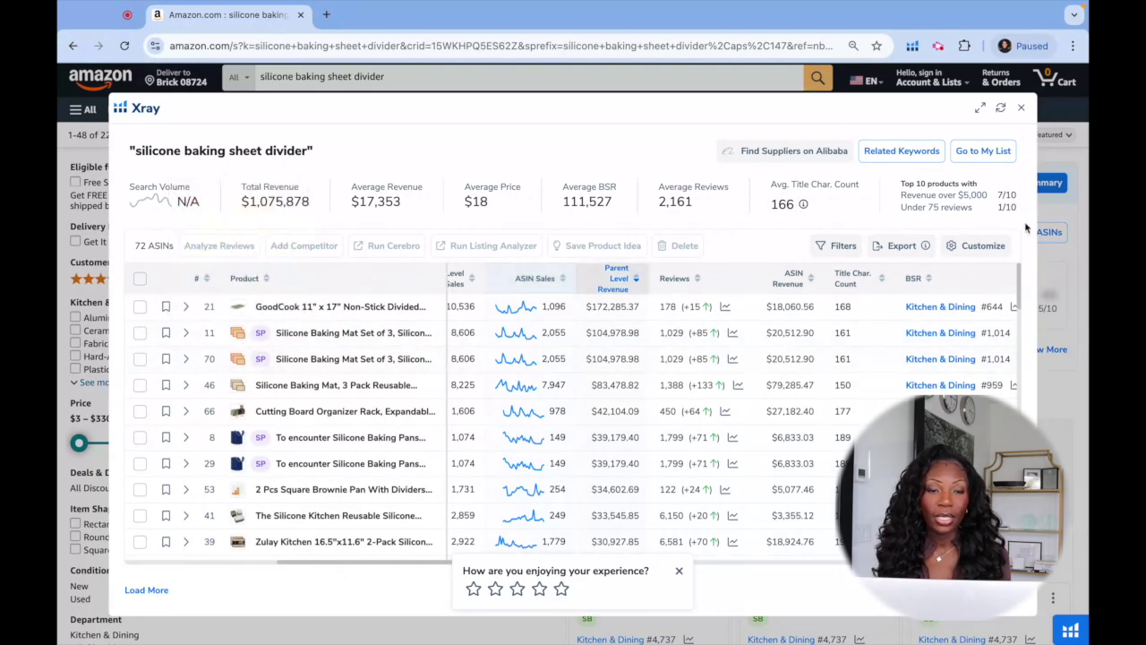
# Step: Filter the Xray results to hide sponsored products
pyautogui.click(842, 245)
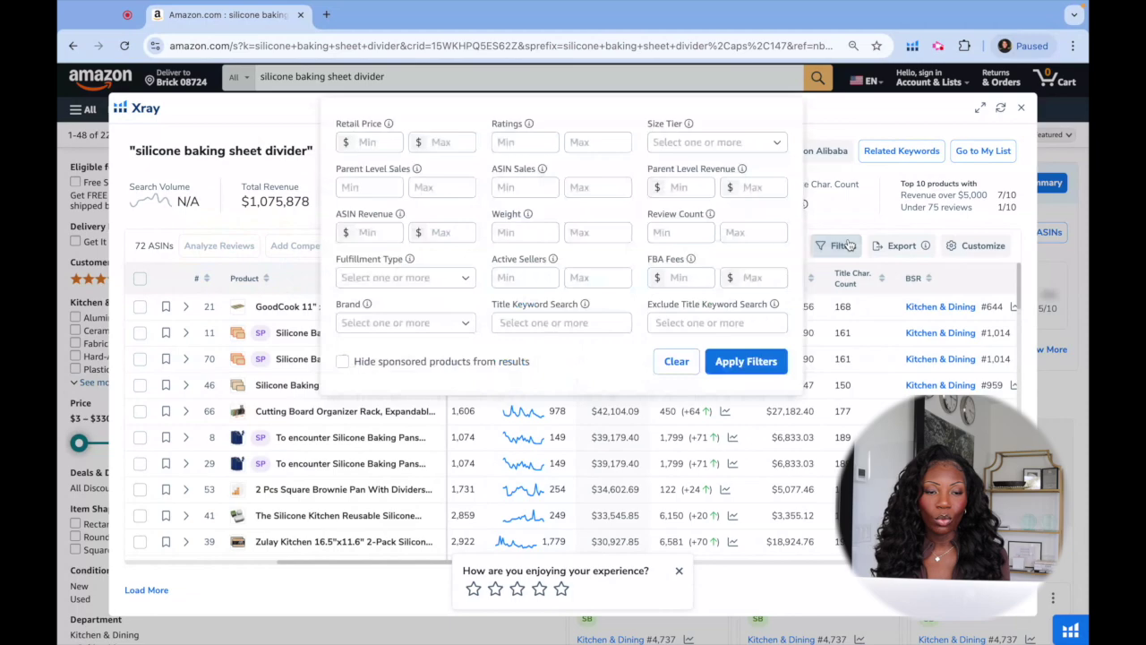
pyautogui.click(370, 364)
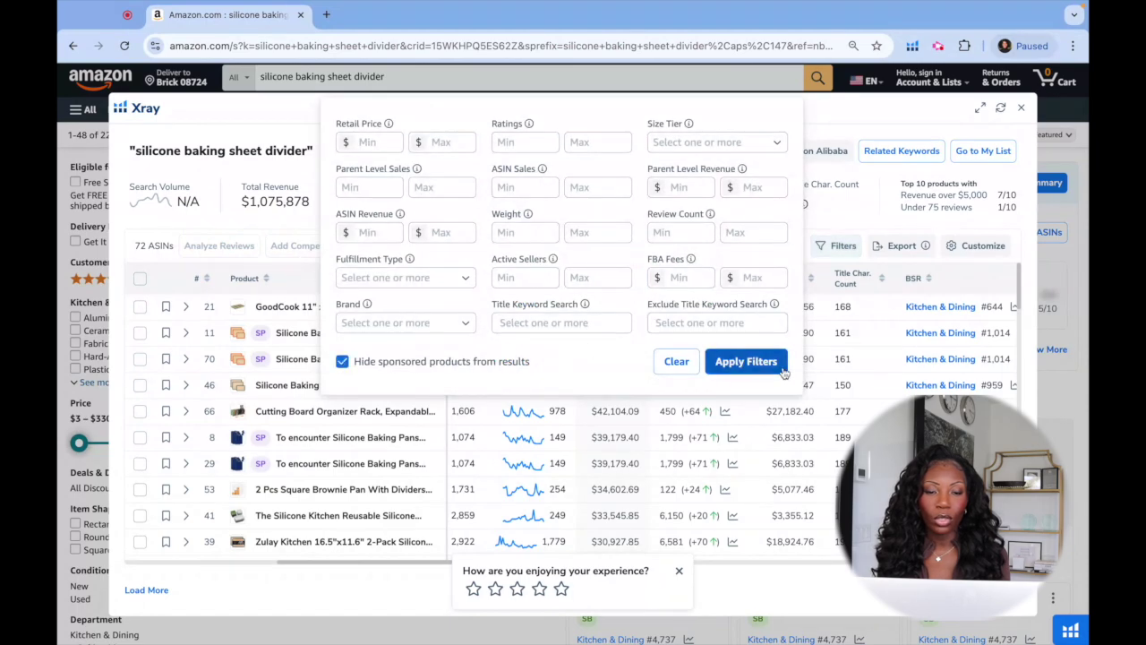
pyautogui.click(746, 362)
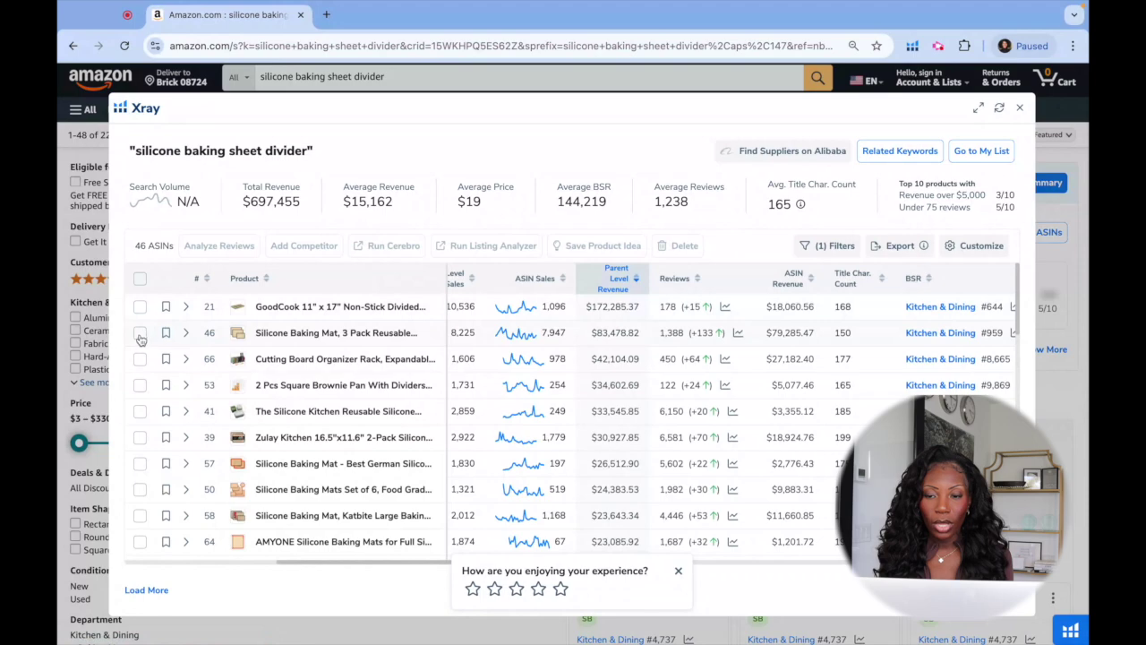
# Step: Check the top products' images and remove the Silicone Baking Mat 3 Pack and the Cutting Board Organizer Rack from the results
pyautogui.moveTo(239, 337)
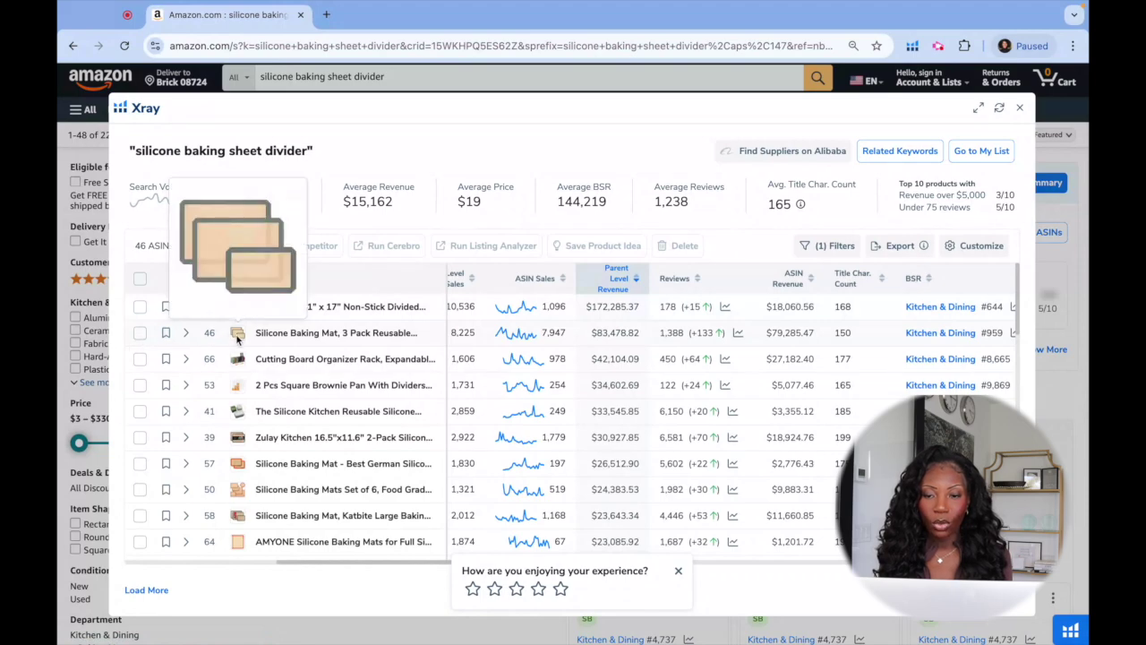
pyautogui.moveTo(240, 364)
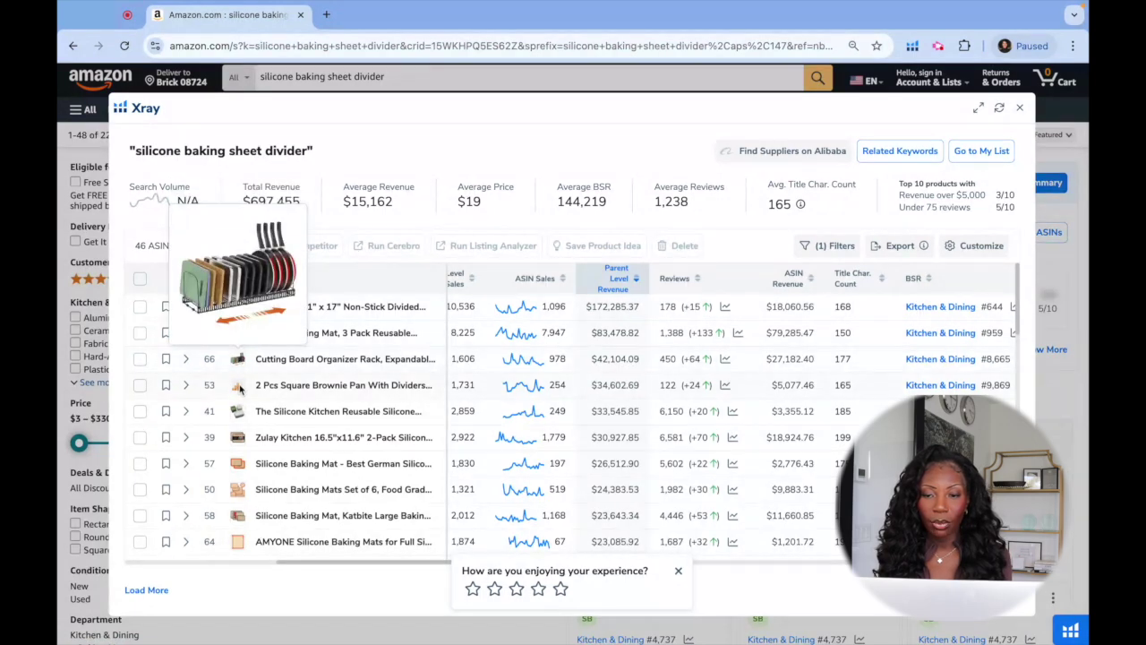
pyautogui.moveTo(240, 388)
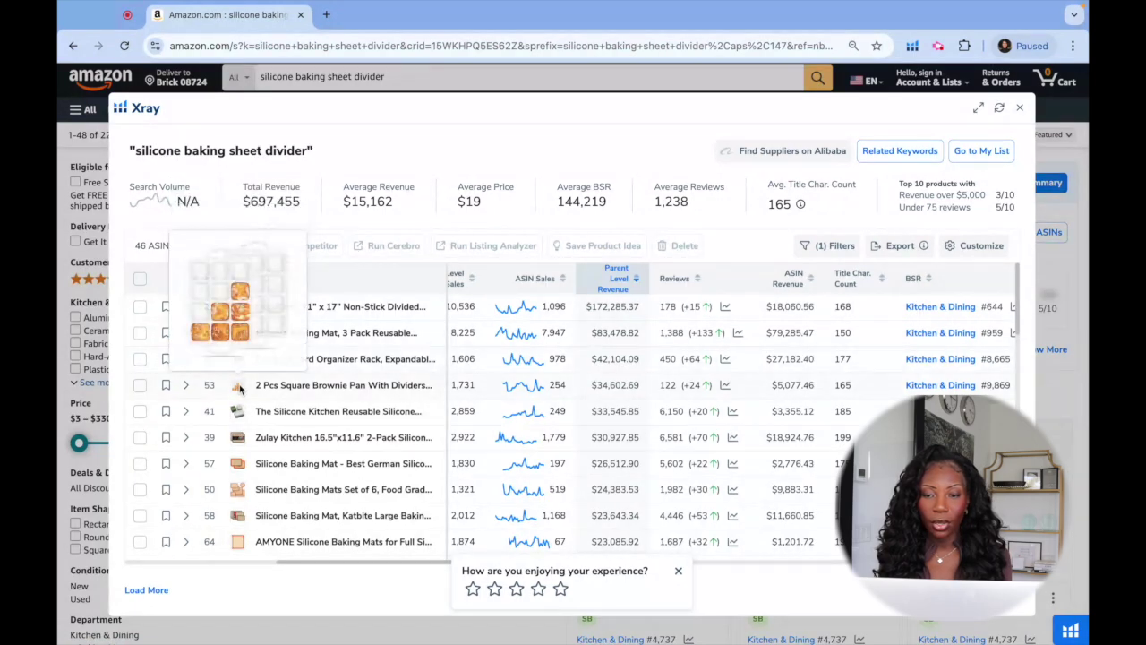
pyautogui.click(140, 358)
pyautogui.click(140, 333)
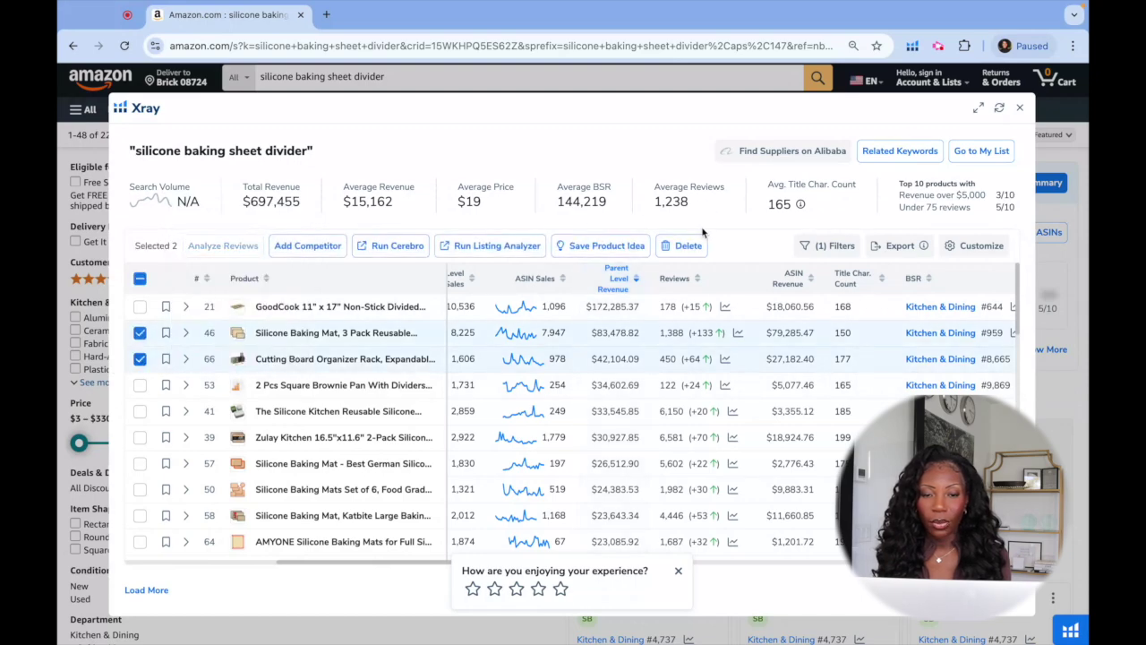
pyautogui.click(685, 249)
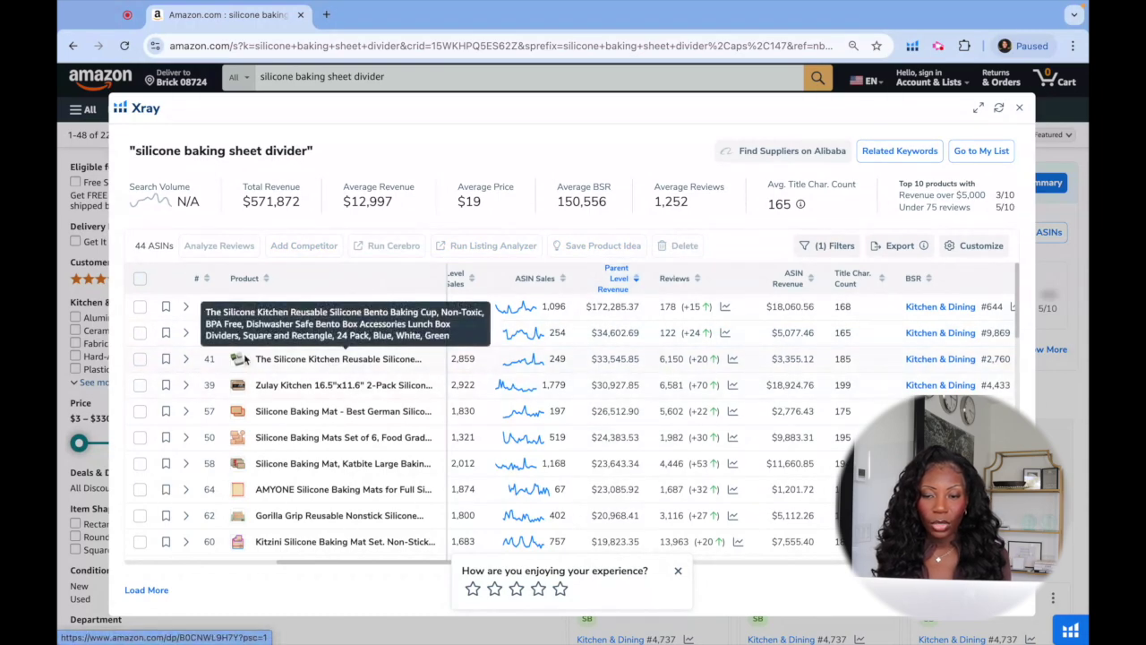
# Step: Remove the Zulay Kitchen, Best German, Set of 6, Katbite, AMYONE, Gorilla Grip and Kitzini silicone baking mats from the Xray results
pyautogui.moveTo(242, 359)
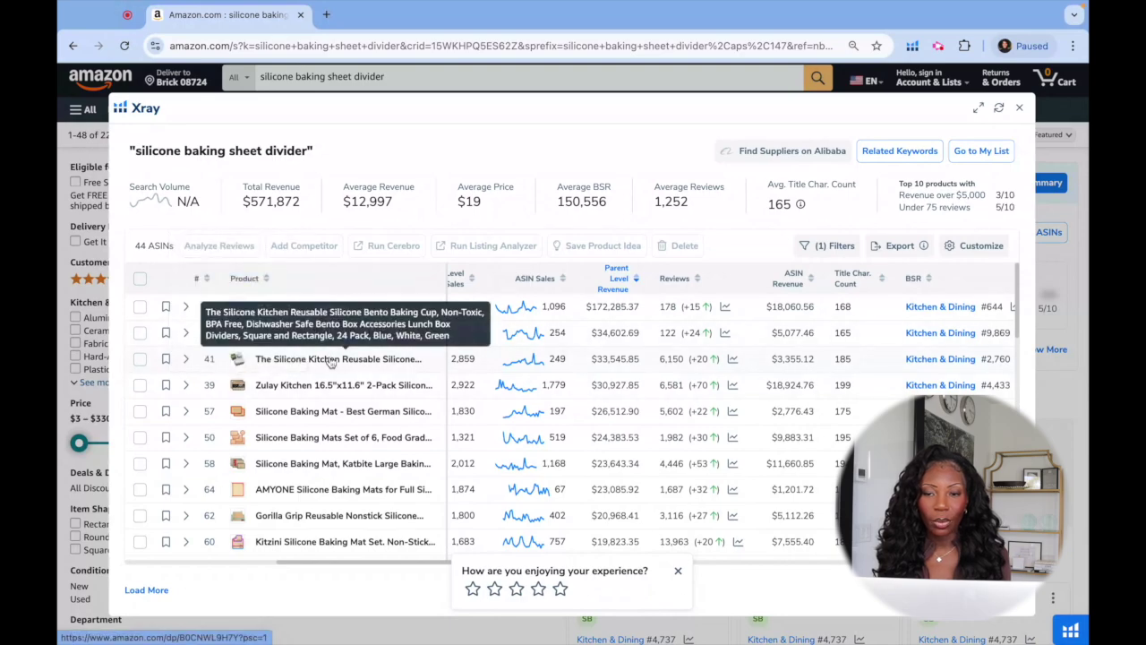
pyautogui.moveTo(239, 386)
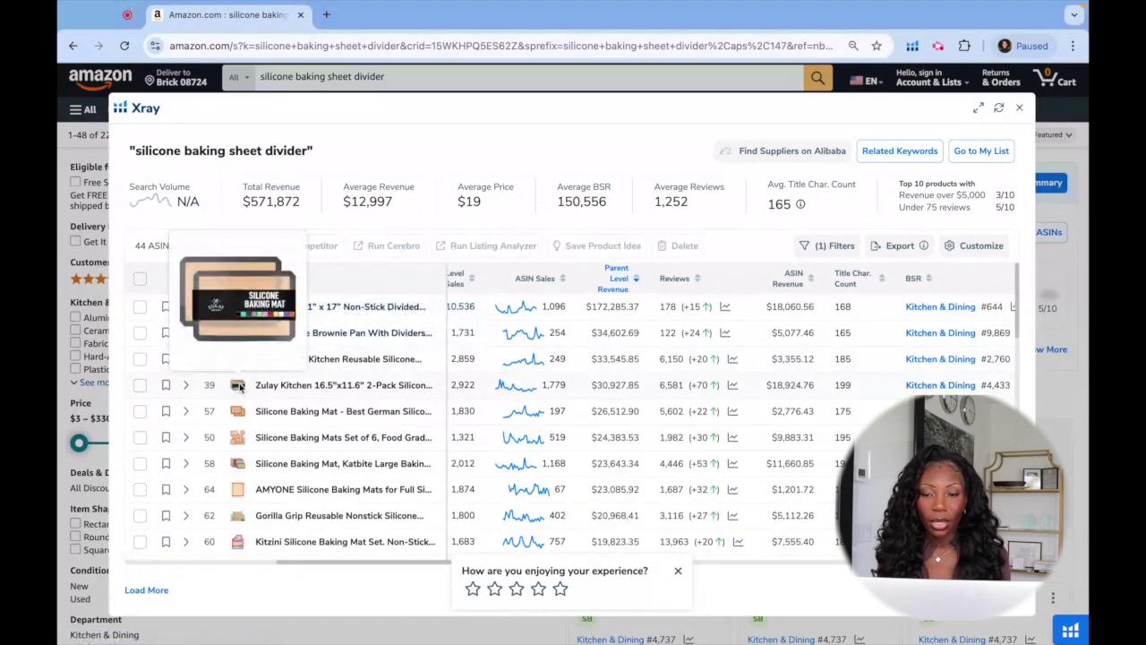
pyautogui.click(140, 386)
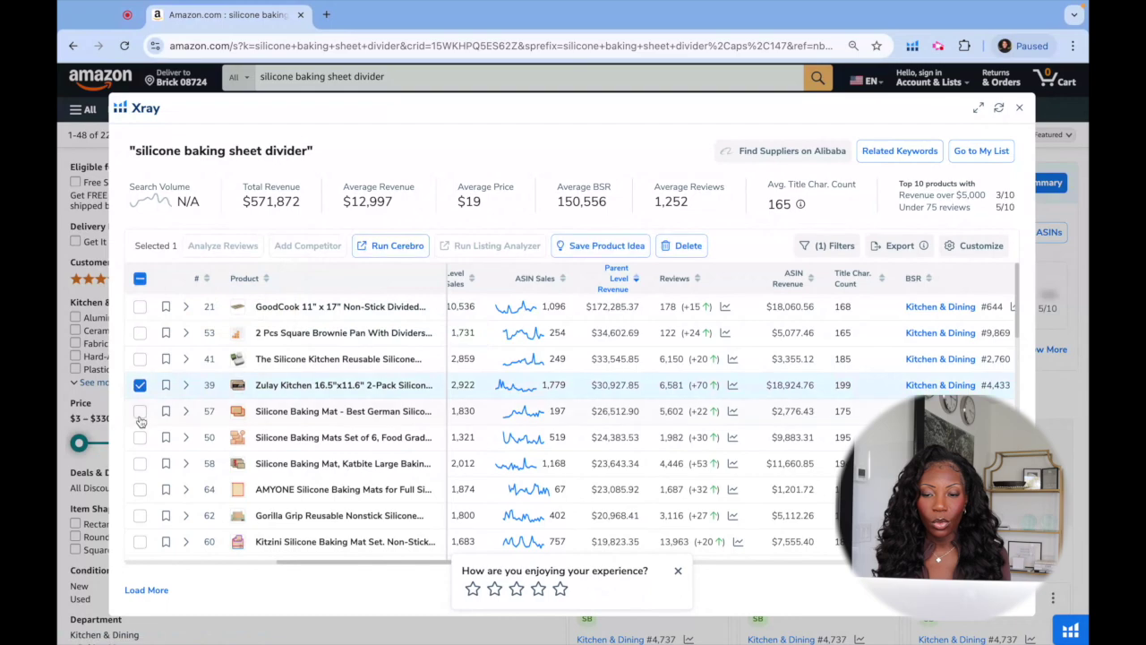
pyautogui.click(139, 413)
pyautogui.click(139, 438)
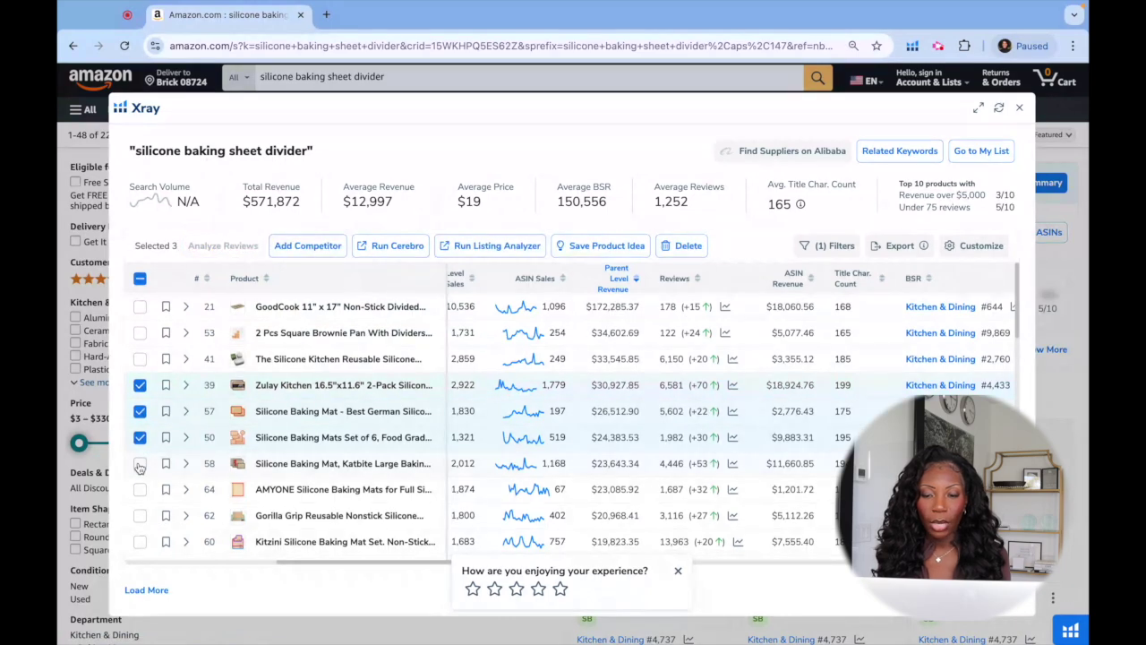
pyautogui.click(140, 464)
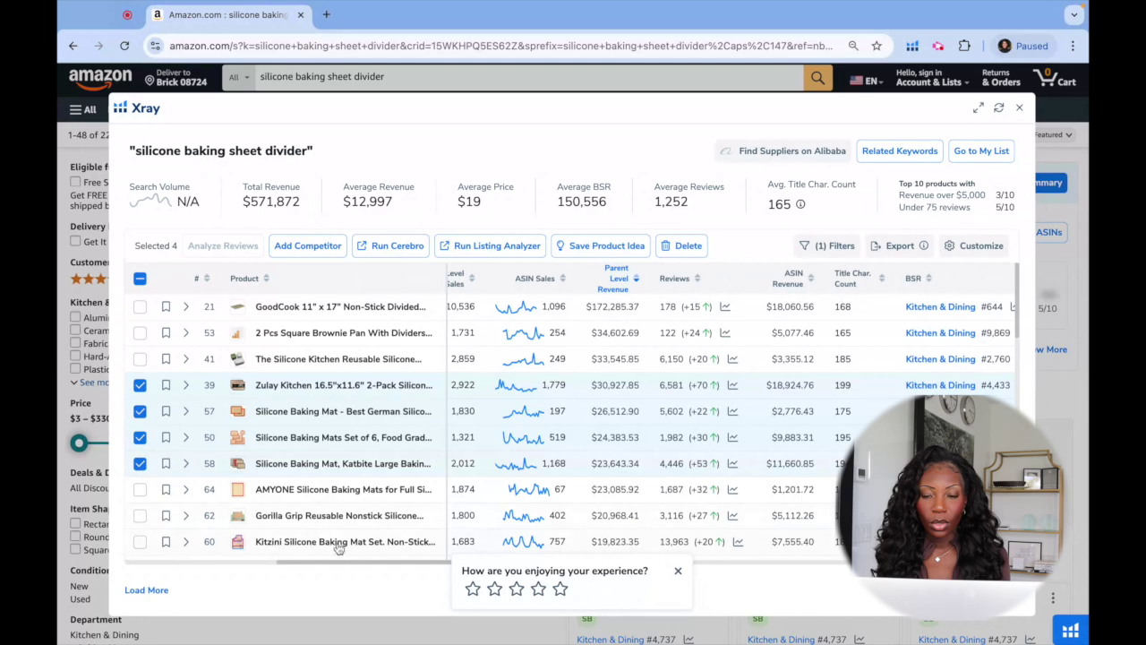
pyautogui.click(140, 542)
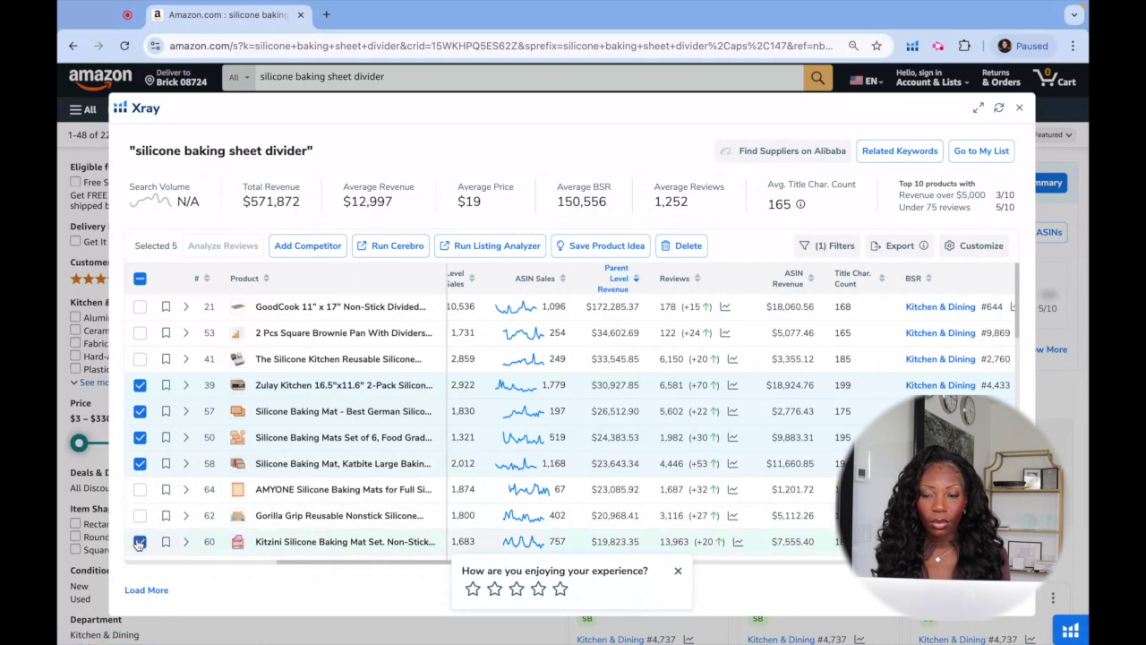
pyautogui.click(140, 515)
pyautogui.click(140, 489)
pyautogui.click(690, 247)
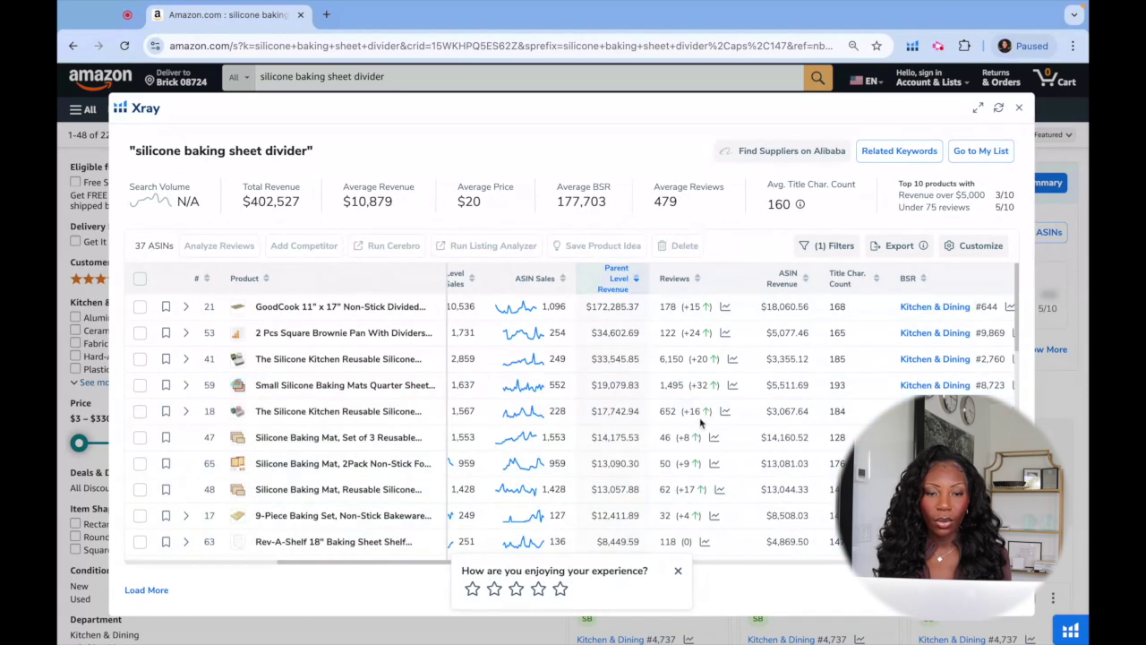
# Step: Look through the review counts in the Xray results and remove the STATINT Non-Stick Silicone Baking Mat
pyautogui.scroll(-2, 701, 423)
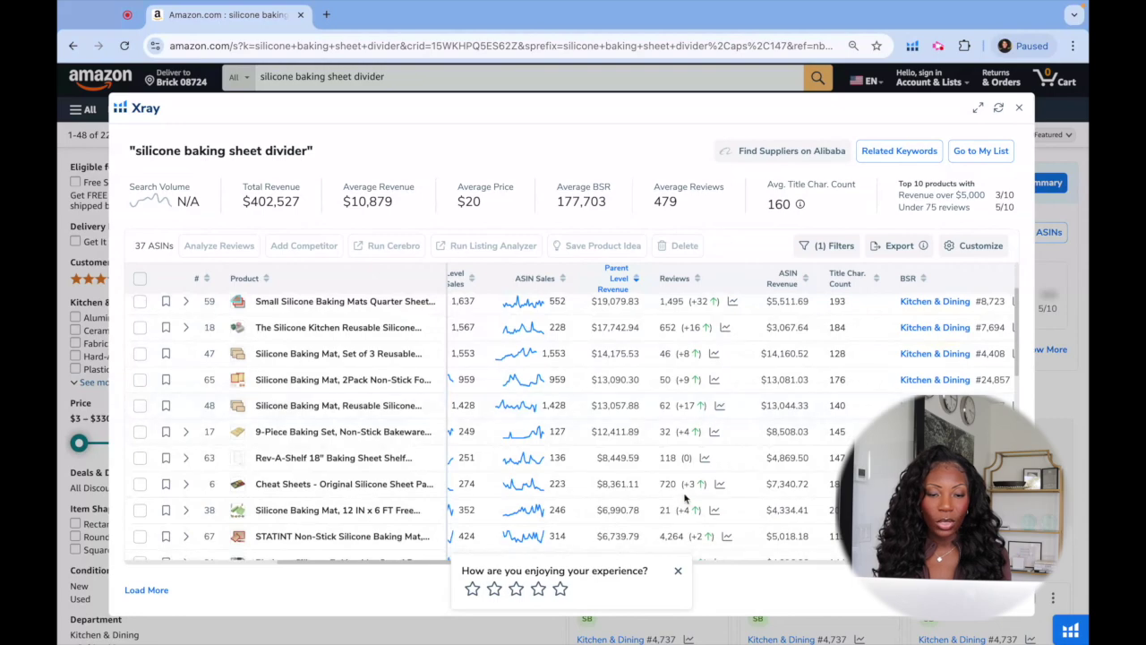
pyautogui.scroll(1, 695, 391)
pyautogui.scroll(1, 695, 391)
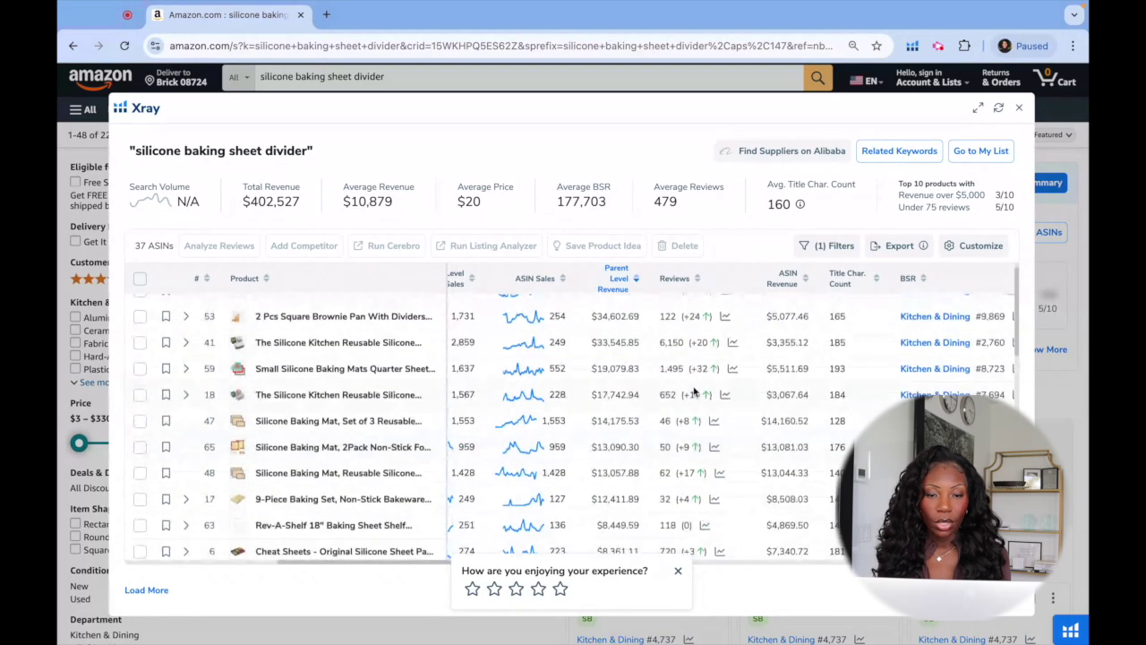
pyautogui.scroll(-5, 695, 385)
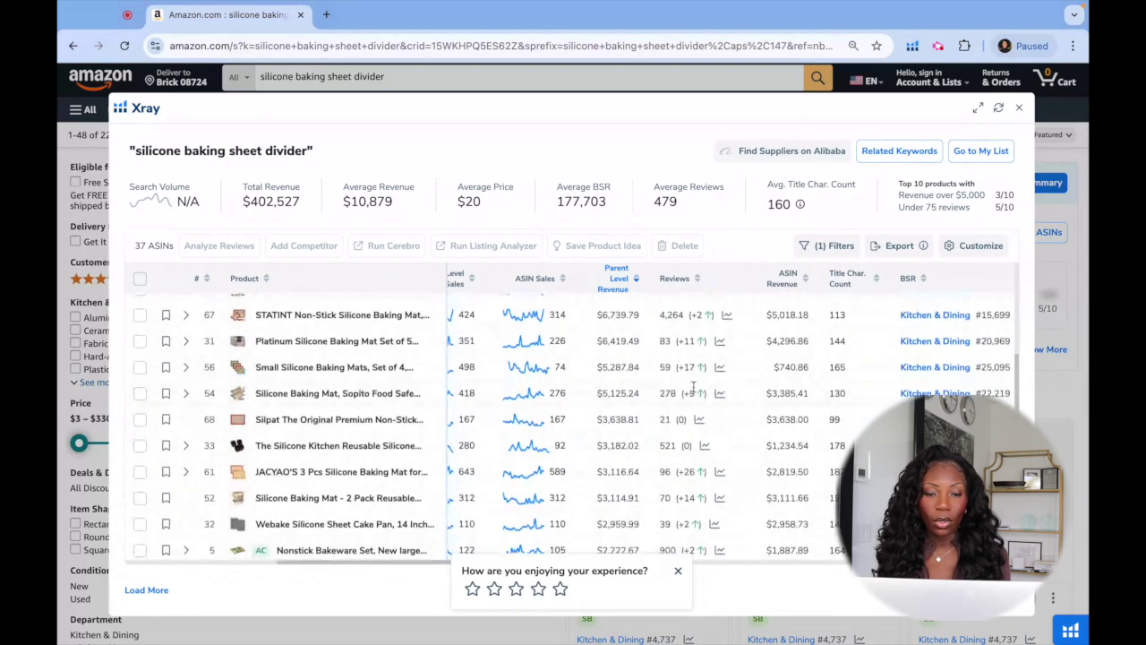
pyautogui.scroll(1, 697, 381)
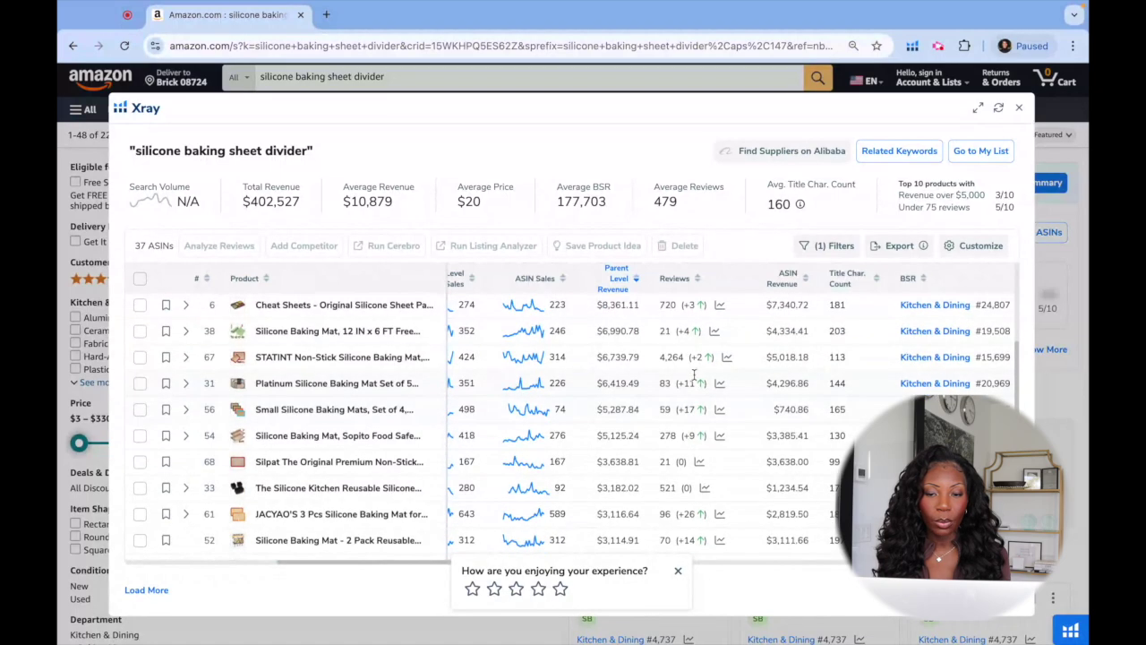
pyautogui.click(138, 357)
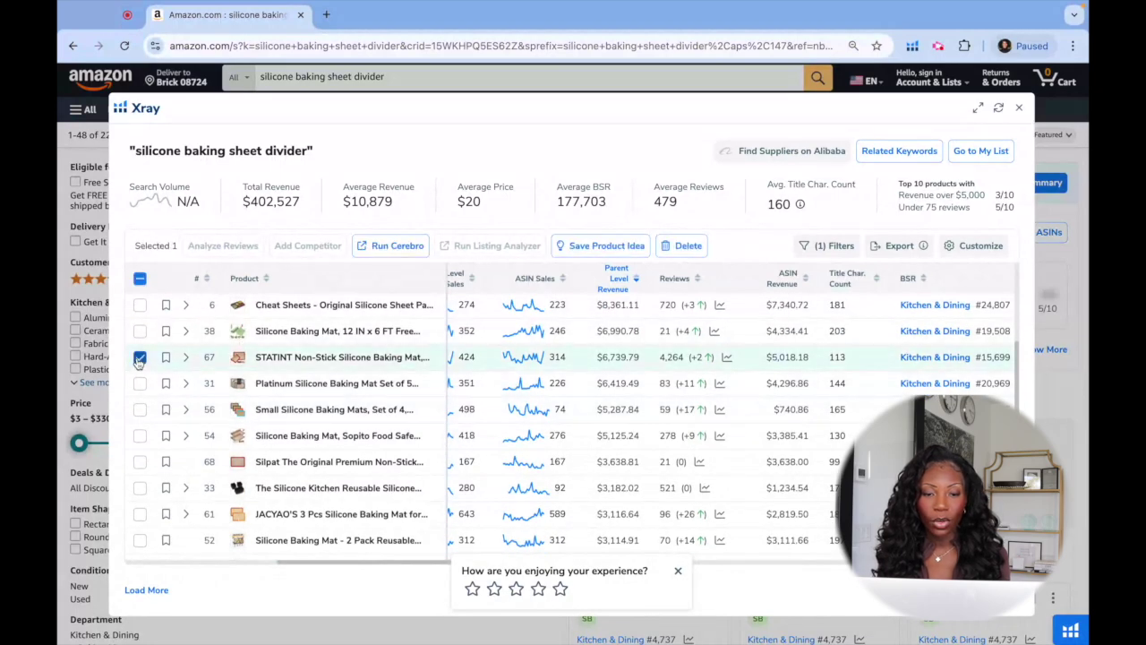
pyautogui.click(690, 250)
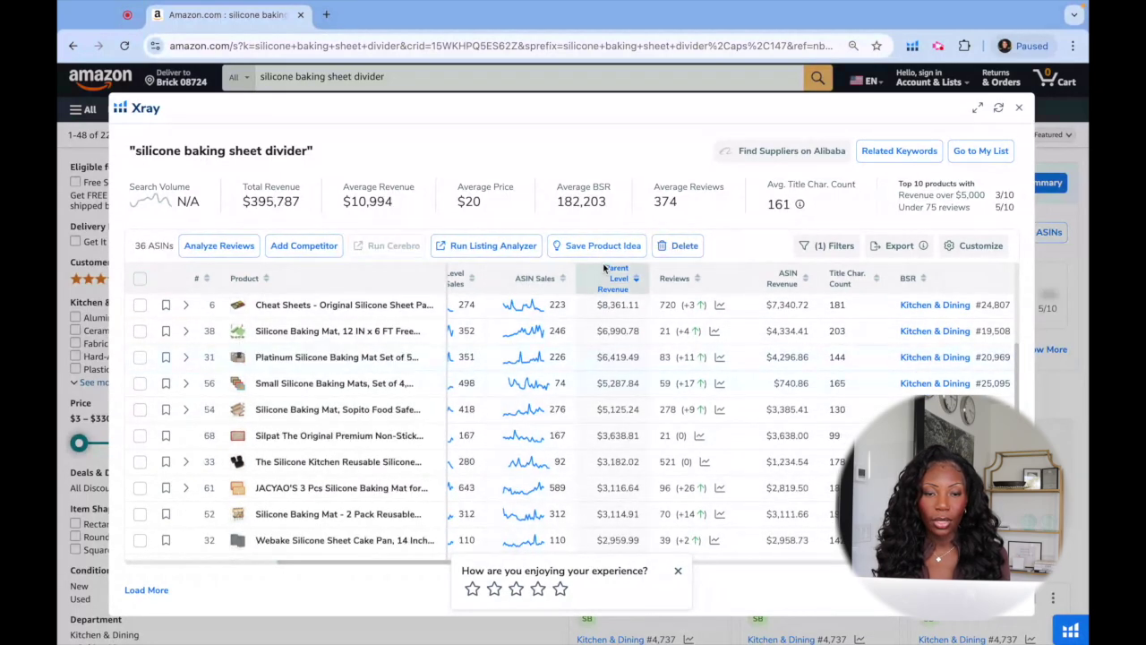
# Step: Examine the parent-level revenue and reviews of the remaining products, and check the image of the Nonstick Bakeware Set
pyautogui.scroll(-5, 645, 394)
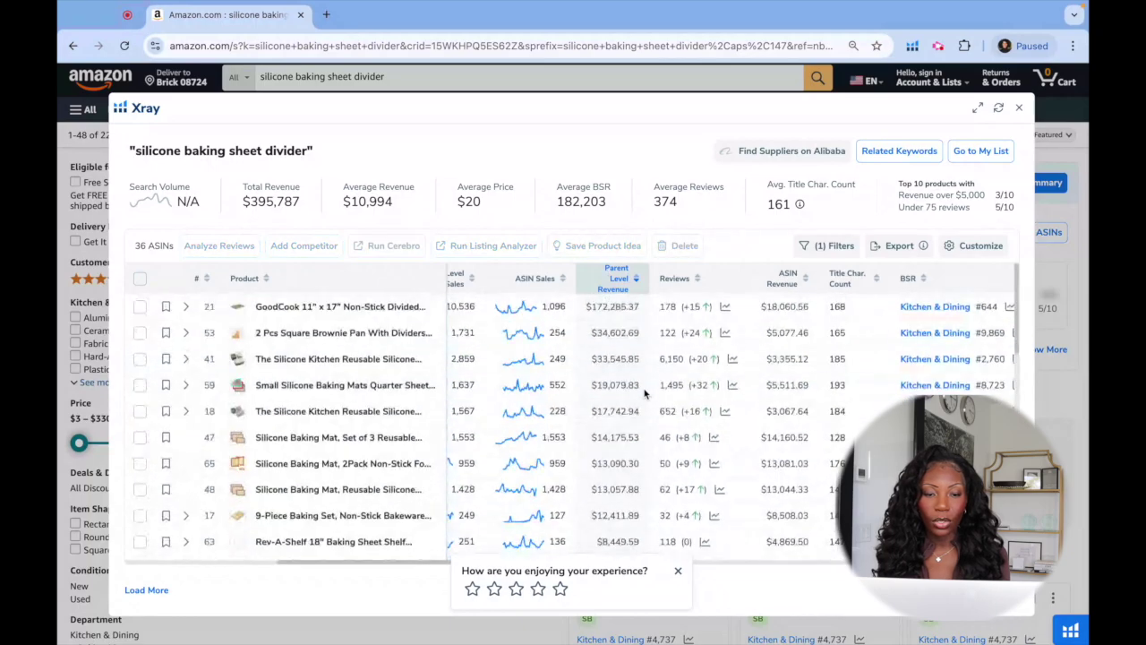
pyautogui.scroll(-1, 645, 394)
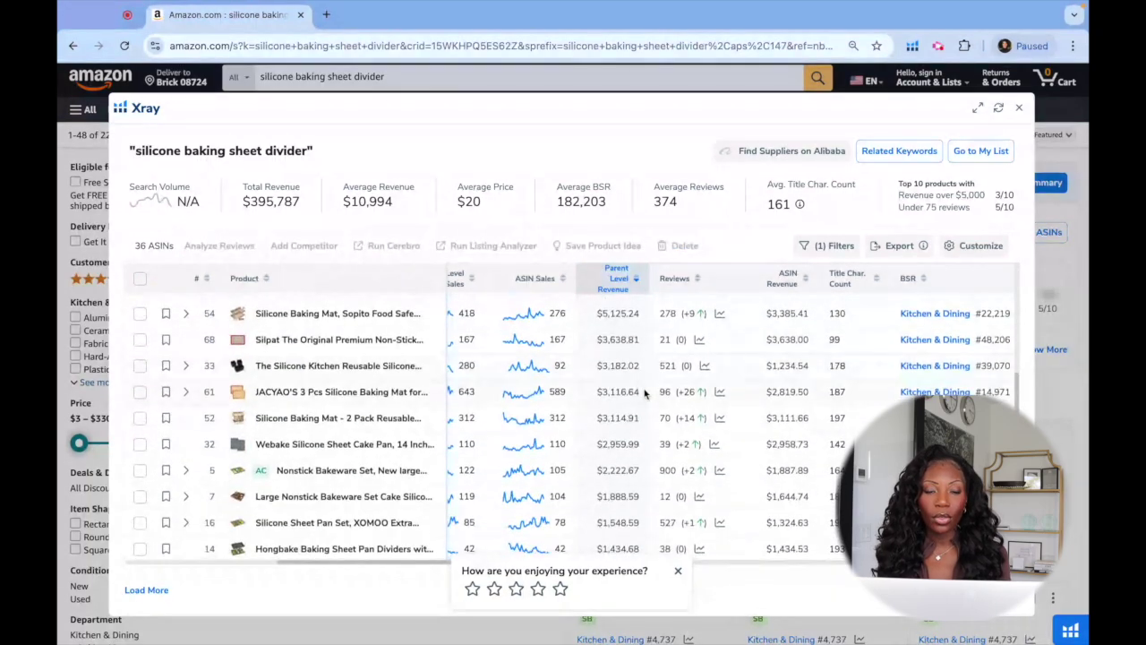
pyautogui.scroll(-10, 645, 394)
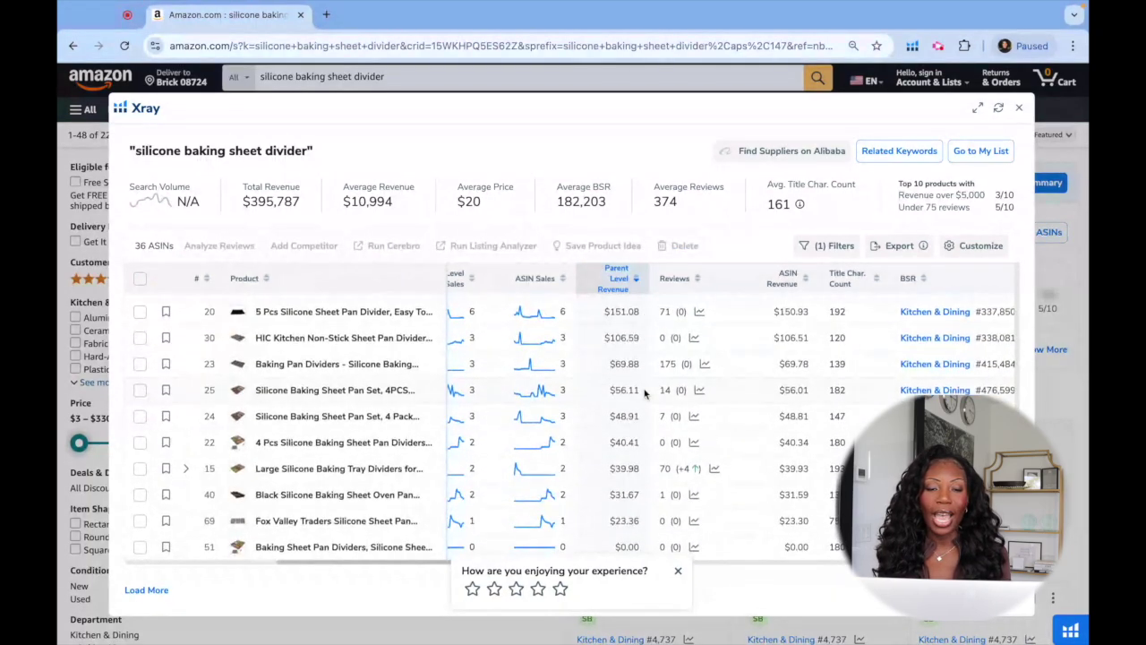
pyautogui.scroll(5, 645, 394)
pyautogui.scroll(1, 644, 394)
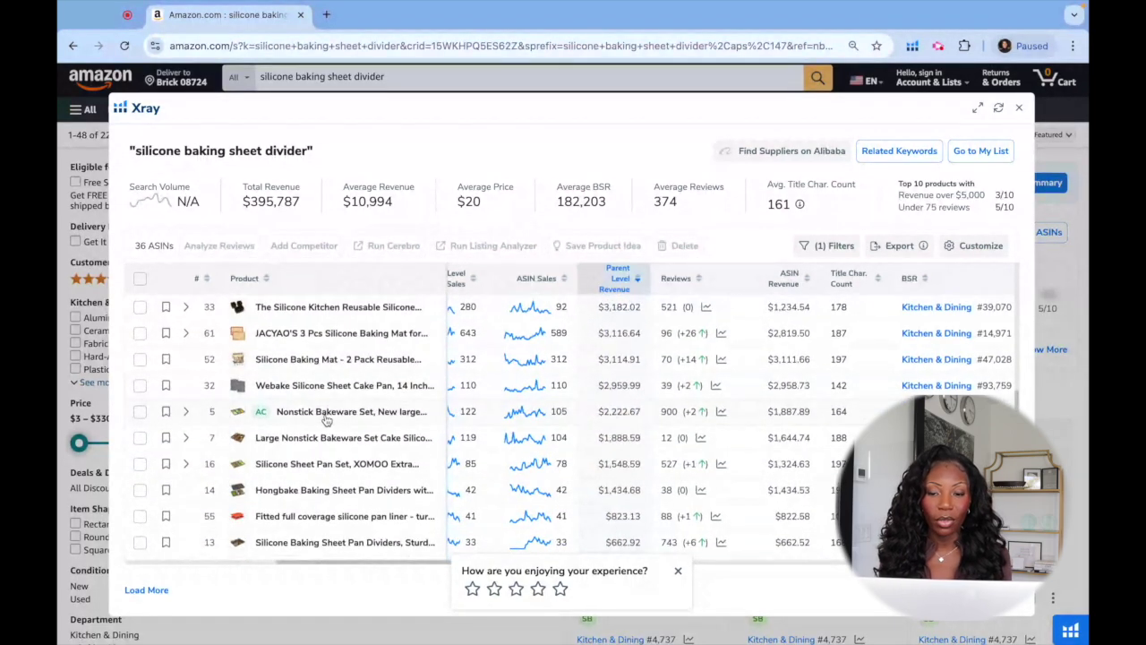
pyautogui.moveTo(238, 413)
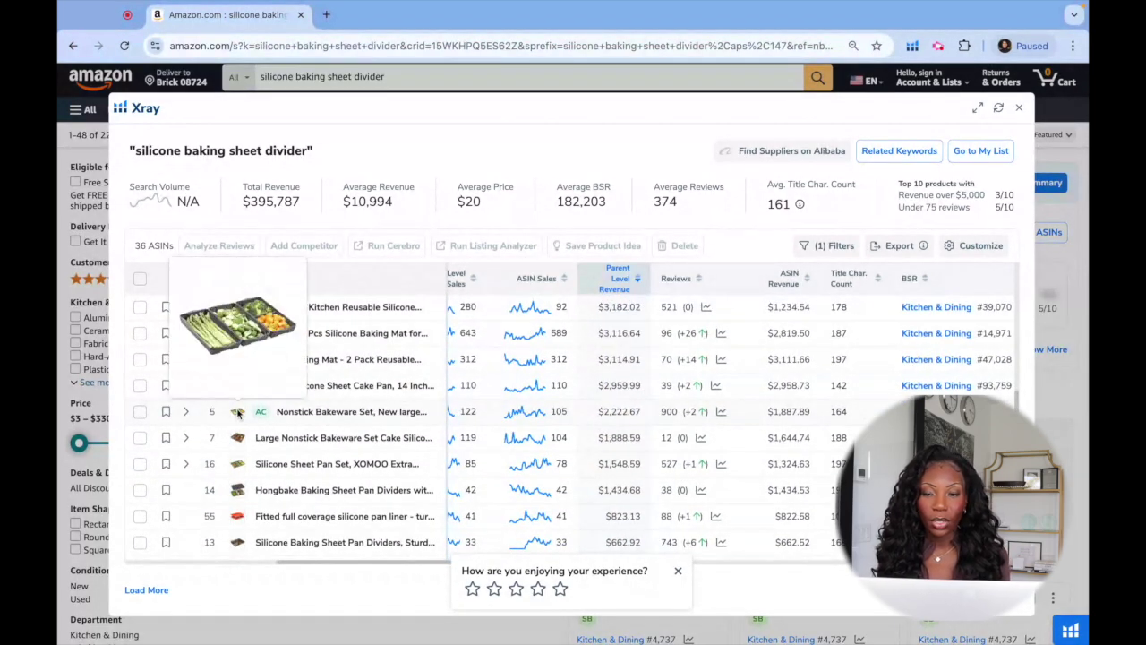
pyautogui.scroll(2, 706, 367)
pyautogui.scroll(5, 706, 367)
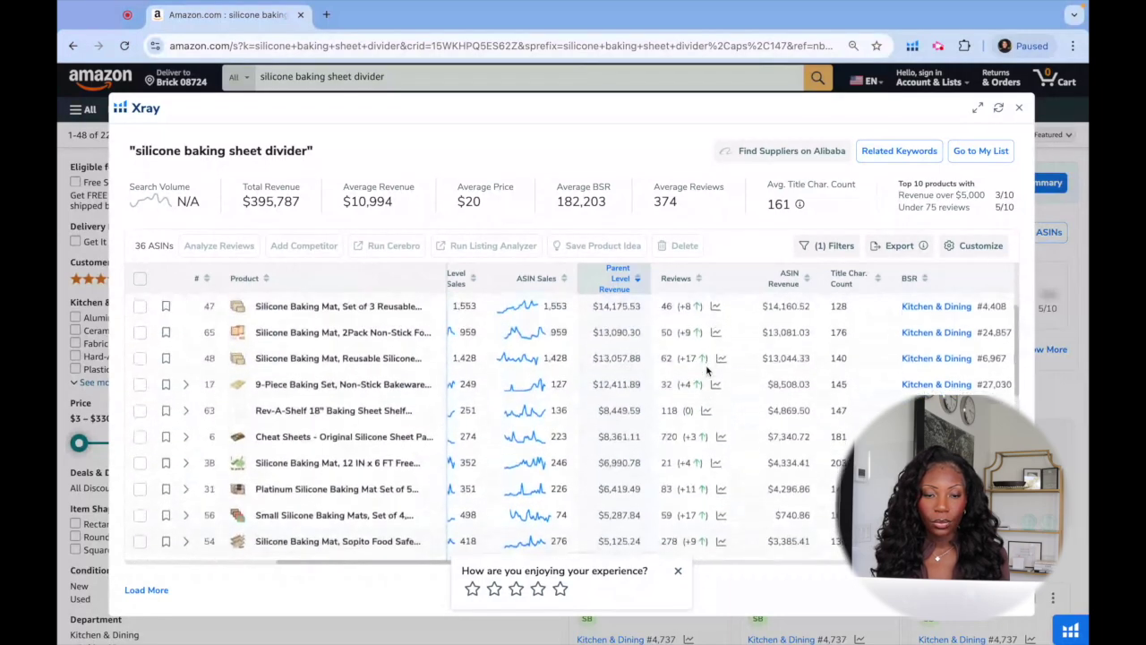
pyautogui.scroll(3, 705, 371)
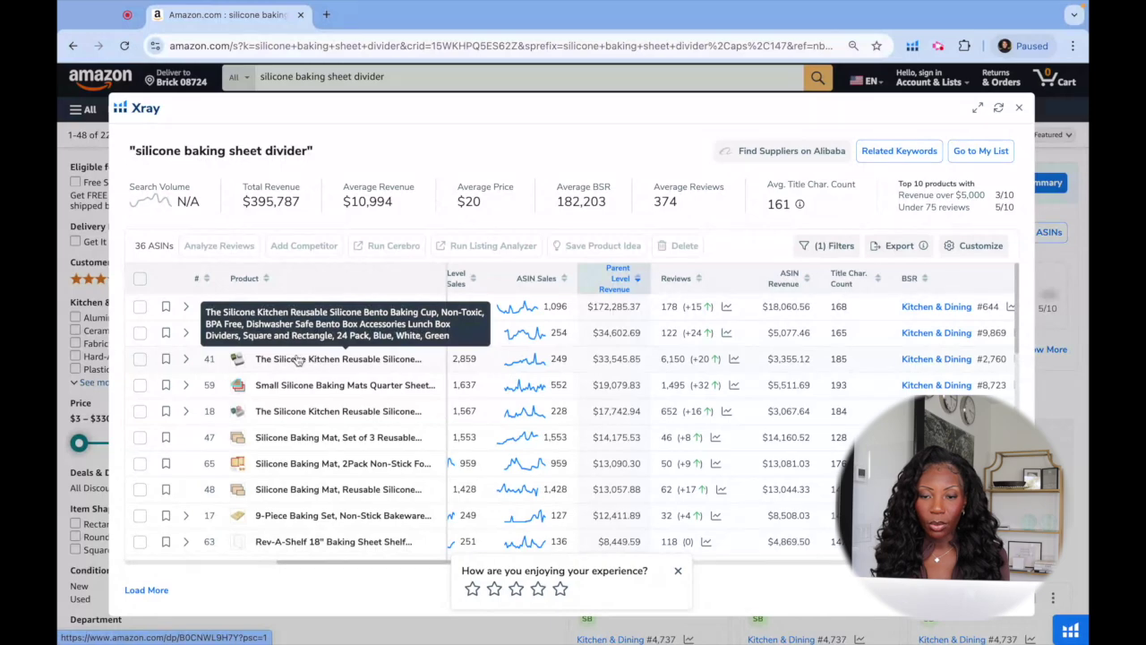
# Step: Compare the remaining products' images and remove The Silicone Kitchen 24-pack bento baking cups in blue, white and green from the Xray results
pyautogui.moveTo(235, 361)
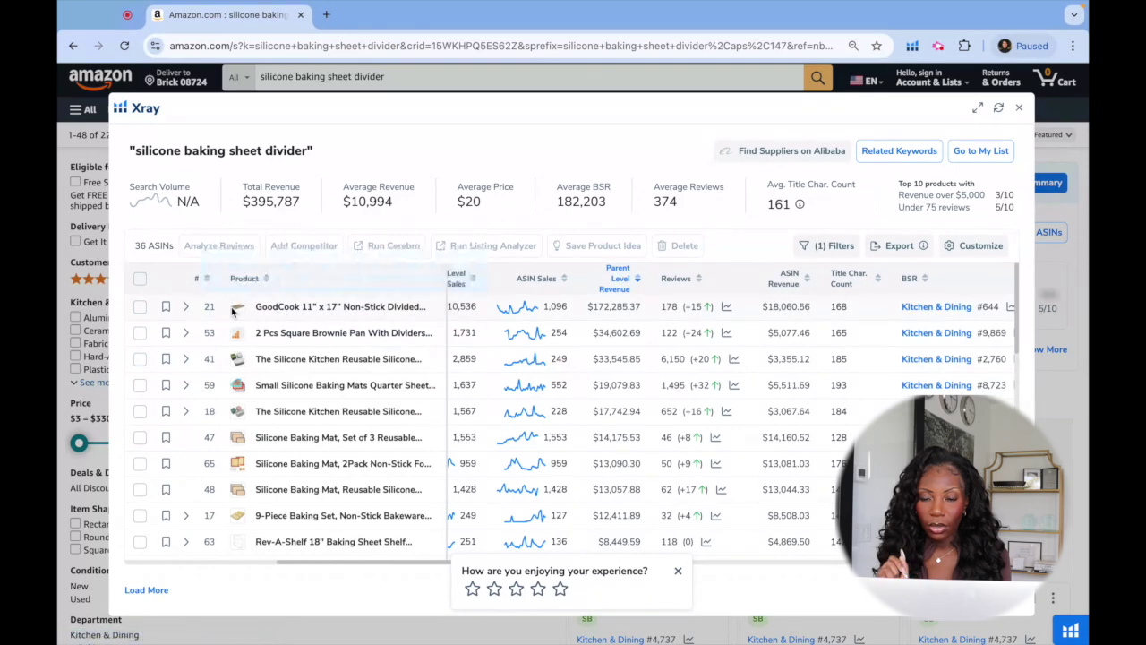
pyautogui.moveTo(232, 310)
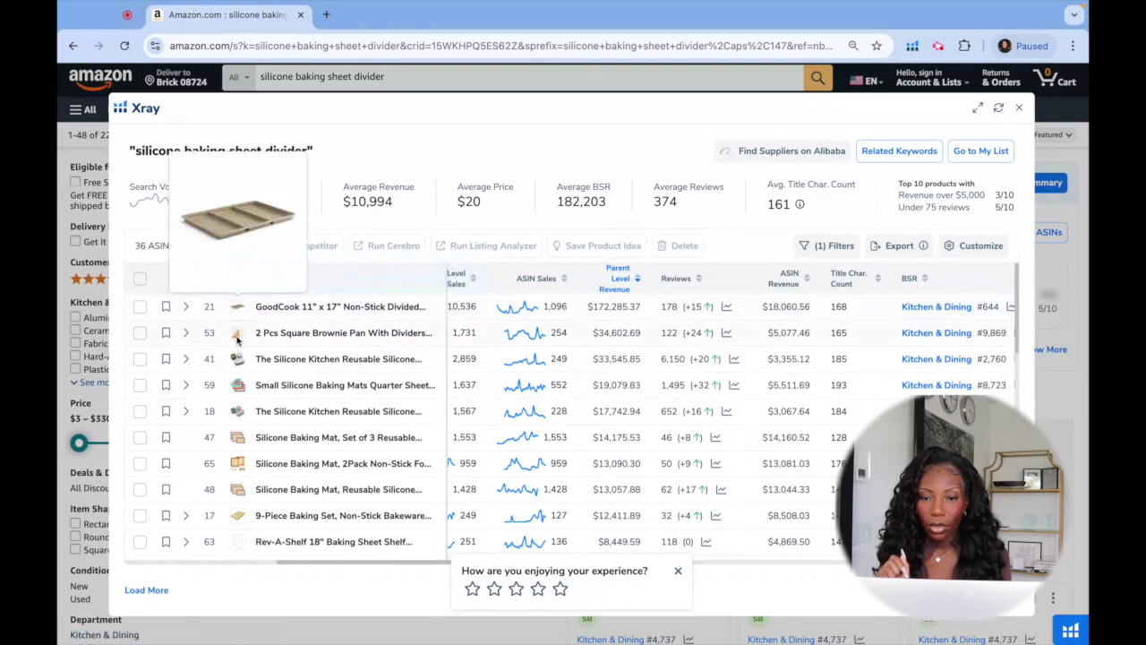
pyautogui.moveTo(238, 339)
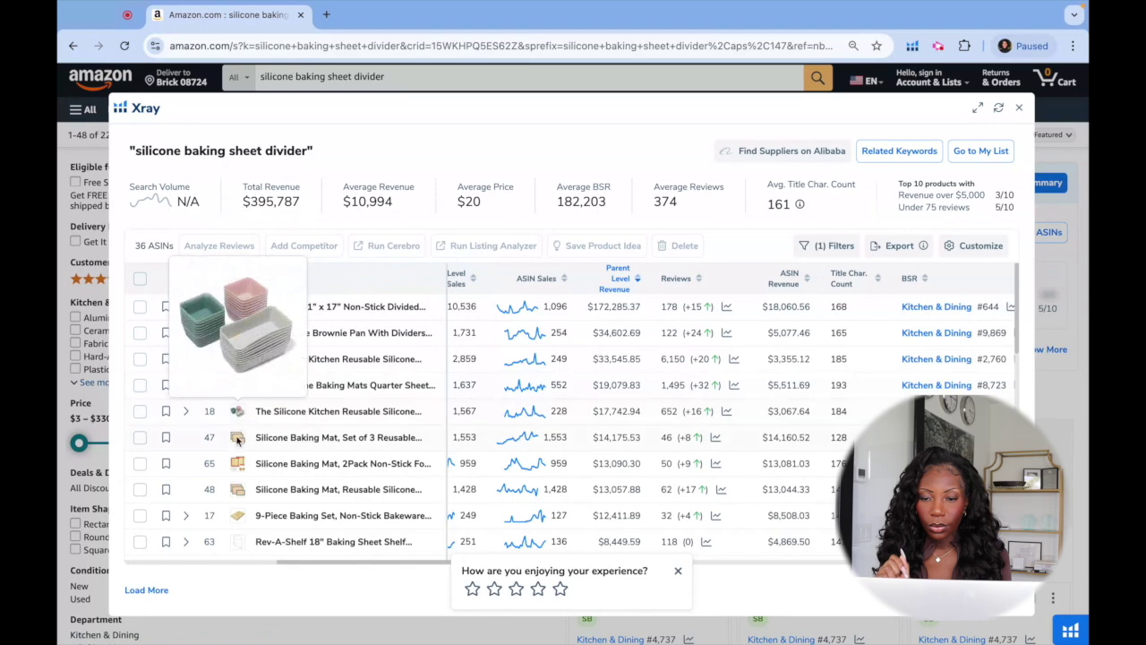
pyautogui.moveTo(237, 439)
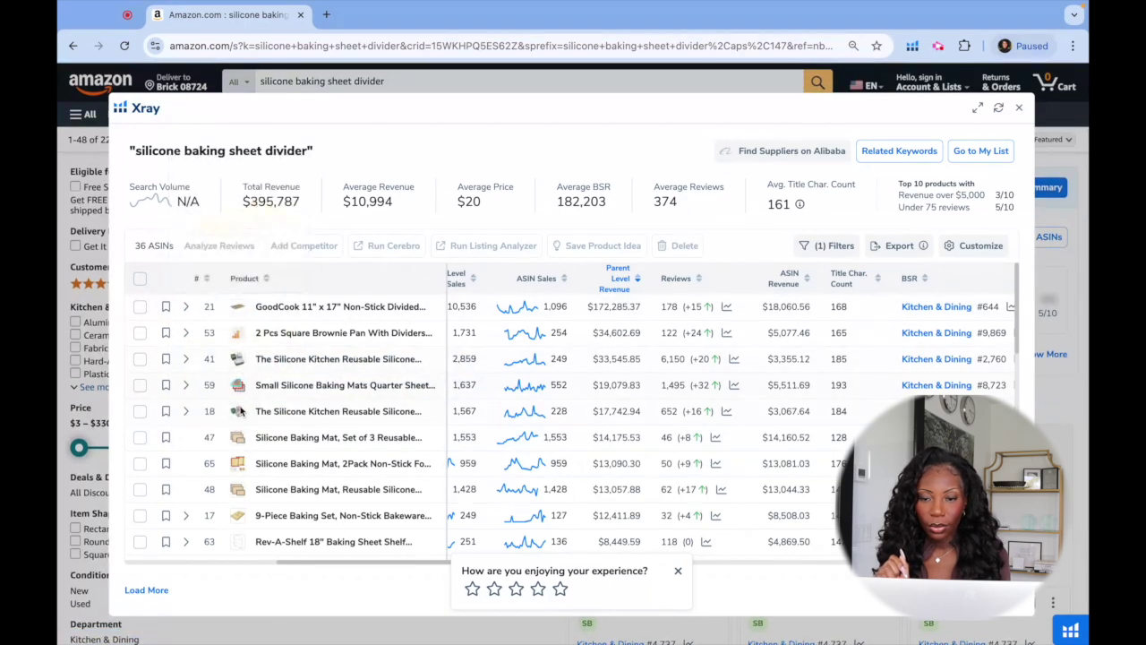
pyautogui.scroll(-1, 240, 409)
pyautogui.scroll(-2, 240, 409)
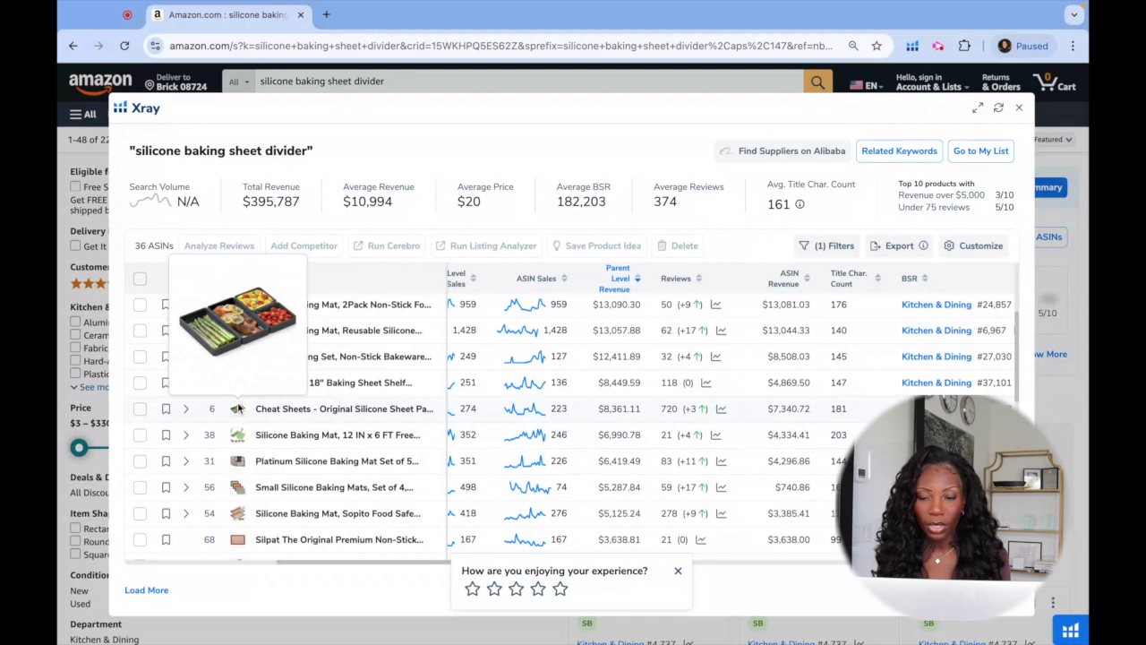
pyautogui.scroll(3, 261, 379)
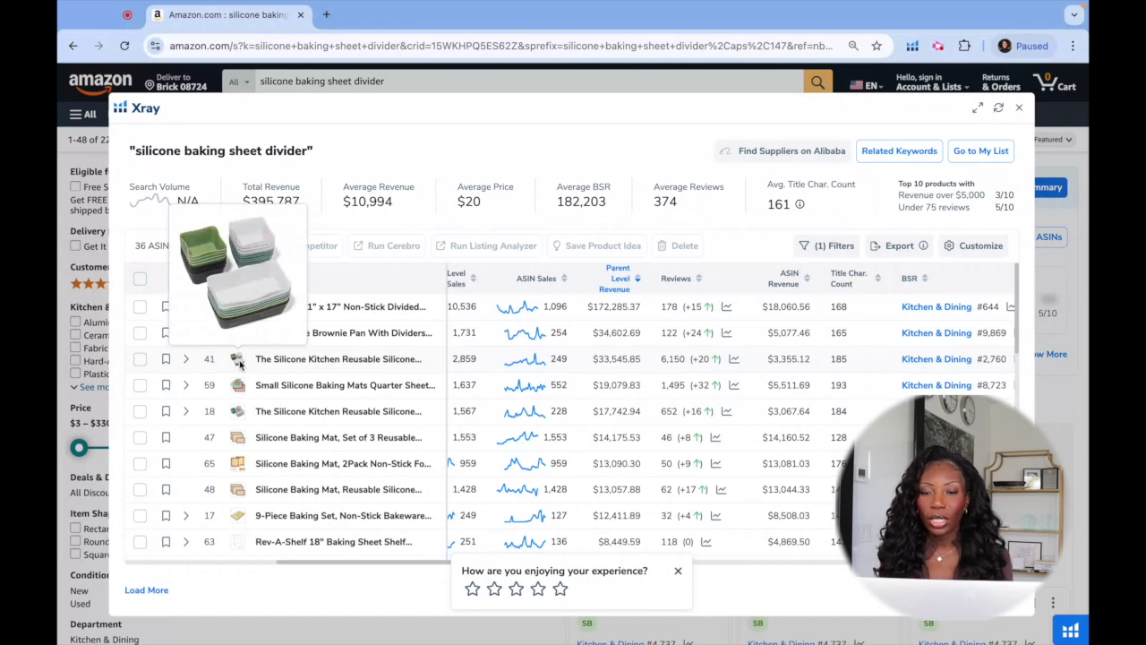
pyautogui.click(140, 358)
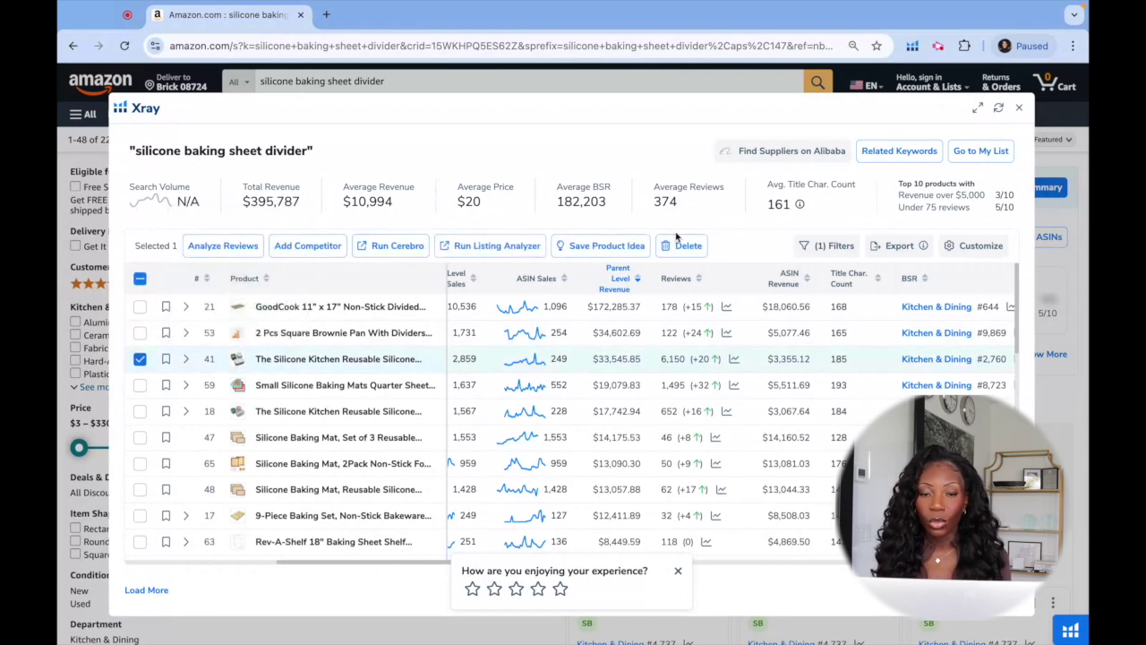
pyautogui.click(687, 246)
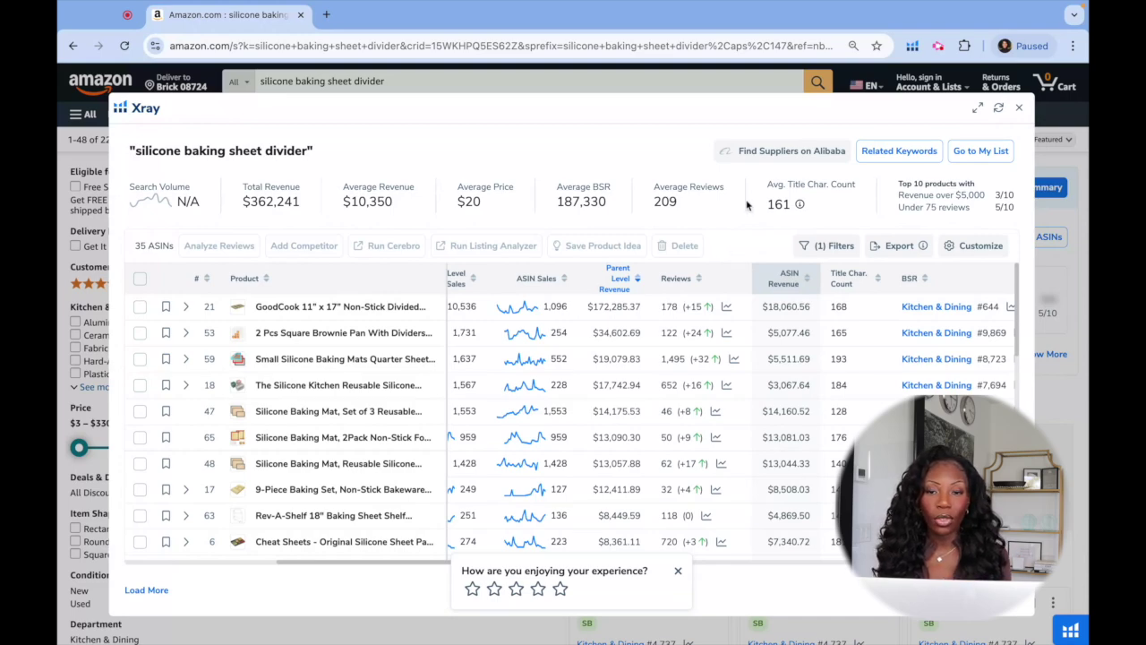
# Step: Open the Amazon home page in a new browser tab
pyautogui.click(328, 15)
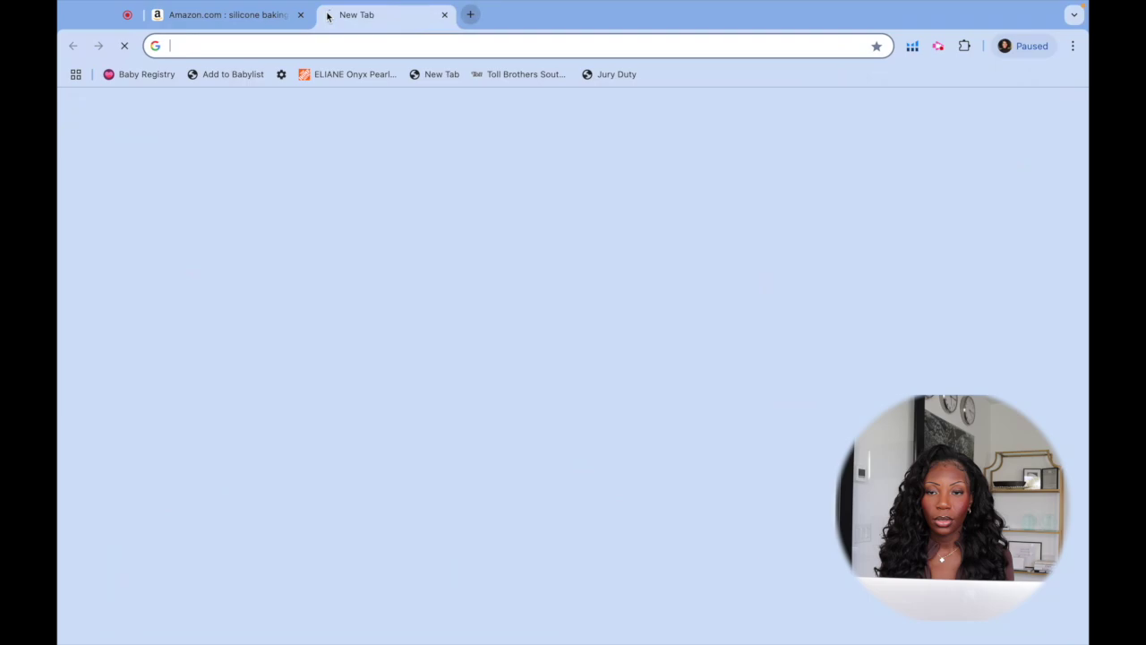
pyautogui.write('amazon')
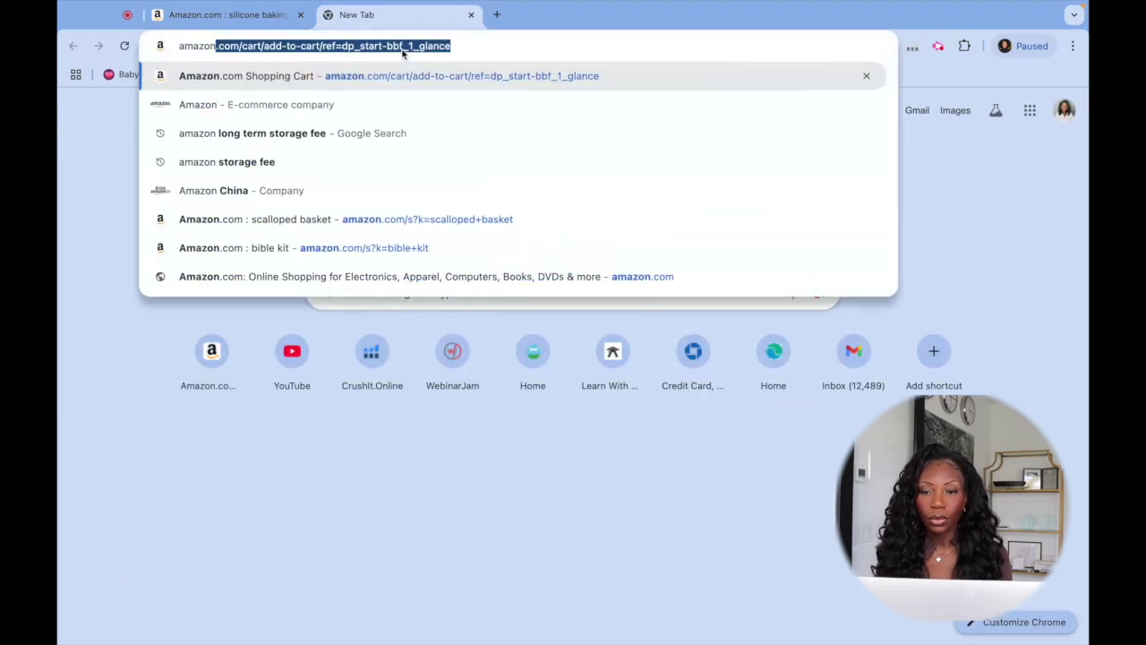
pyautogui.press('Return')
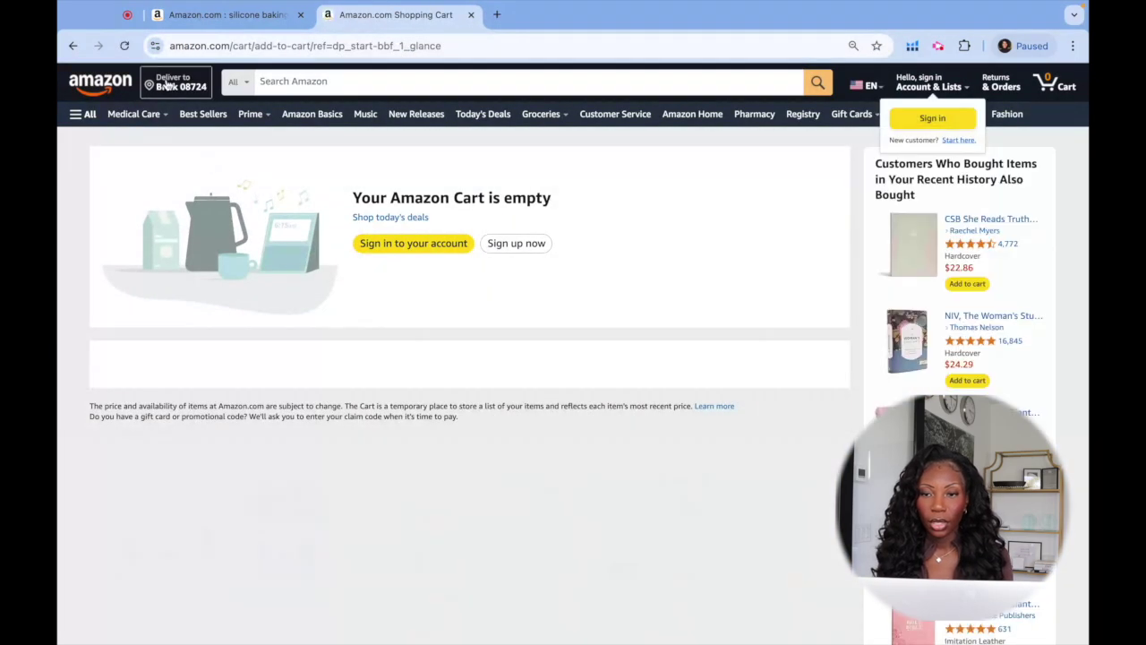
pyautogui.click(116, 90)
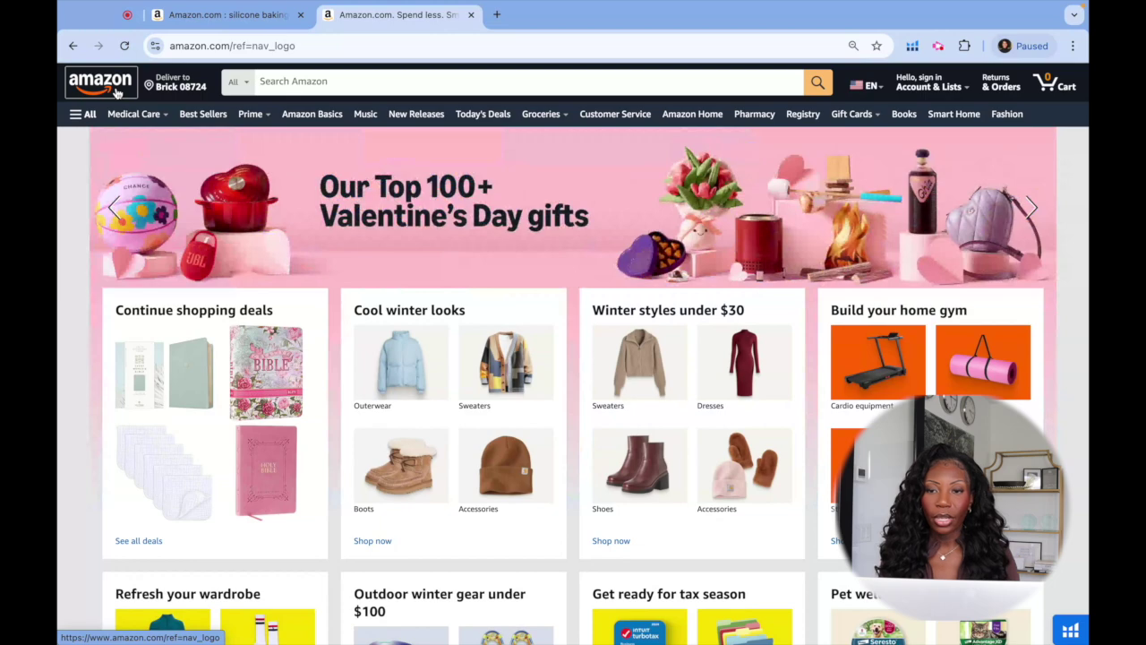
# Step: Search Amazon for "foldable ironing board" and look through the product listings
pyautogui.click(324, 81)
pyautogui.write('fol')
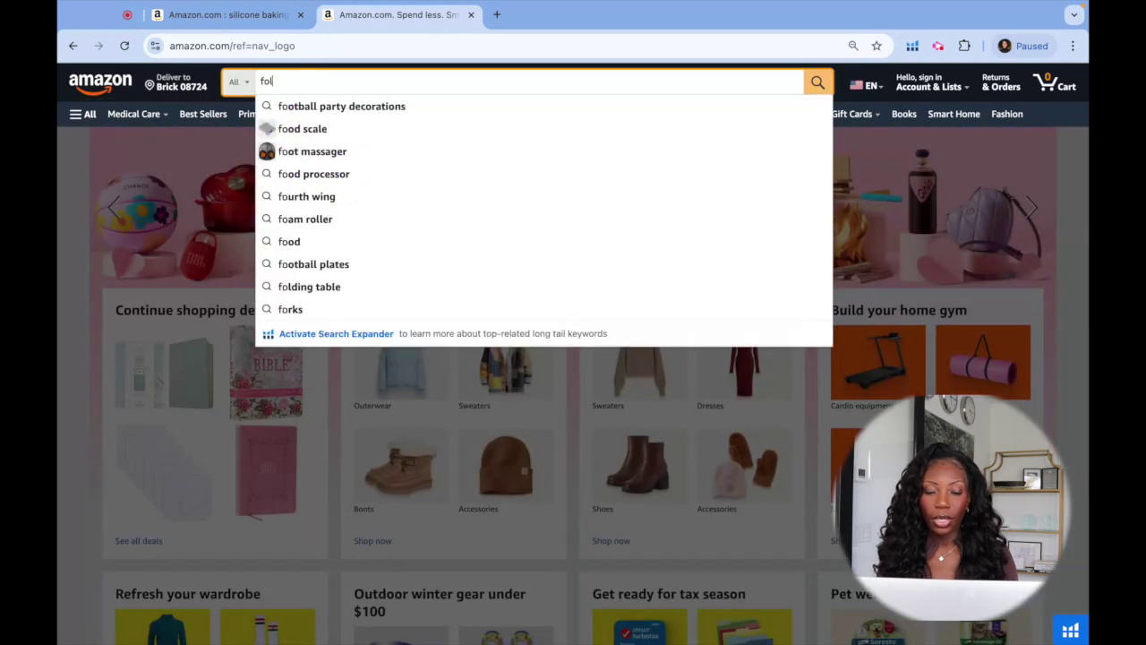
pyautogui.write('dable ironing')
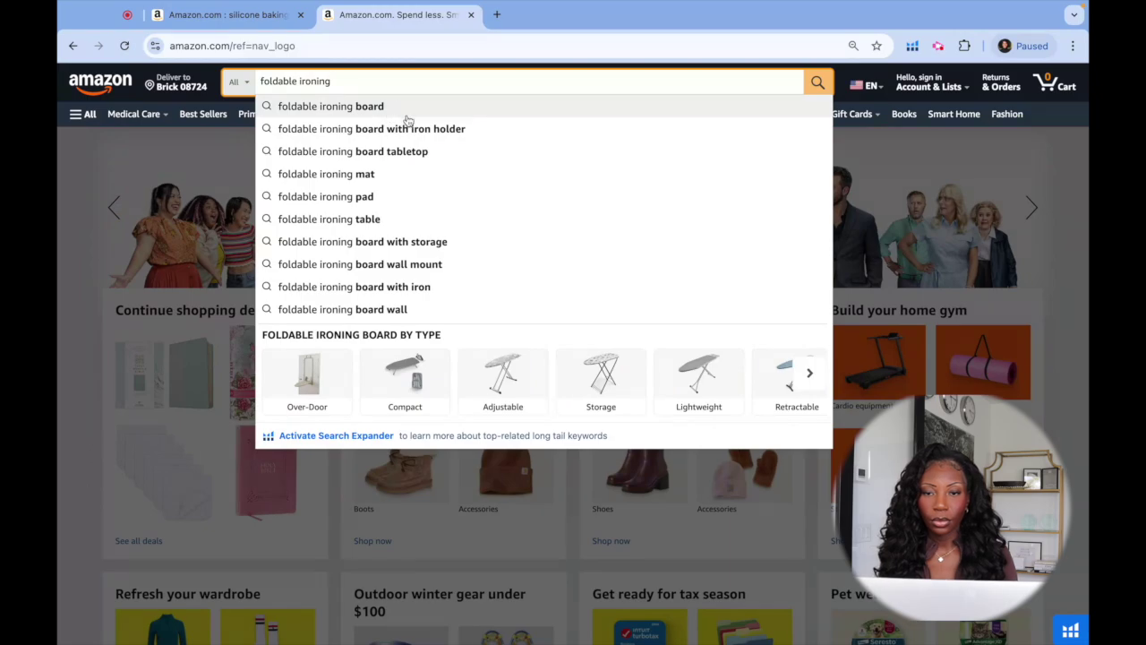
pyautogui.click(405, 109)
pyautogui.scroll(-2, 535, 258)
pyautogui.scroll(-3, 535, 258)
pyautogui.scroll(-2, 535, 258)
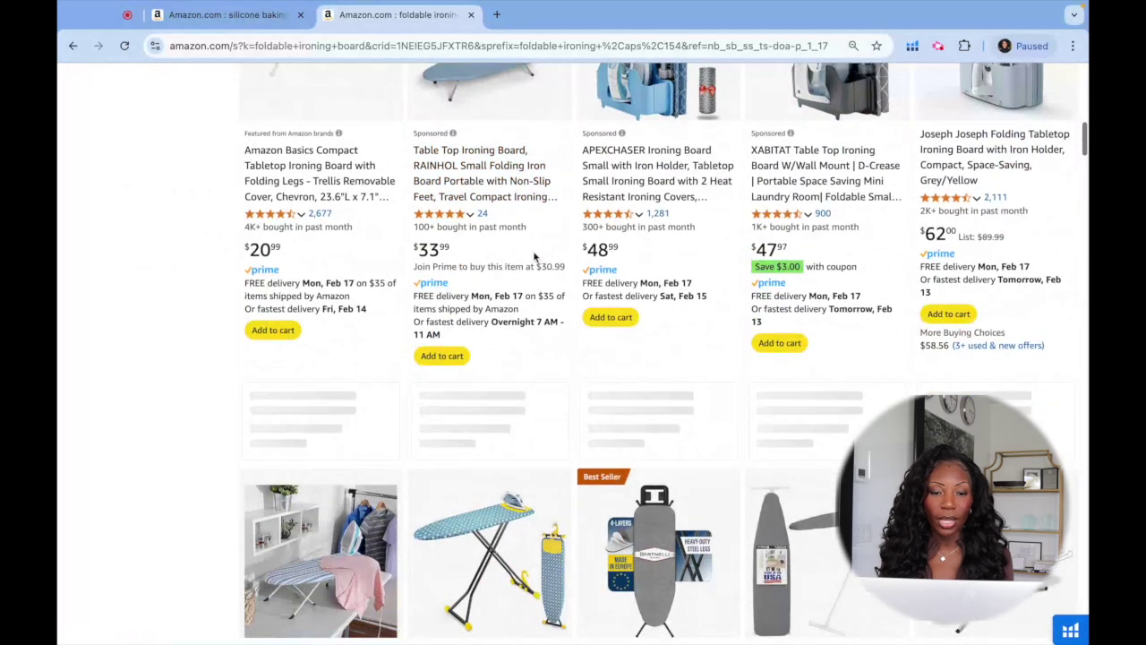
# Step: Look through the remaining foldable ironing board listings and run Xray product research on the search results
pyautogui.scroll(-5, 534, 258)
pyautogui.scroll(-4, 534, 258)
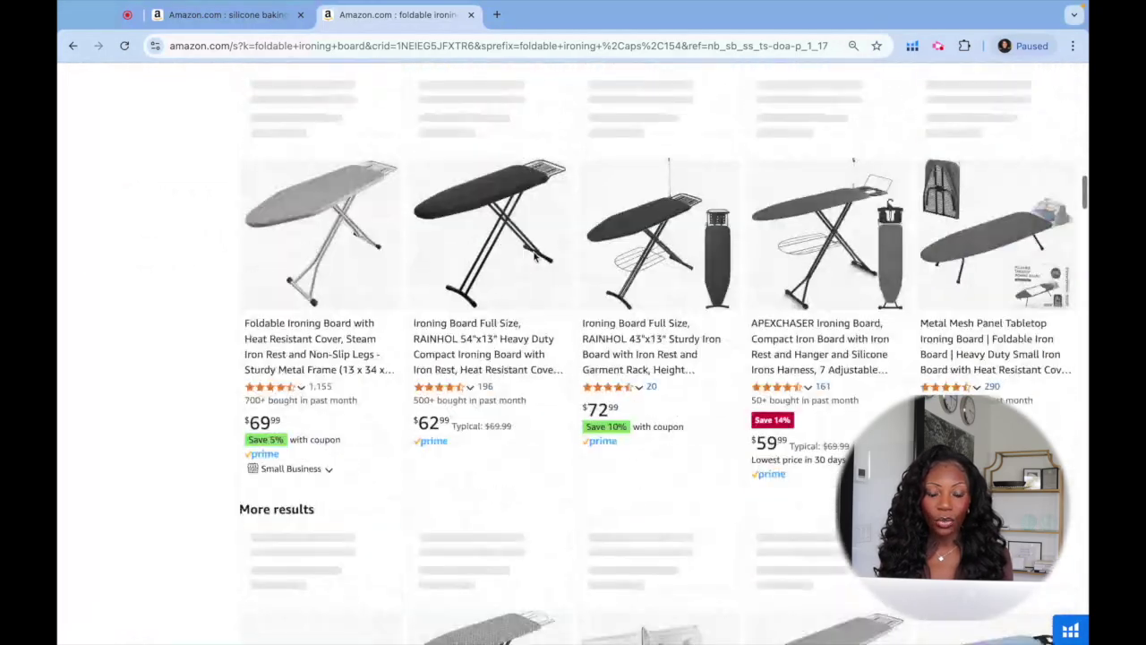
pyautogui.scroll(-4, 535, 257)
pyautogui.scroll(10, 535, 254)
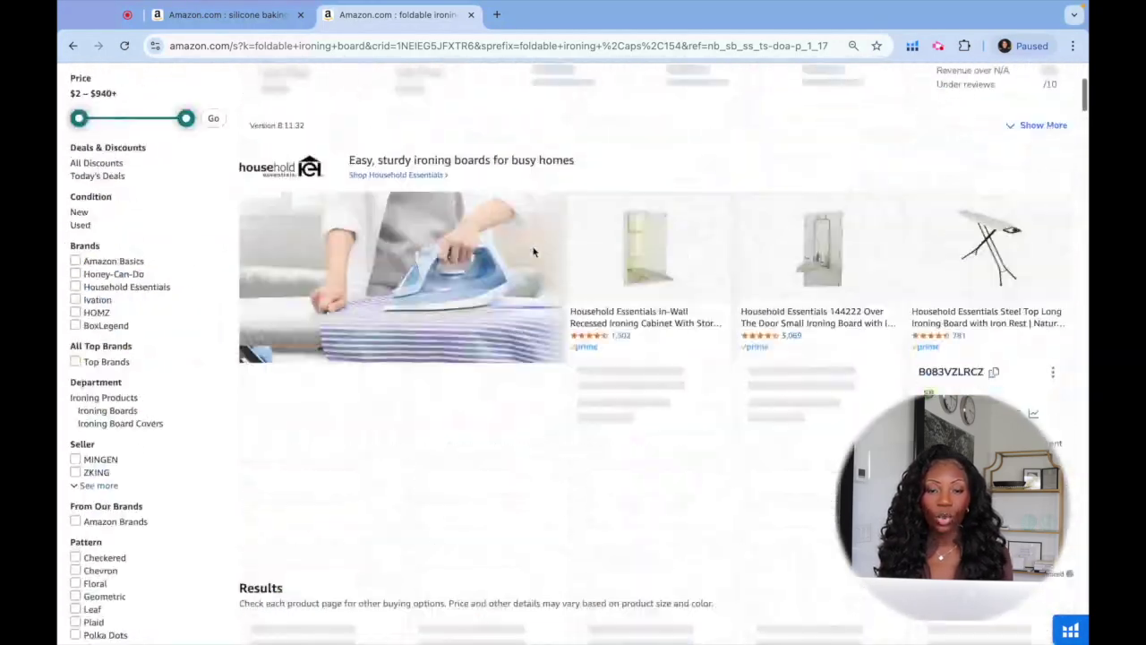
pyautogui.scroll(3, 535, 253)
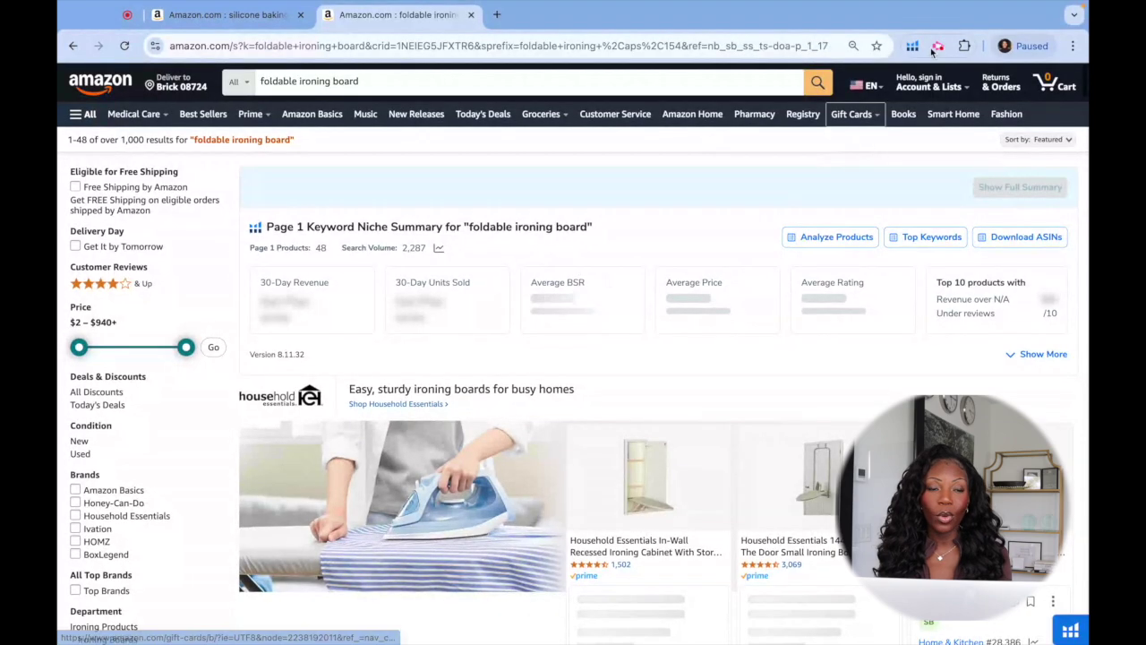
pyautogui.click(912, 46)
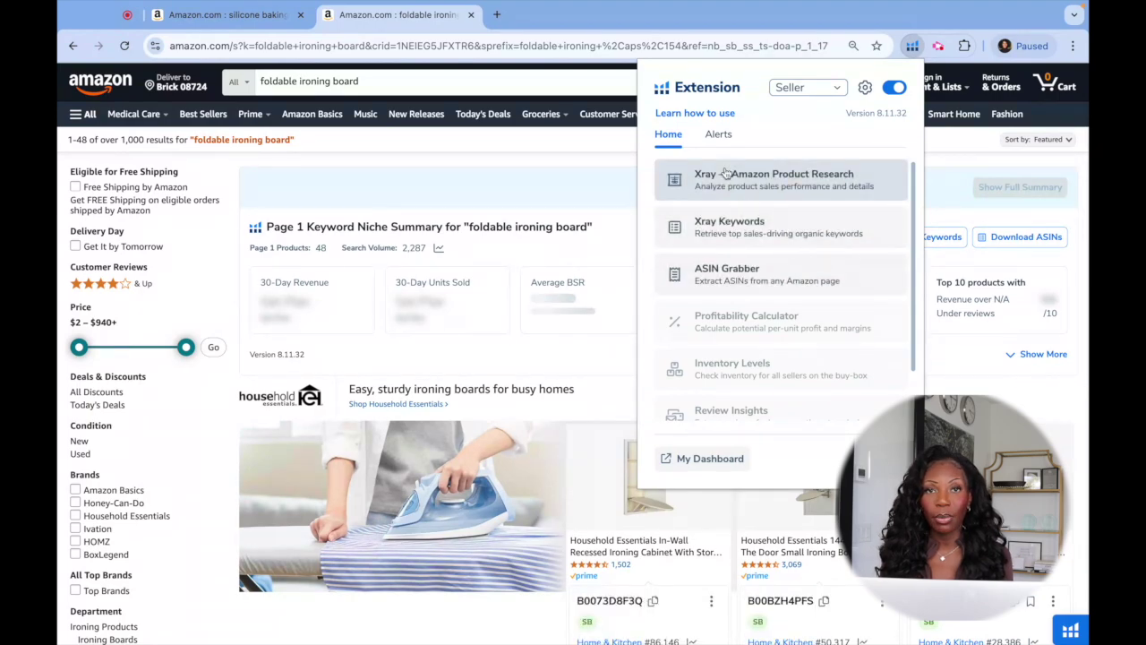
pyautogui.click(728, 175)
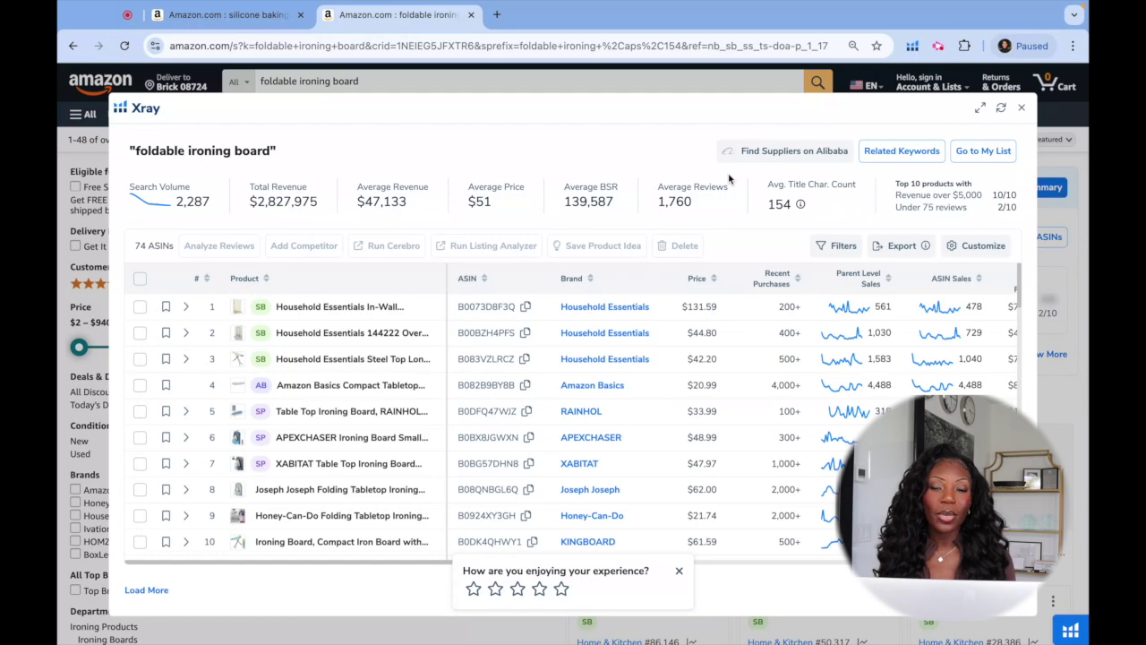
# Step: Filter the Xray results for foldable ironing boards to hide sponsored products
pyautogui.click(840, 246)
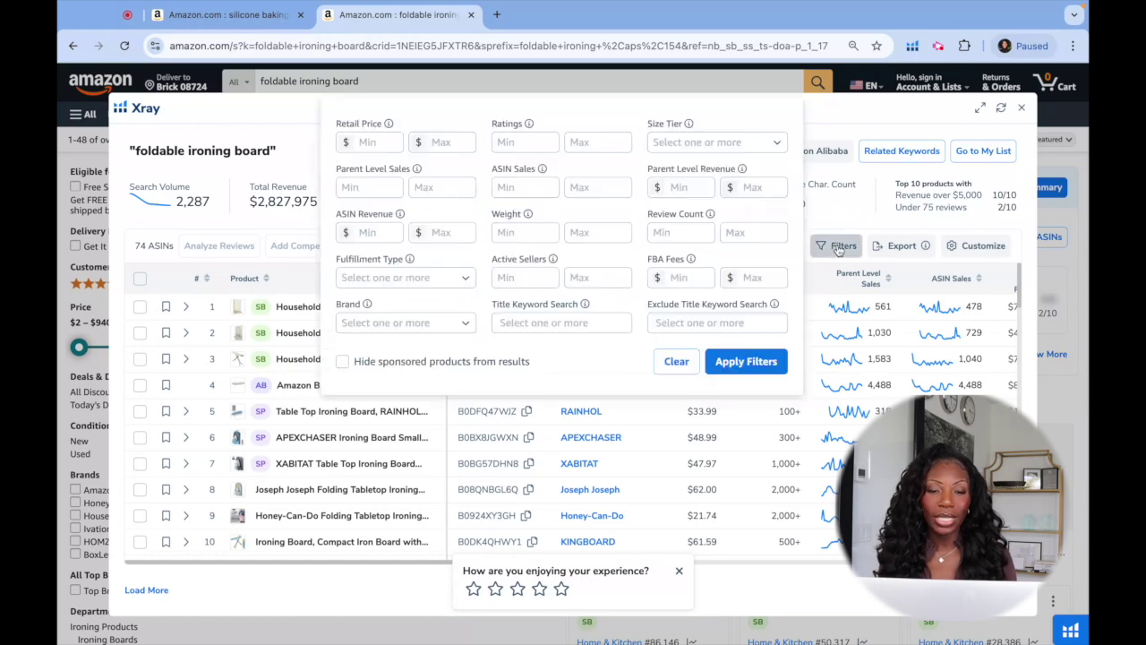
pyautogui.click(471, 366)
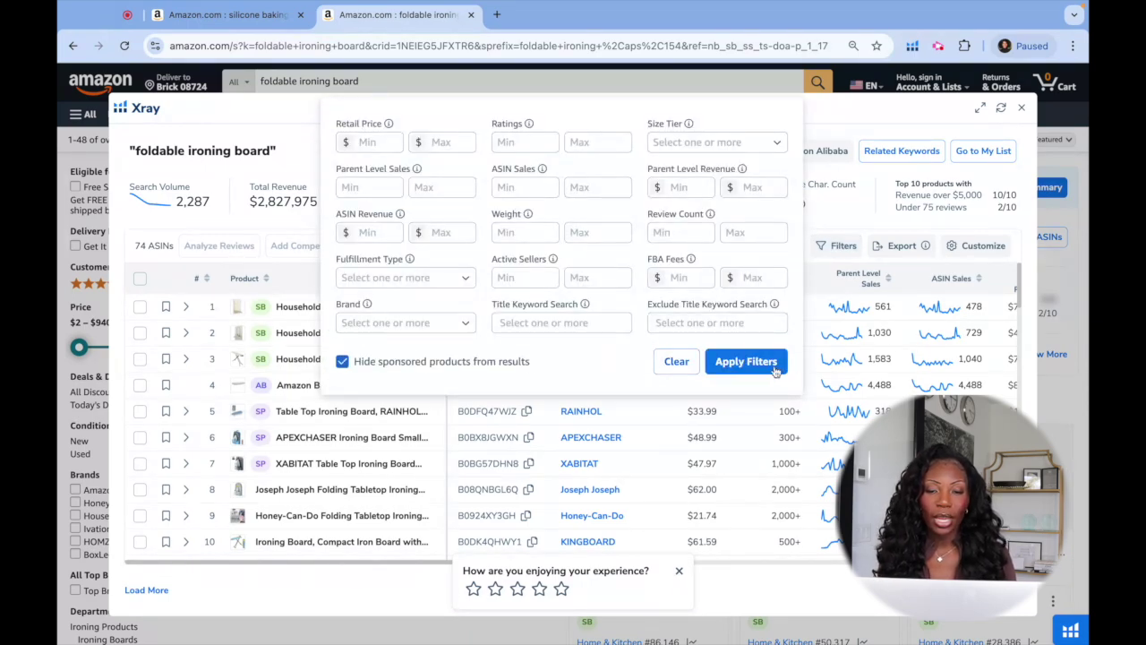
pyautogui.click(772, 368)
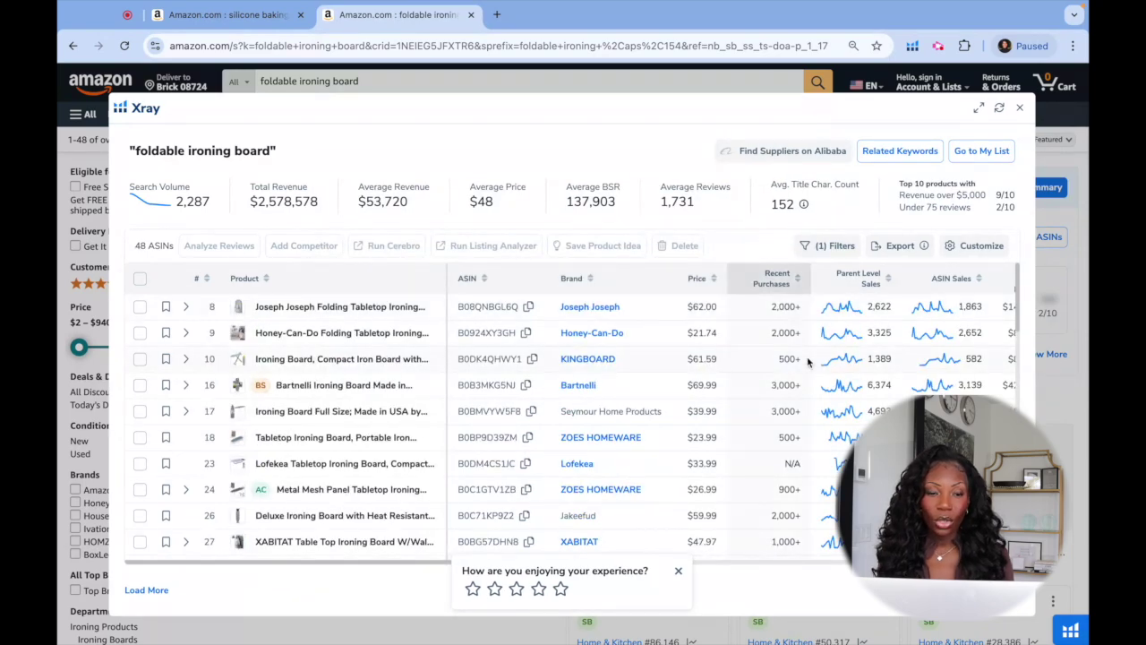
# Step: Check the products' parent-level revenue and reviews, and remove the best-seller Bartnelli Ironing Board Made in Europe from the Xray results
pyautogui.hscroll(4, 808, 361)
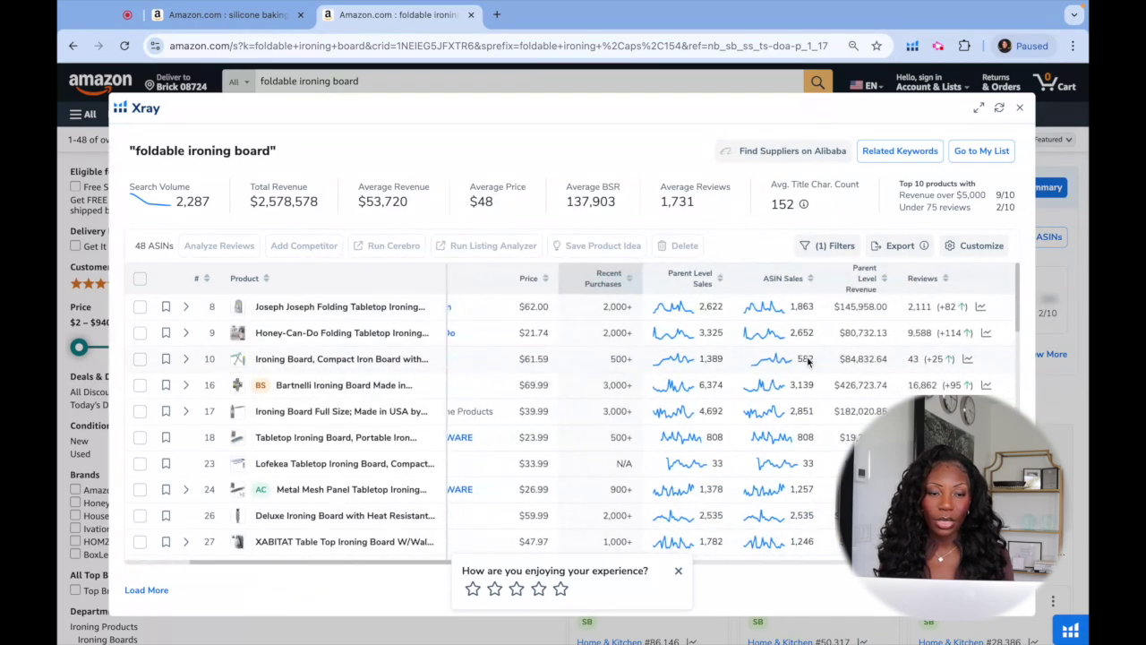
pyautogui.hscroll(5, 808, 361)
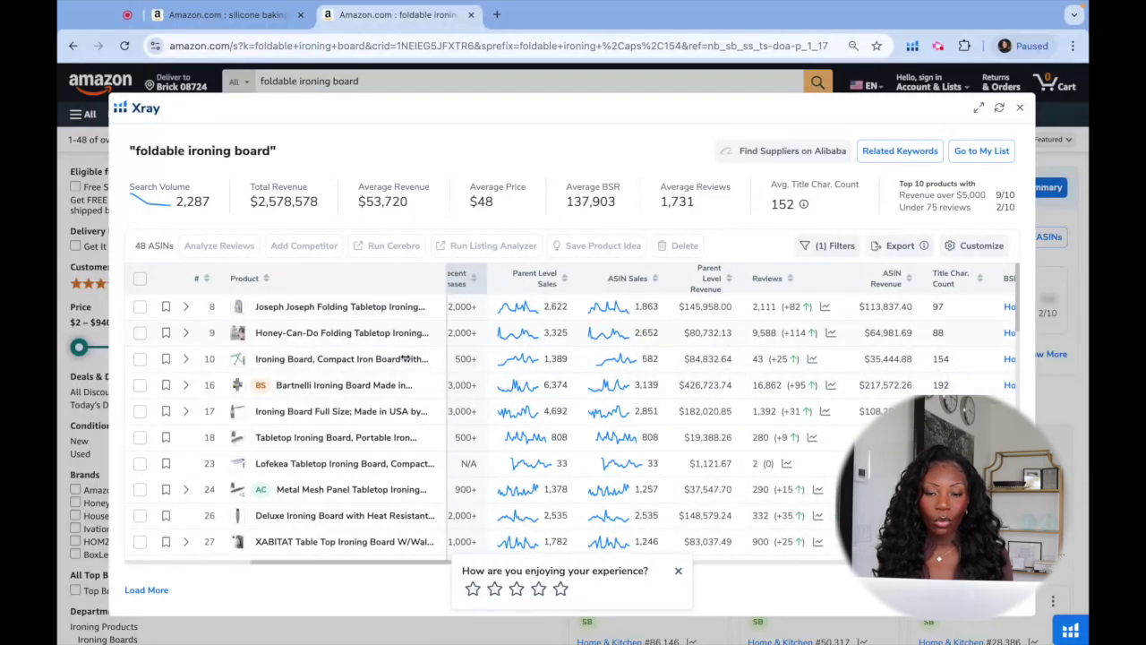
pyautogui.moveTo(237, 387)
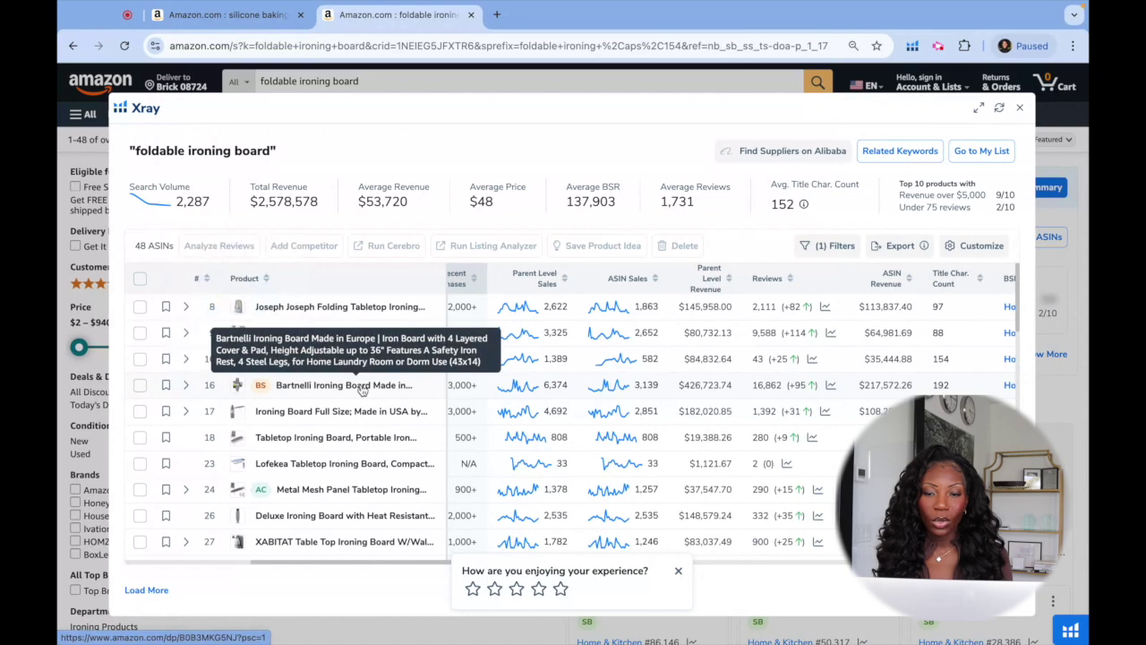
pyautogui.click(139, 385)
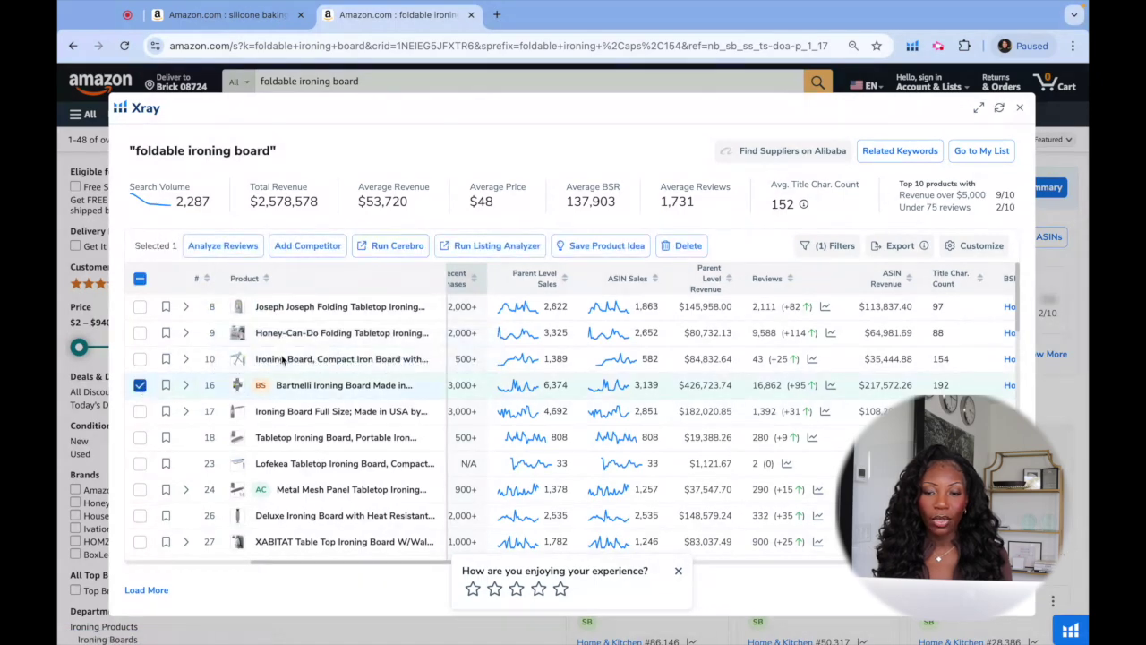
pyautogui.click(674, 247)
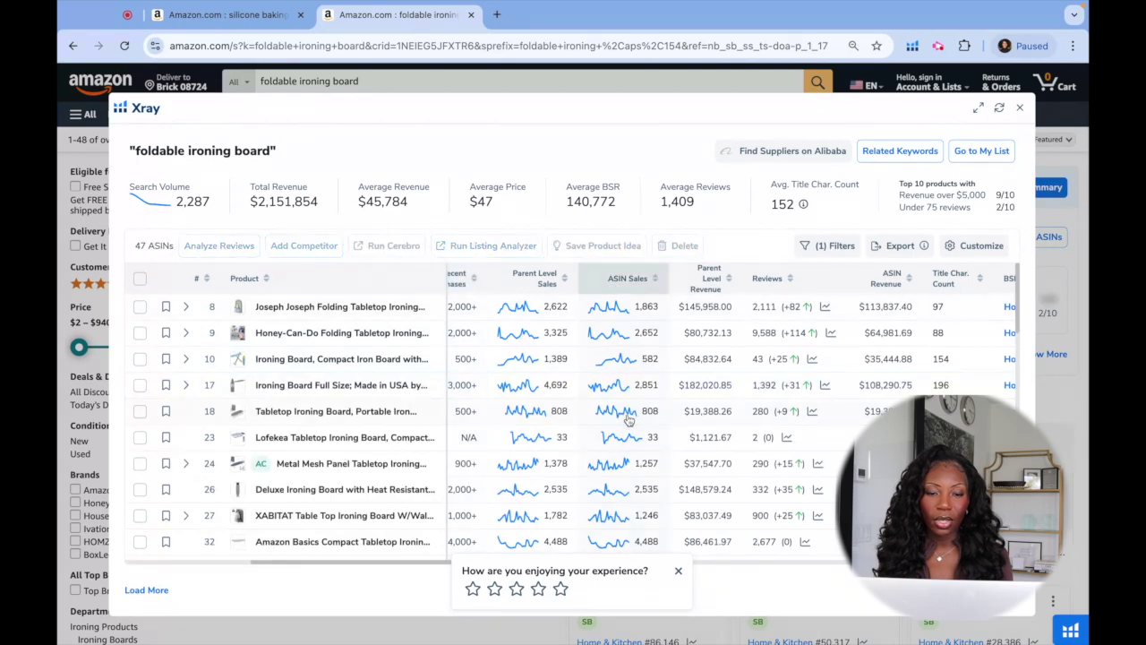
# Step: Compare the ironing boards' product images and remove the Honey-Can-Do Folding Tabletop Ironing Board from the Xray results
pyautogui.scroll(-3, 667, 433)
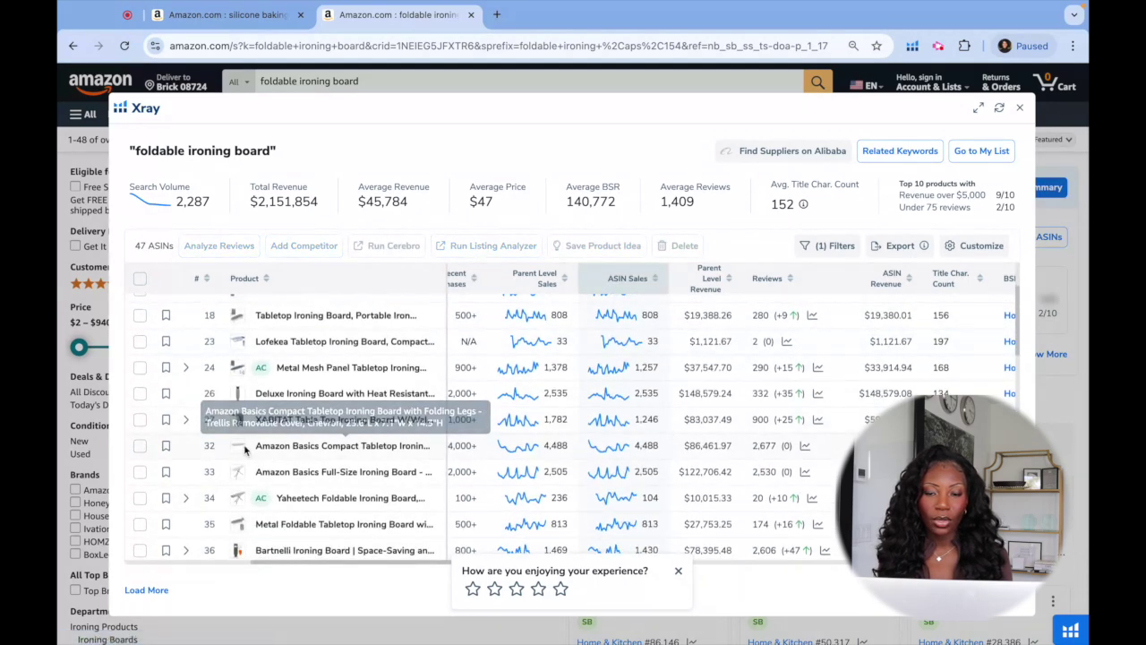
pyautogui.scroll(3, 438, 389)
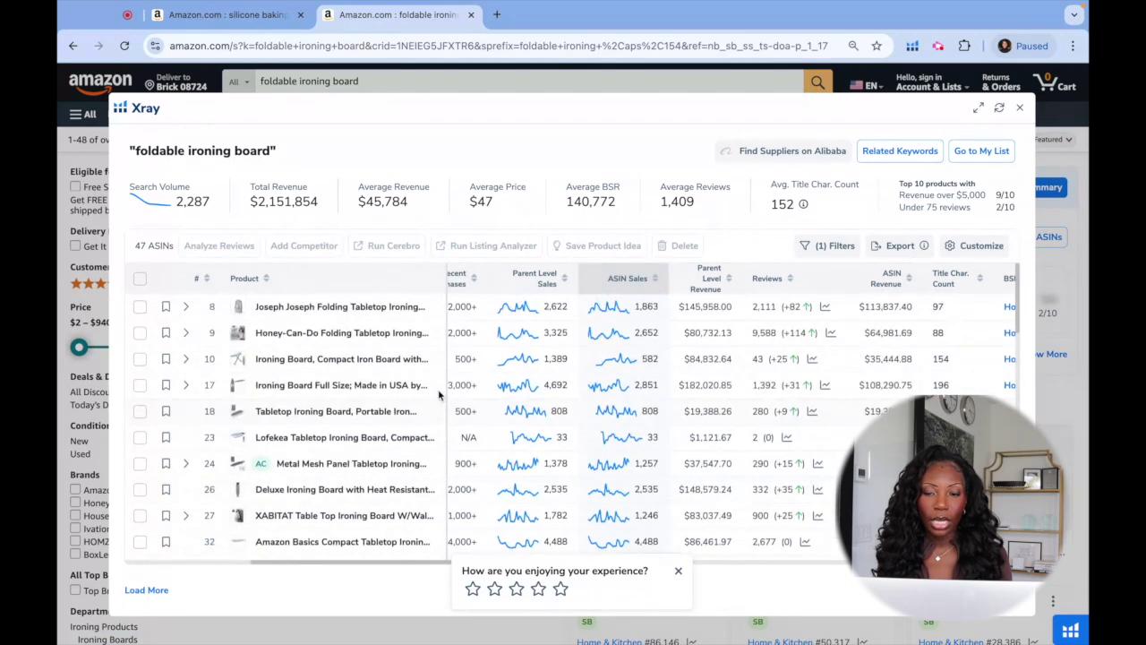
pyautogui.moveTo(239, 307)
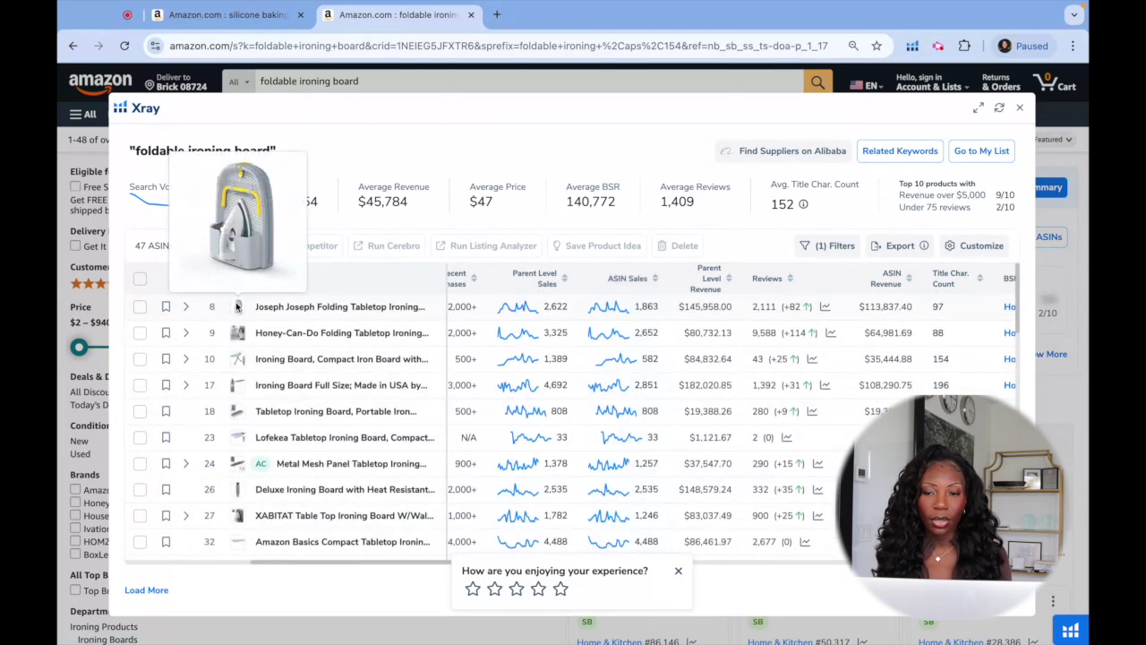
pyautogui.moveTo(240, 334)
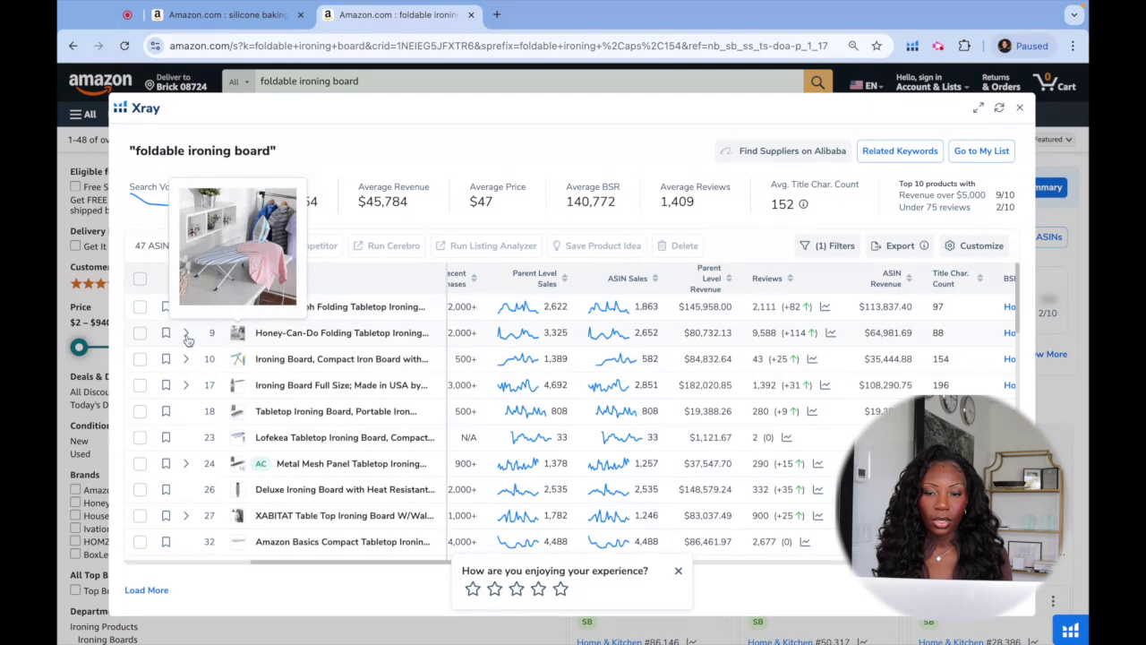
pyautogui.click(139, 332)
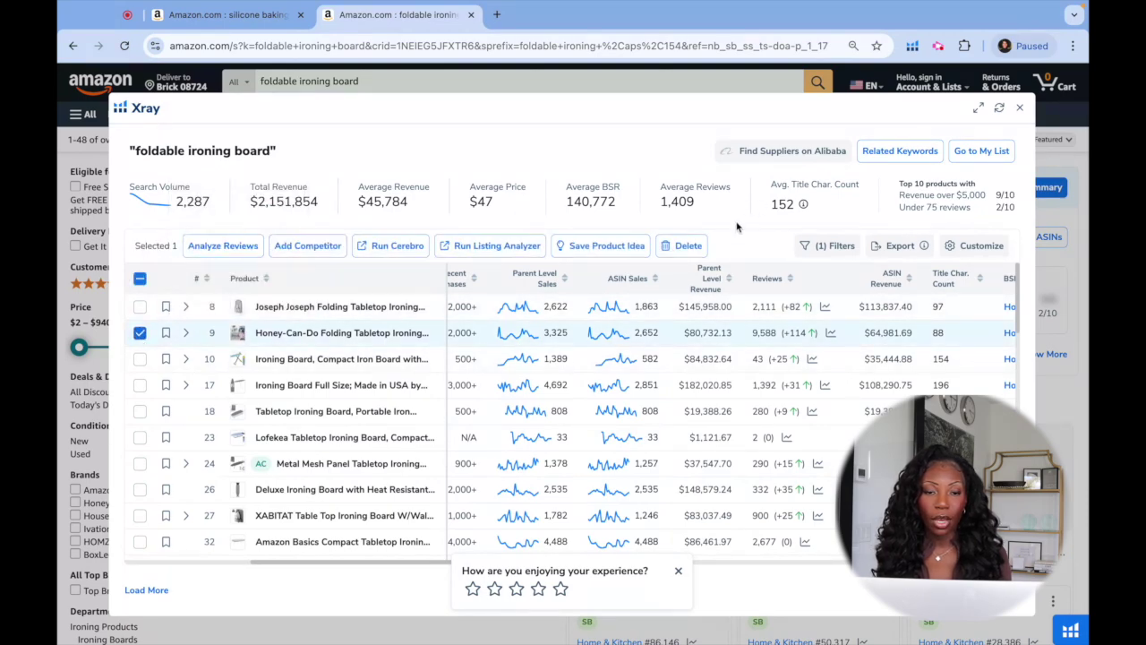
pyautogui.click(689, 251)
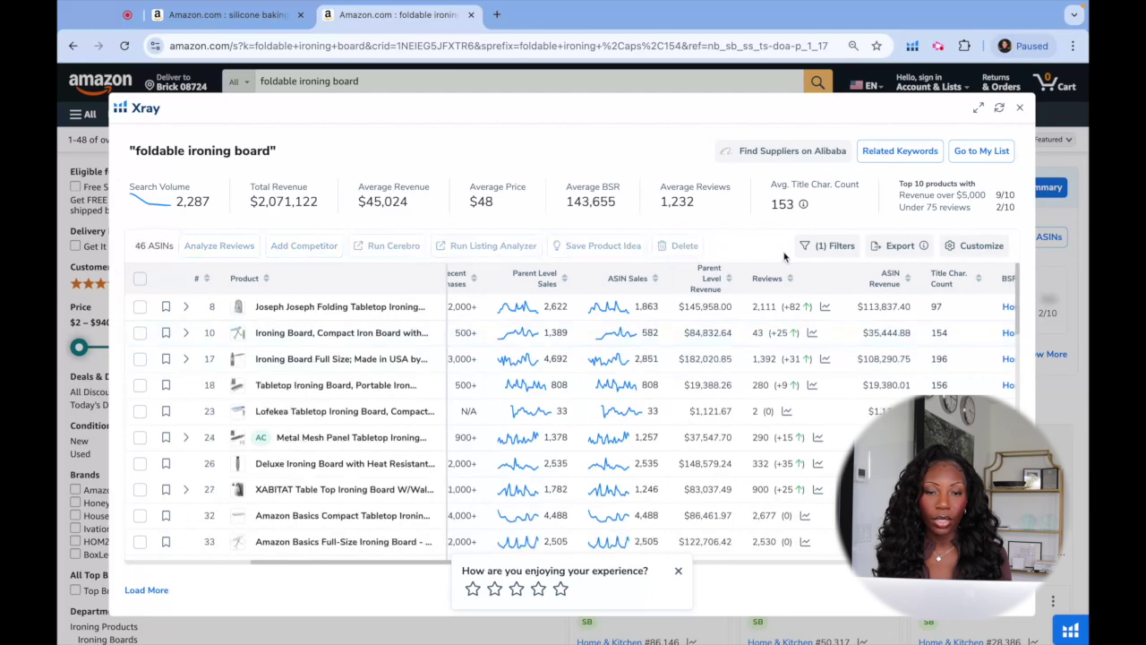
# Step: Examine the sales, parent-level revenue and reviews of the remaining foldable ironing boards
pyautogui.scroll(-5, 560, 411)
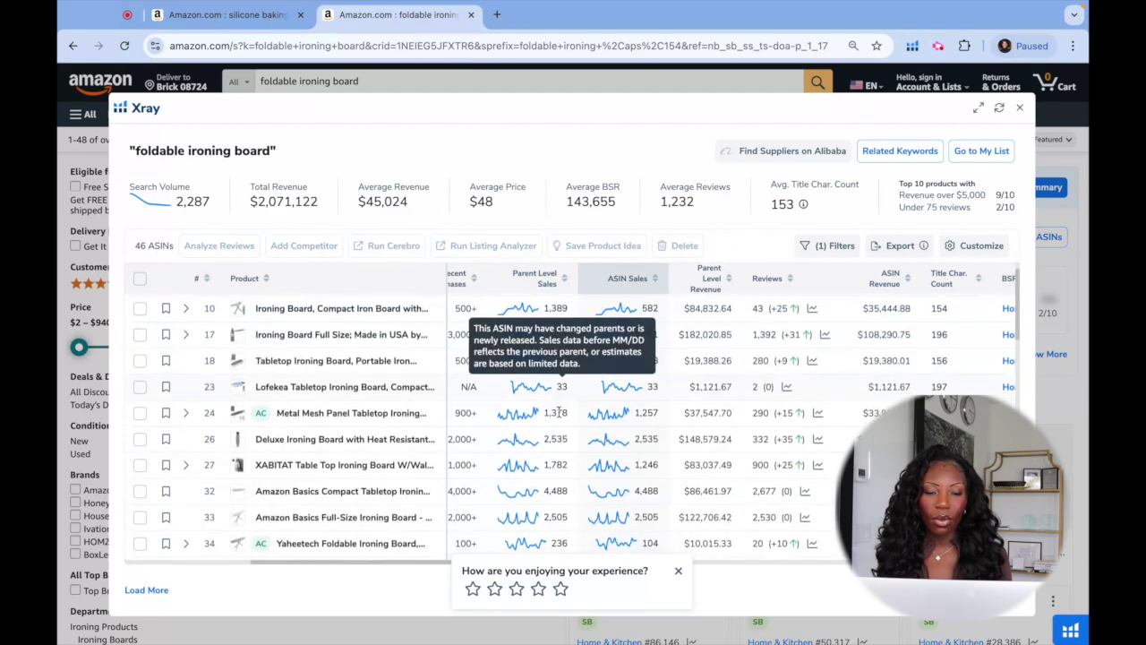
pyautogui.scroll(-3, 338, 491)
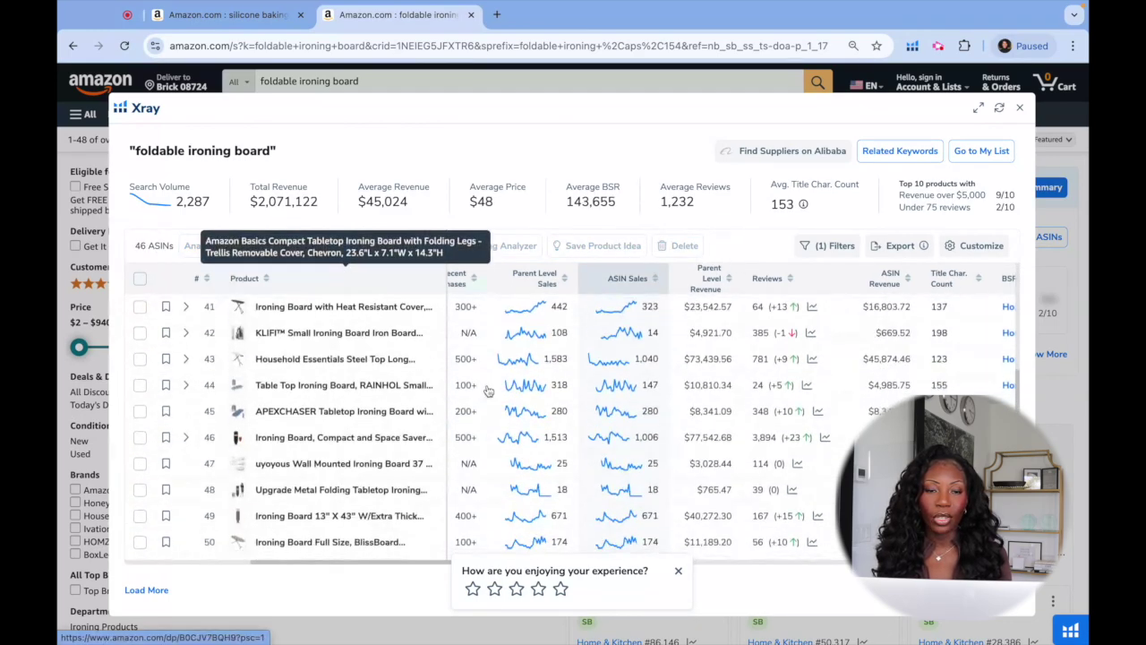
pyautogui.scroll(10, 465, 381)
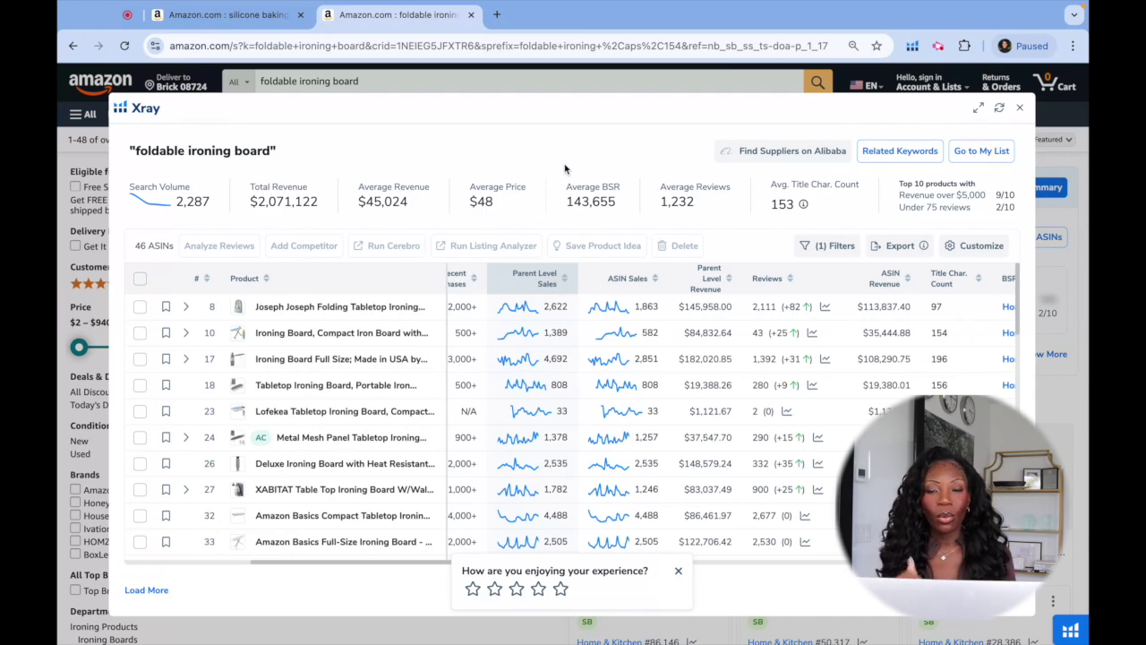
# Step: Open the Amazon home page in a new browser tab
pyautogui.click(496, 14)
pyautogui.write('amazon')
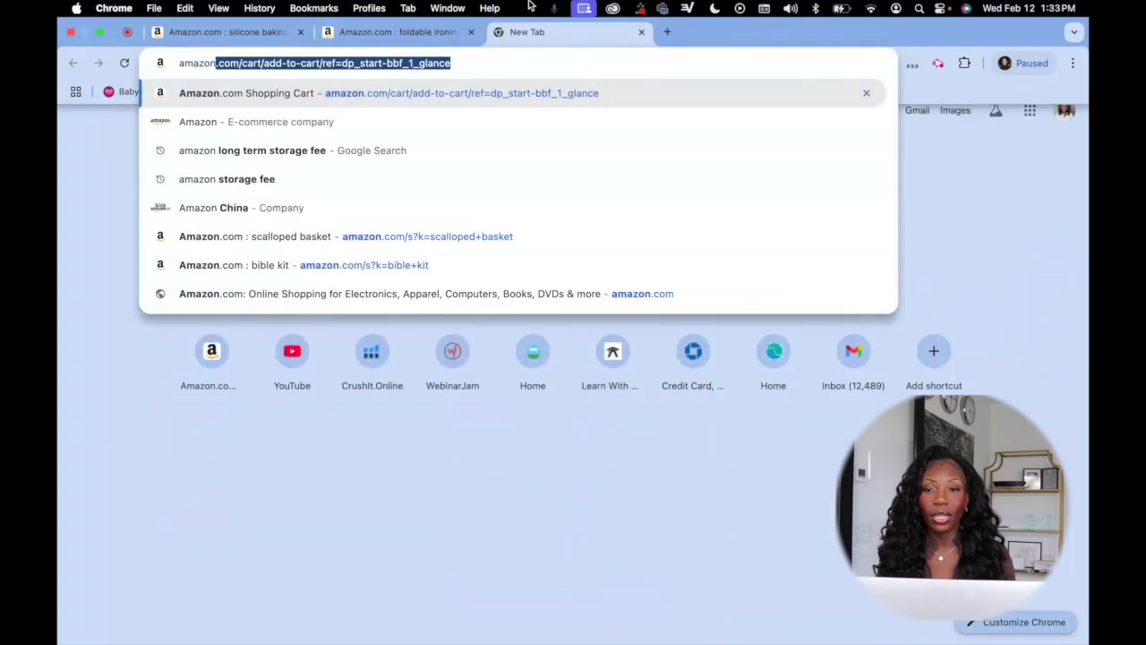
pyautogui.press('Return')
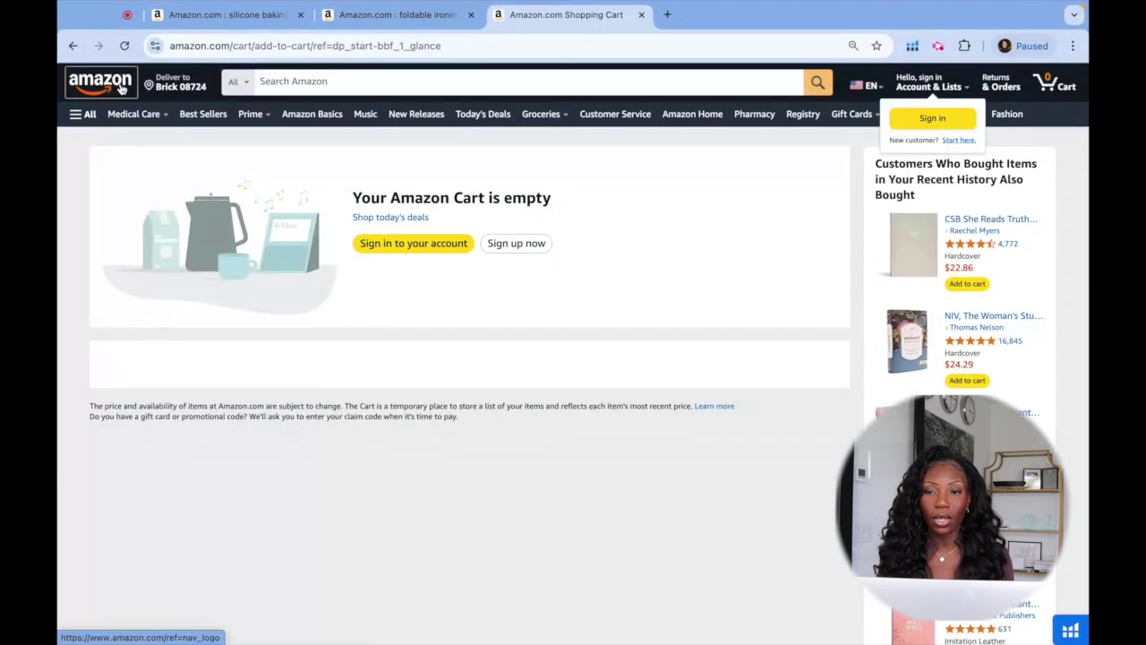
pyautogui.click(100, 85)
# Step: Search Amazon for "cutting board scissors"
pyautogui.click(358, 81)
pyautogui.write('cutting')
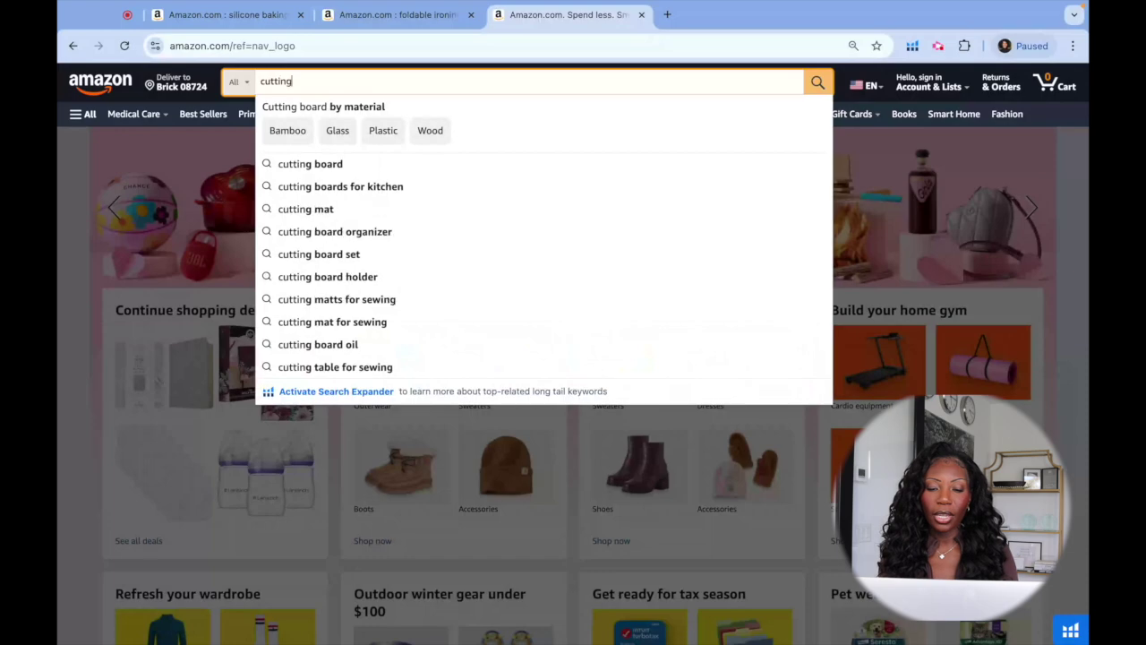
pyautogui.write(' board scissos')
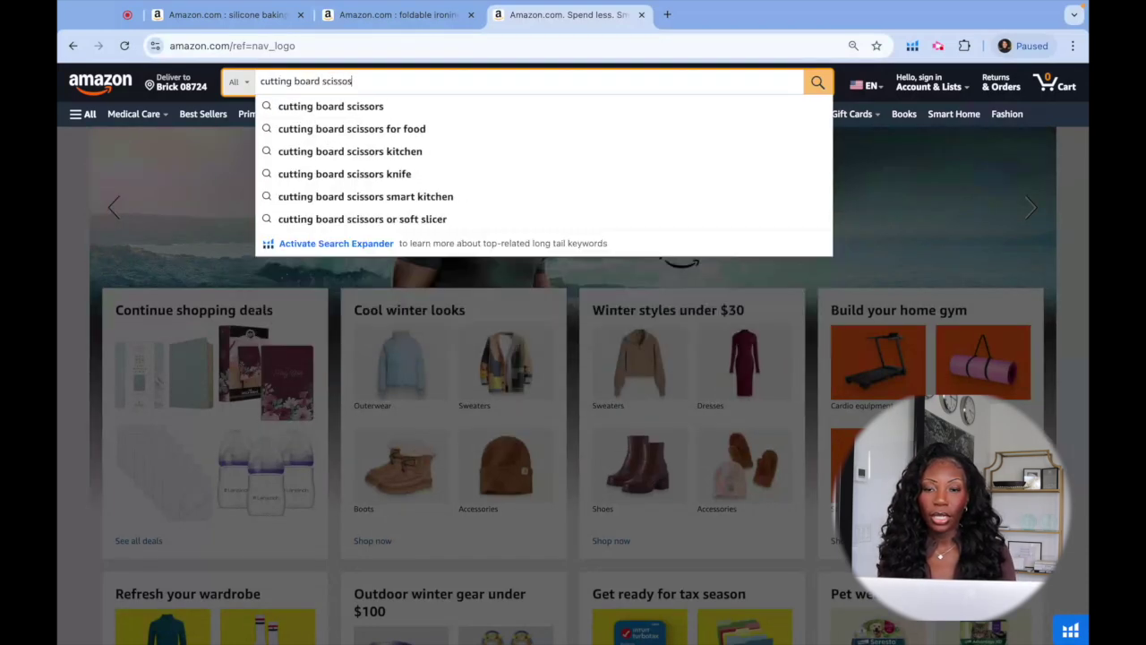
pyautogui.press('Return')
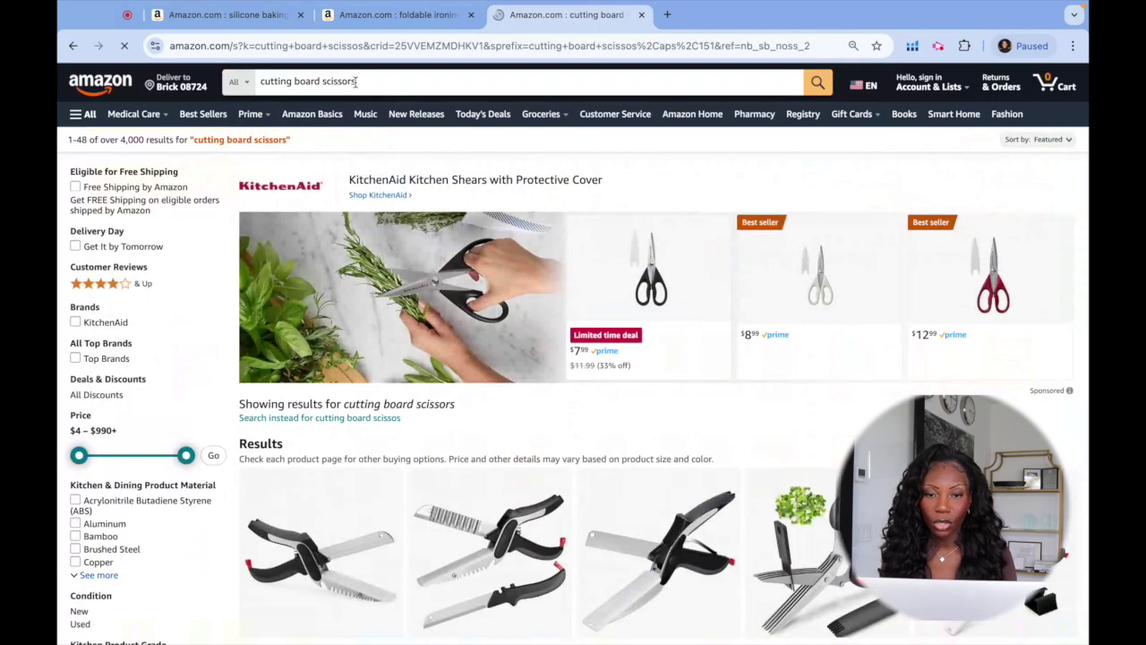
pyautogui.click(356, 80)
pyautogui.click(896, 181)
# Step: Look through the cutting board scissors listings and run Xray product research on the search results
pyautogui.scroll(-10, 863, 194)
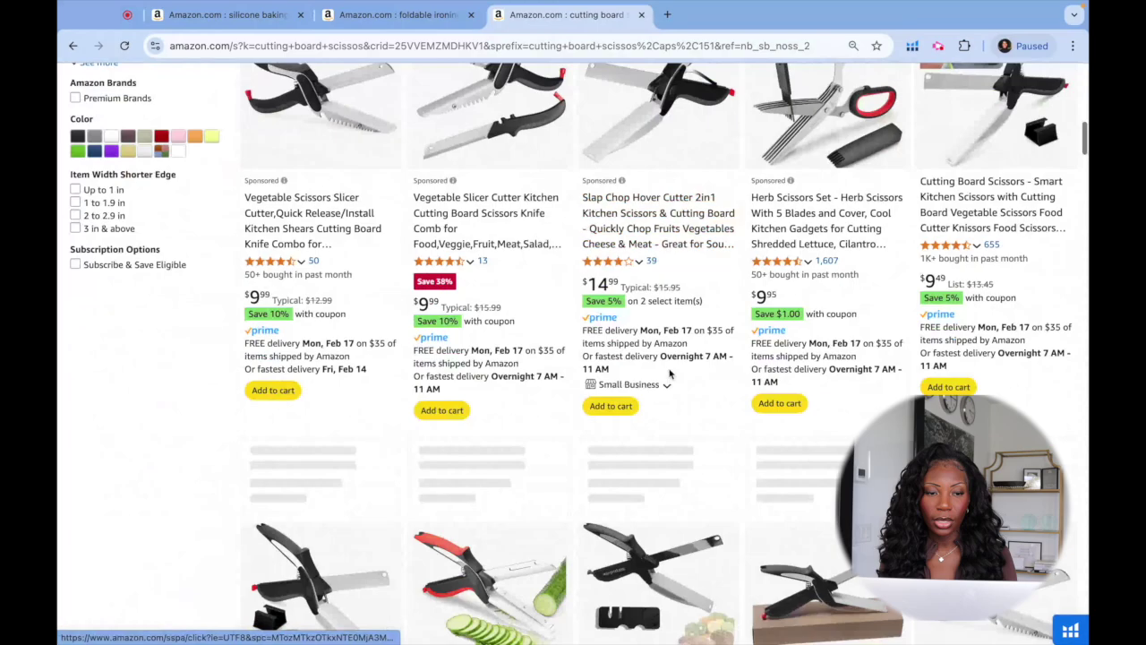
pyautogui.scroll(-3, 670, 374)
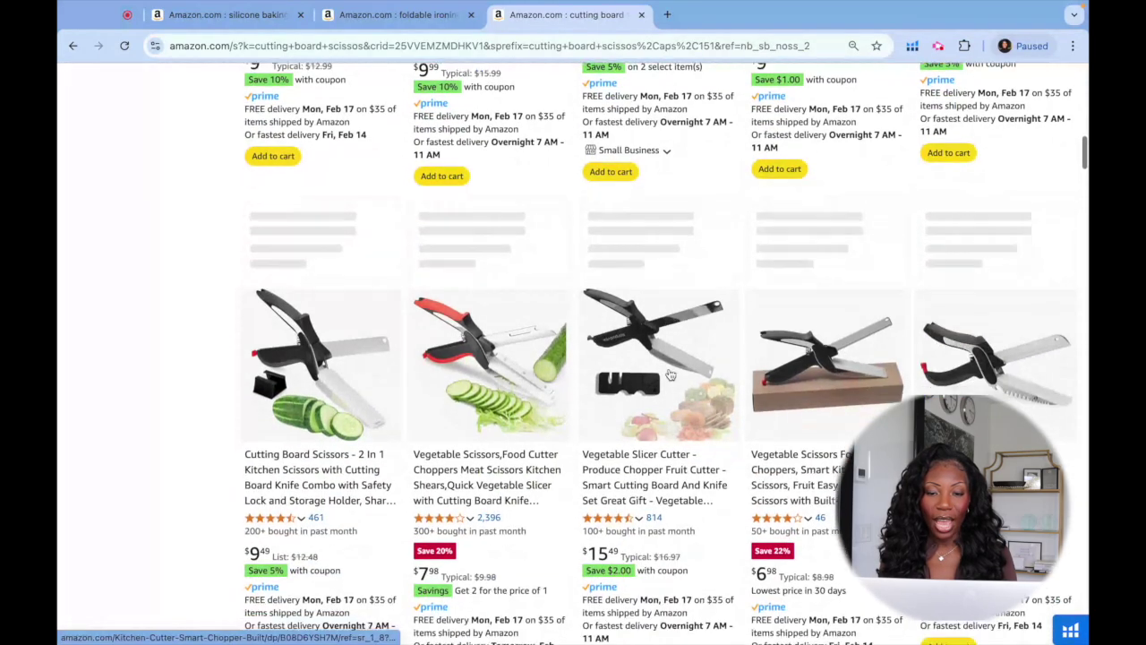
pyautogui.scroll(-8, 669, 374)
pyautogui.scroll(-5, 670, 374)
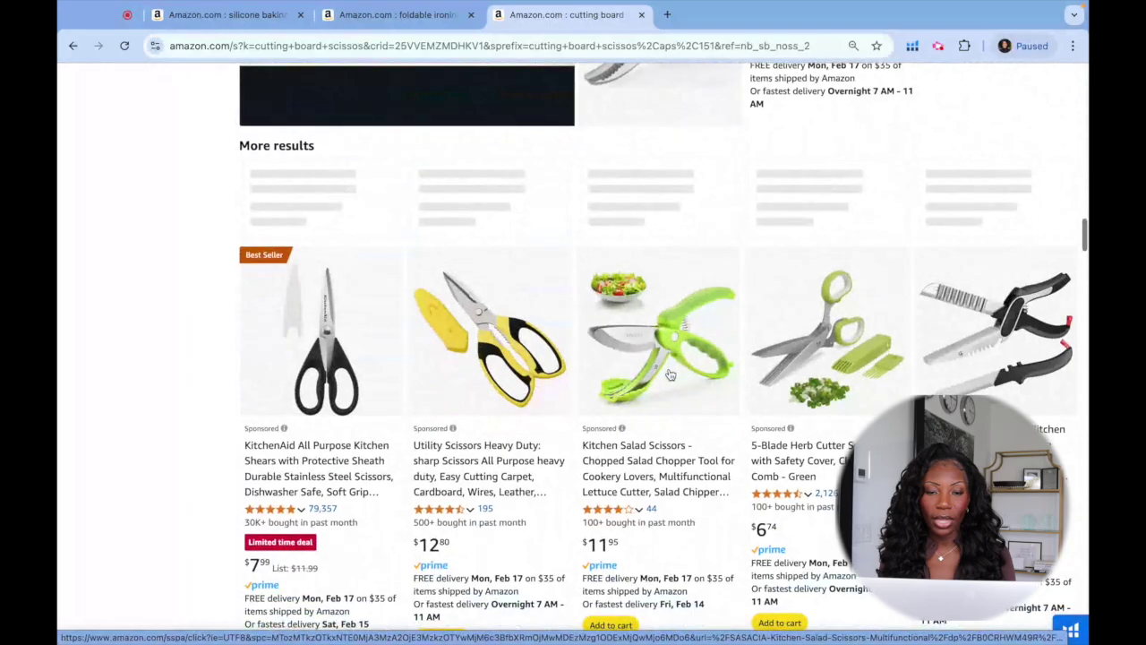
pyautogui.scroll(-5, 670, 374)
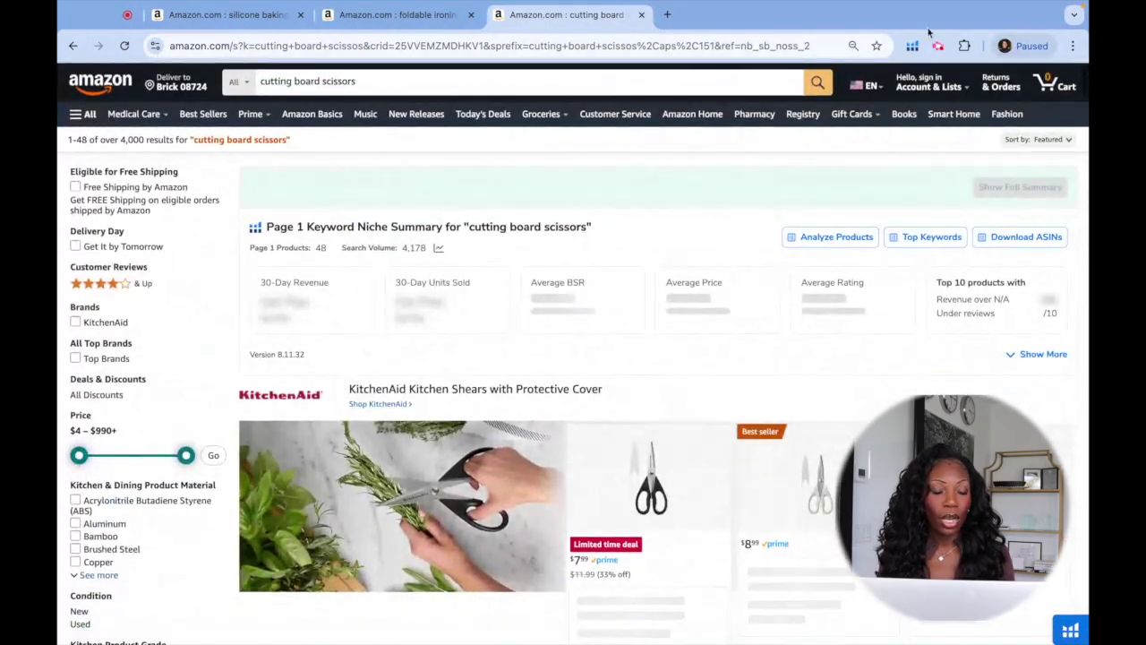
pyautogui.click(911, 45)
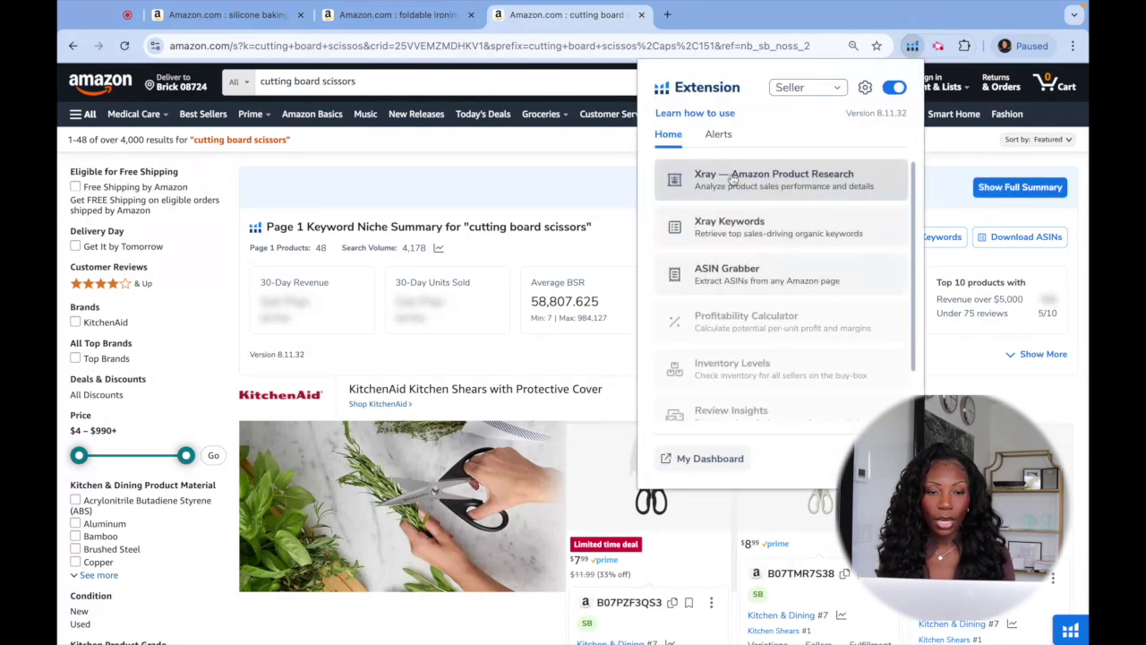
pyautogui.click(732, 179)
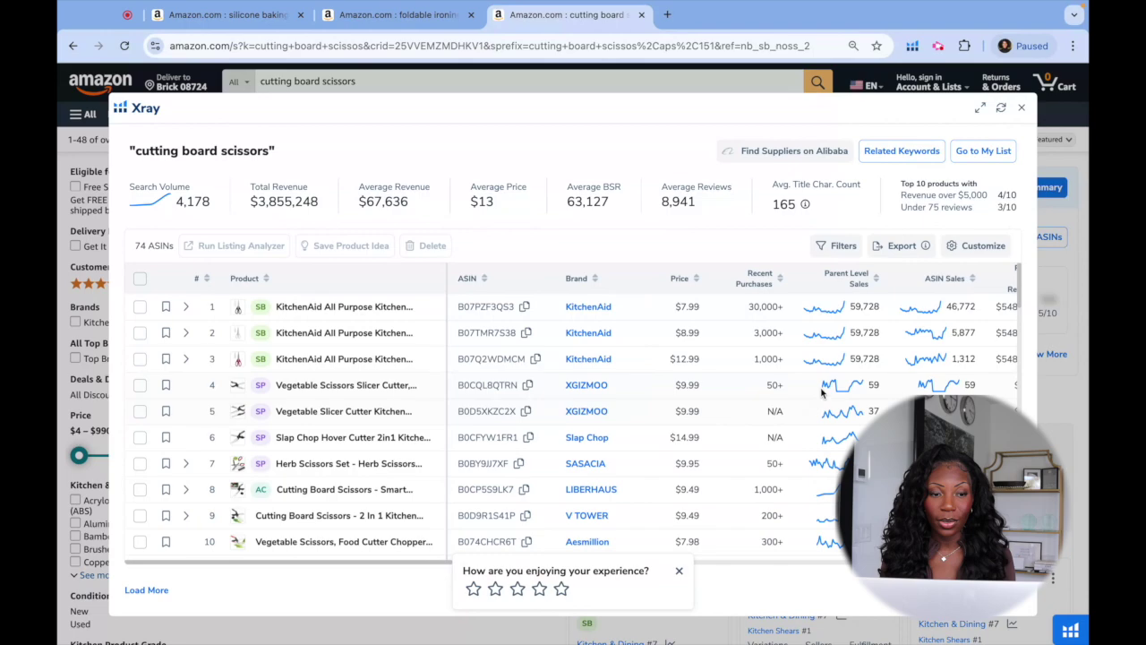
# Step: Filter the Xray results for cutting board scissors to hide sponsored products
pyautogui.hscroll(3, 823, 392)
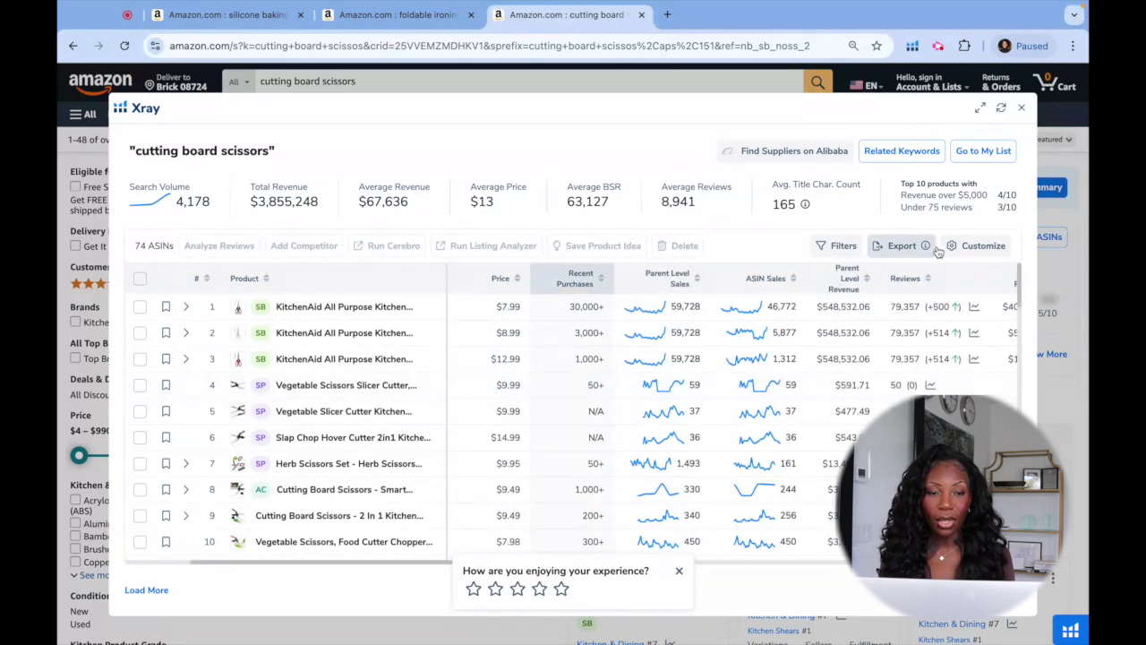
pyautogui.click(839, 245)
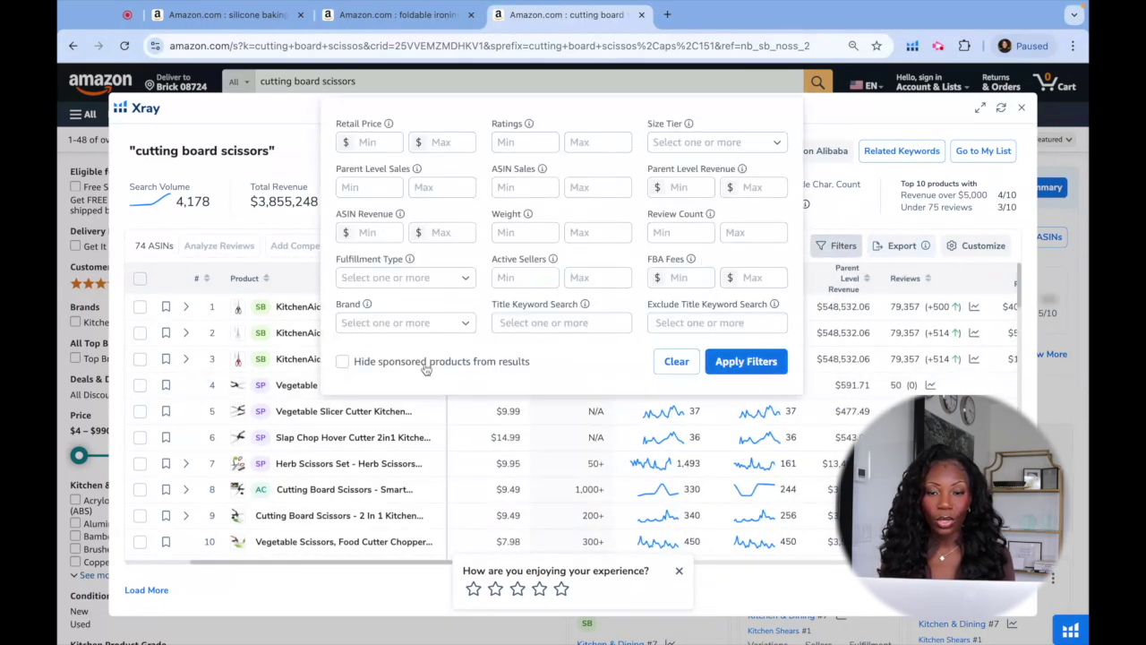
pyautogui.click(361, 367)
pyautogui.click(753, 361)
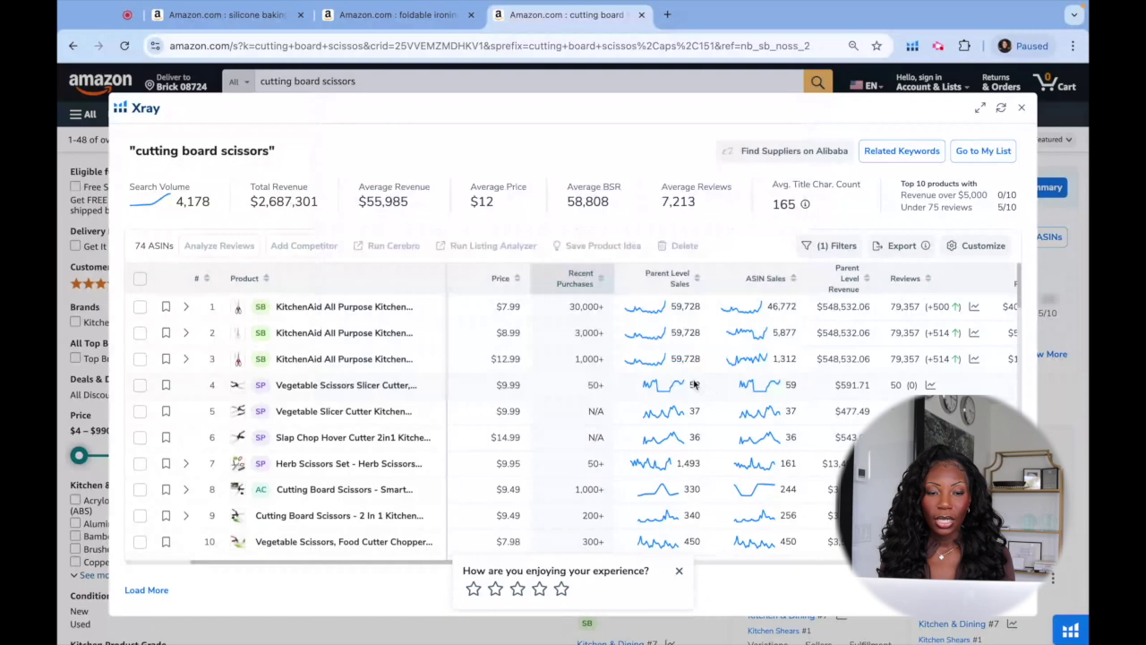
# Step: Check the parent-level revenue and reviews, and delete the KitchenAid All Purpose Kitchen scissors in row 32 from the results
pyautogui.hscroll(5, 743, 380)
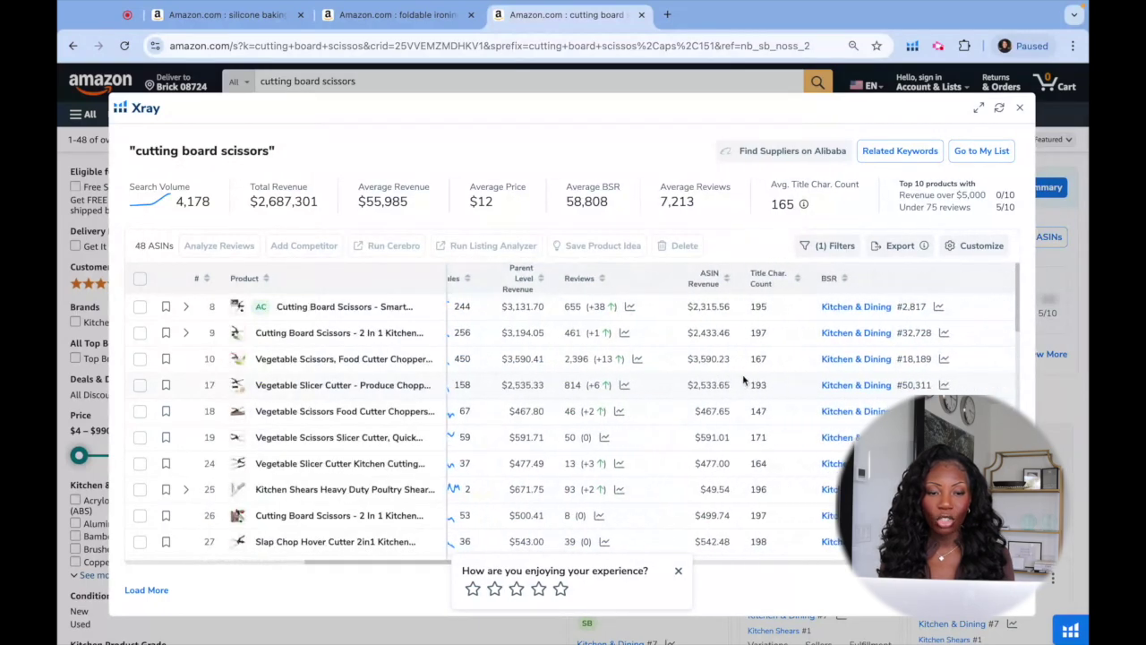
pyautogui.hscroll(-1, 743, 380)
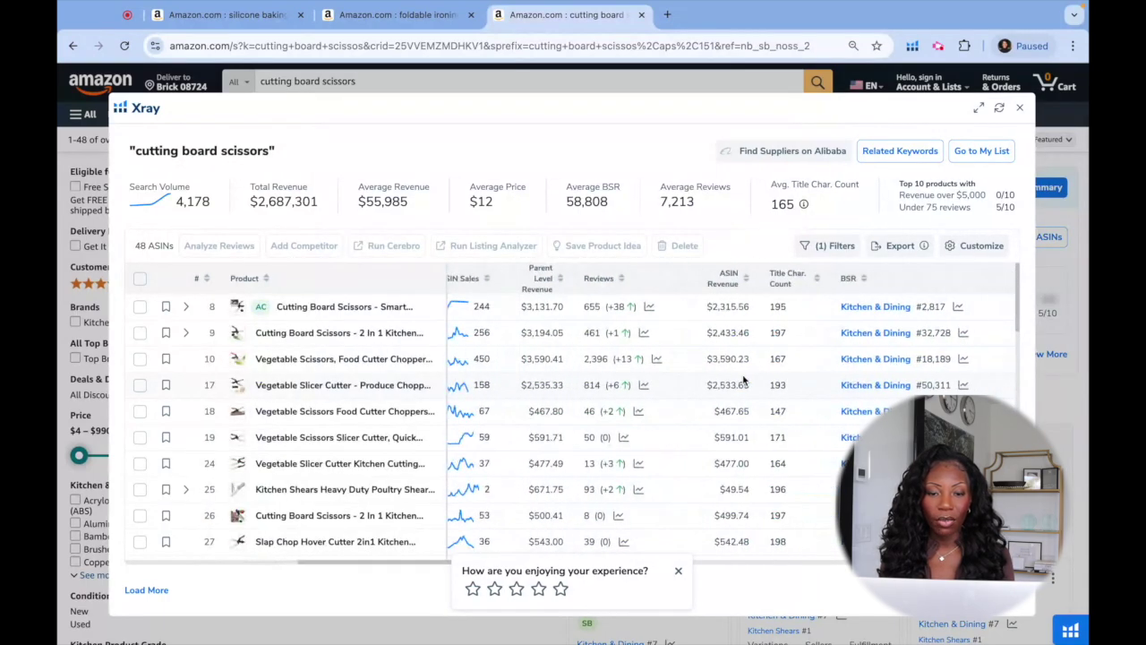
pyautogui.scroll(-5, 743, 380)
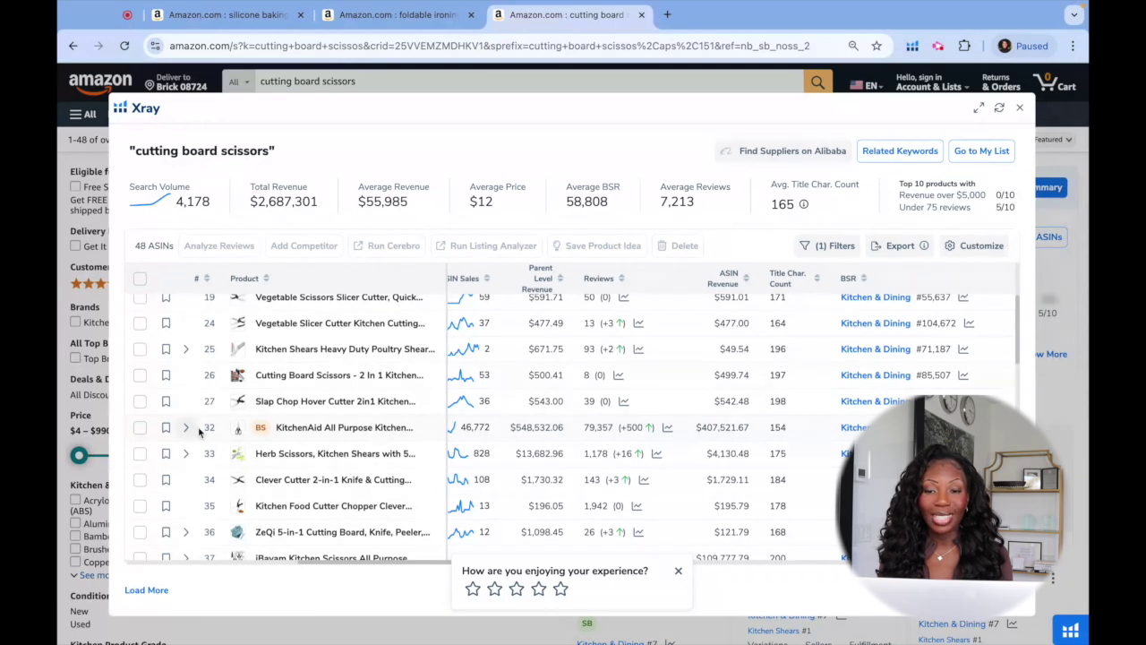
pyautogui.moveTo(241, 431)
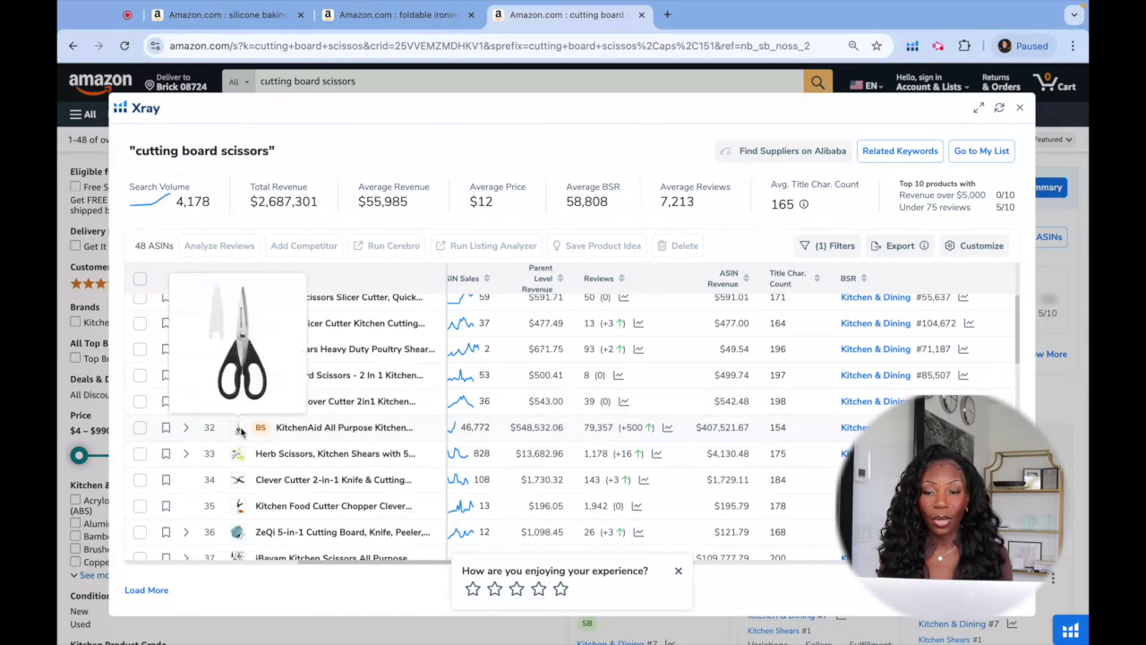
pyautogui.click(139, 428)
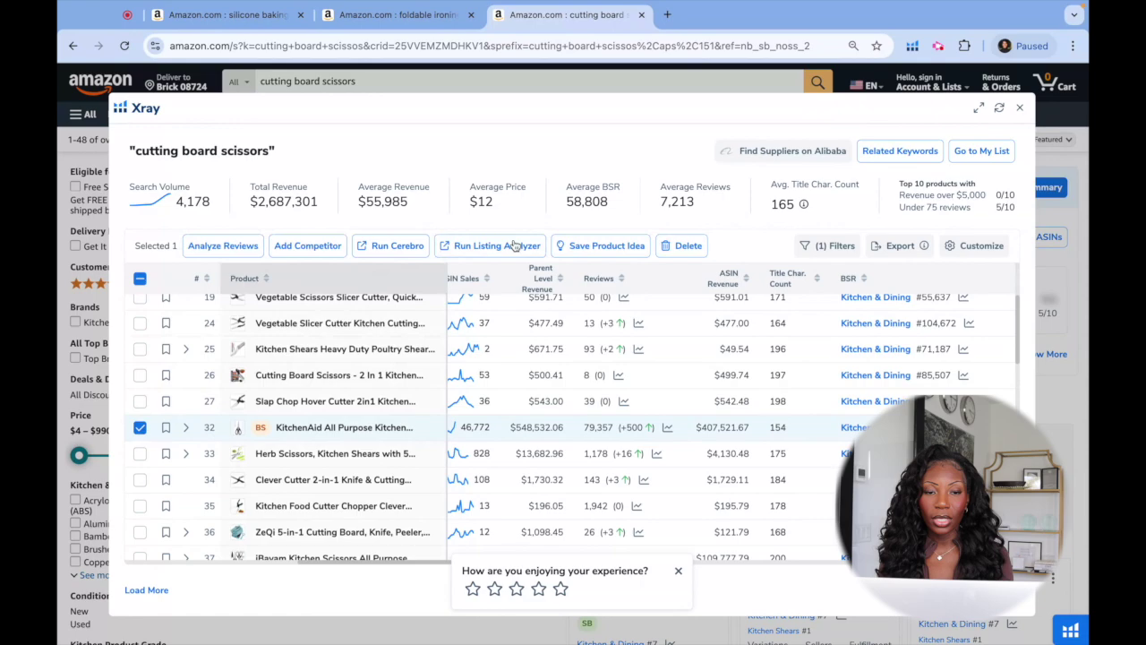
pyautogui.click(675, 251)
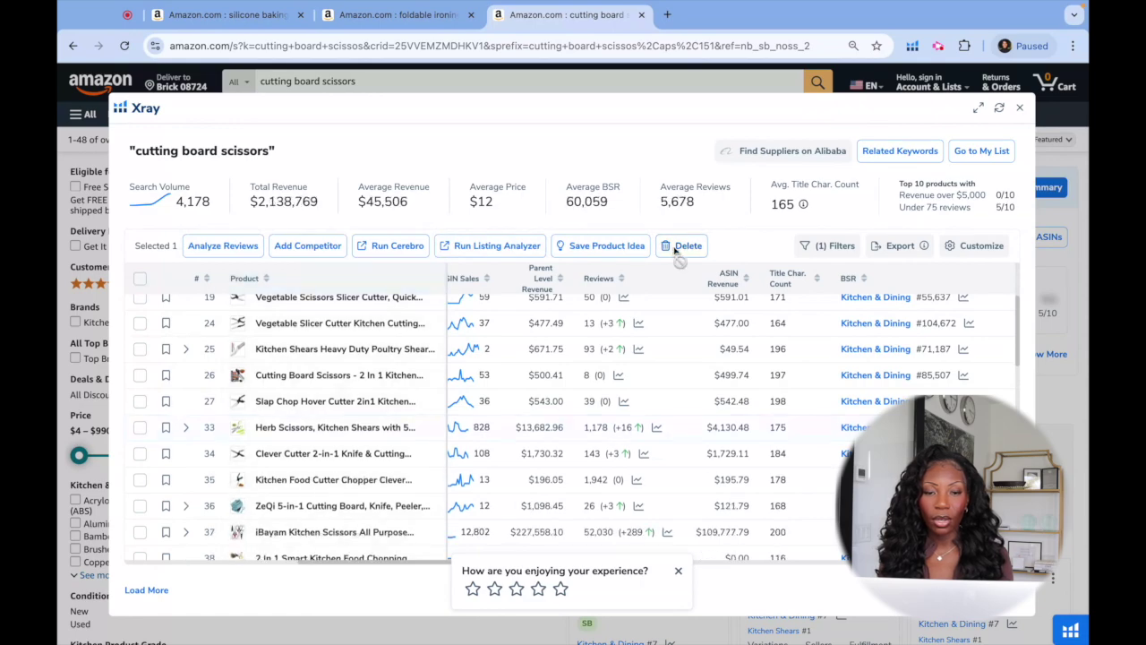
# Step: Delete the iBayam Kitchen Scissors All Purpose in row 37 and the Kitchen Shears by Gidli in row 44 from the results
pyautogui.scroll(-1, 603, 328)
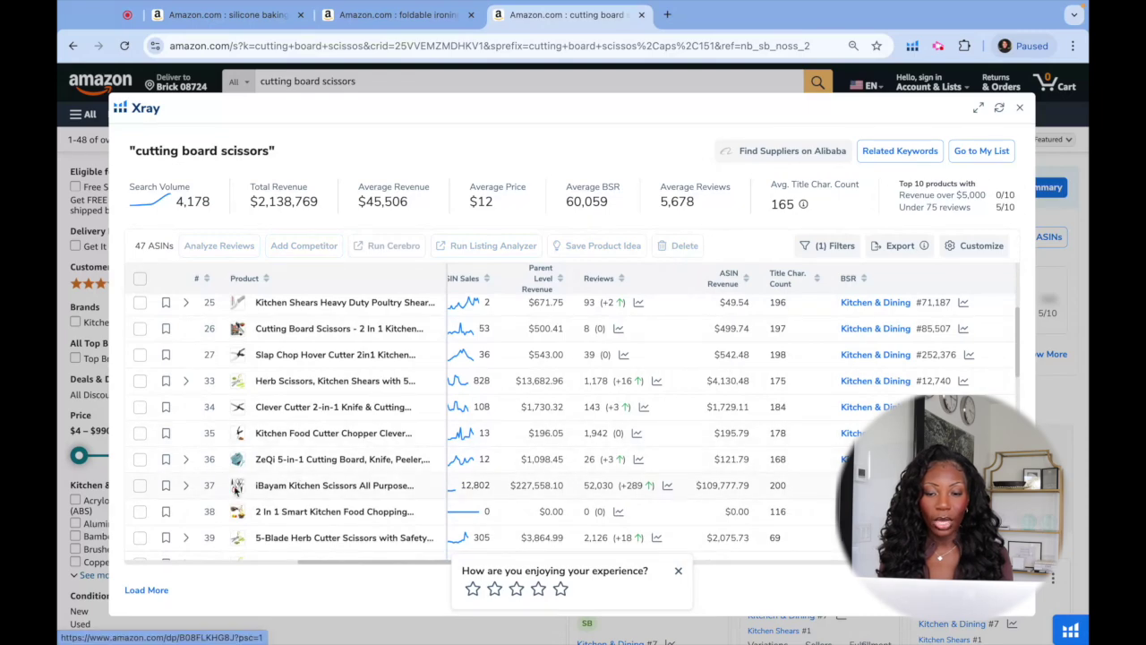
pyautogui.click(139, 485)
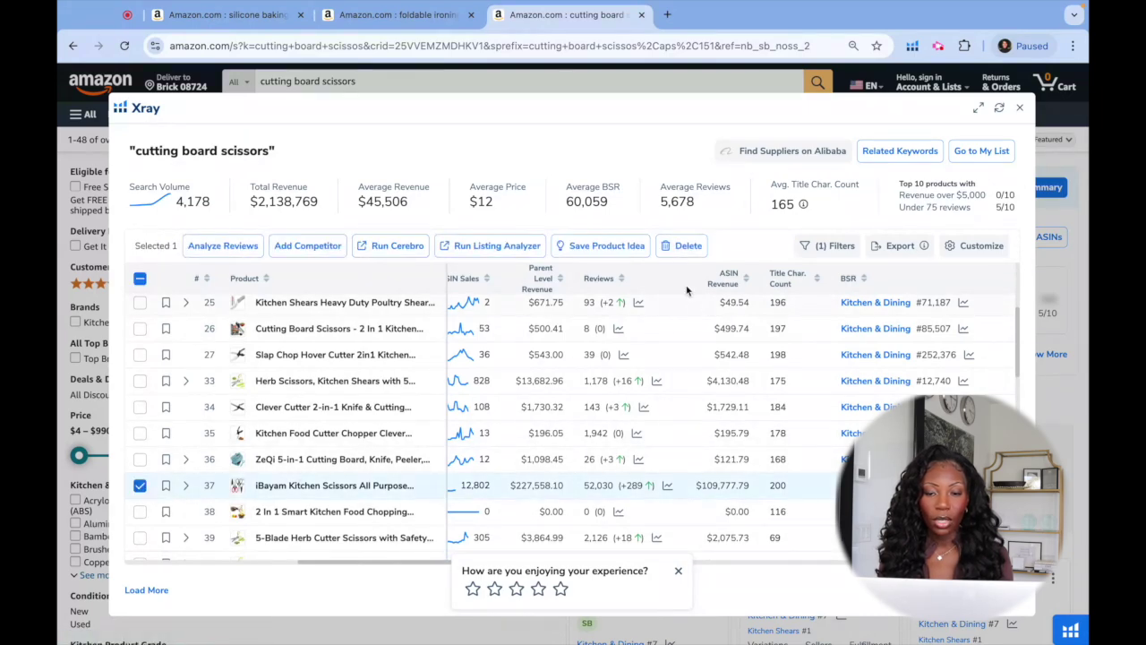
pyautogui.click(686, 247)
pyautogui.scroll(-2, 676, 391)
pyautogui.scroll(-3, 676, 391)
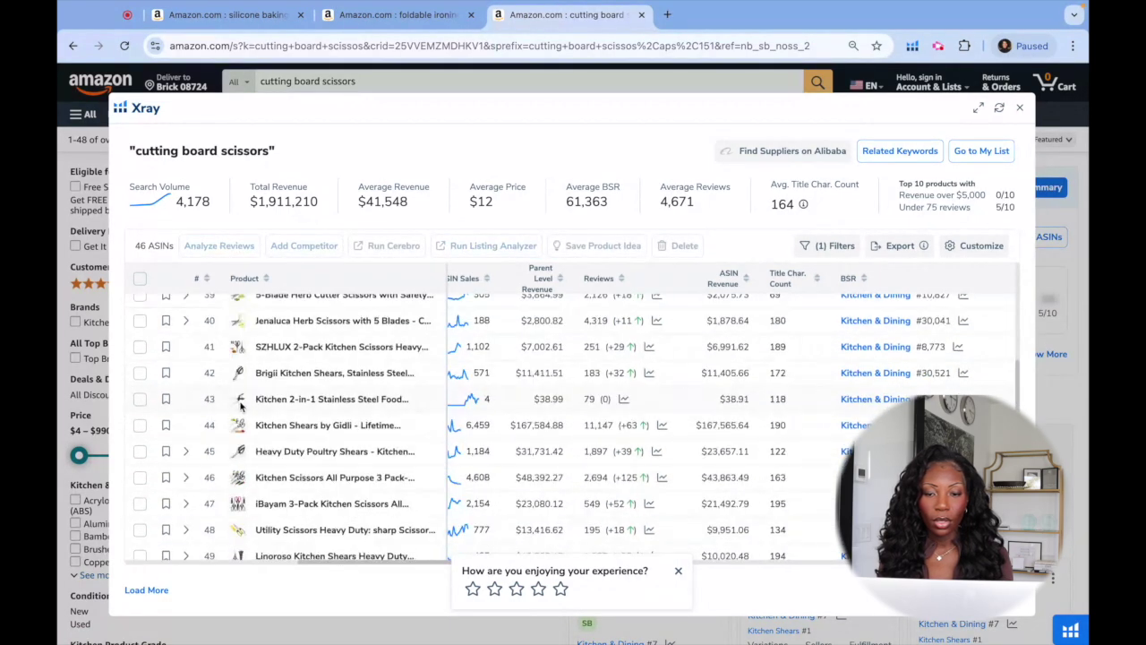
pyautogui.click(140, 425)
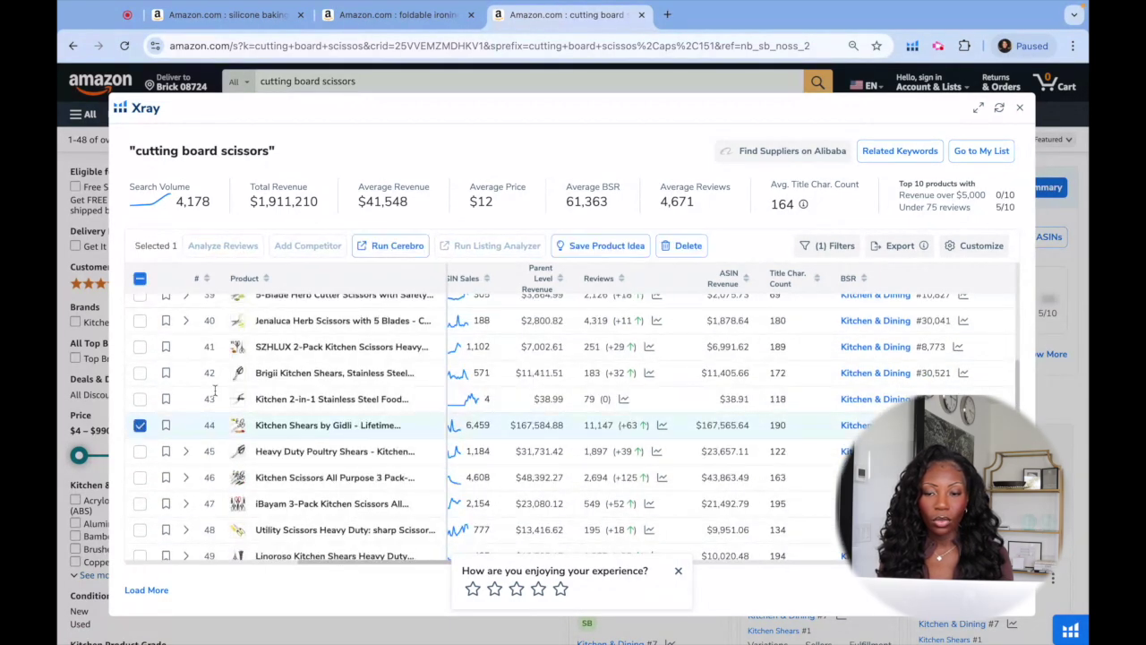
pyautogui.click(686, 246)
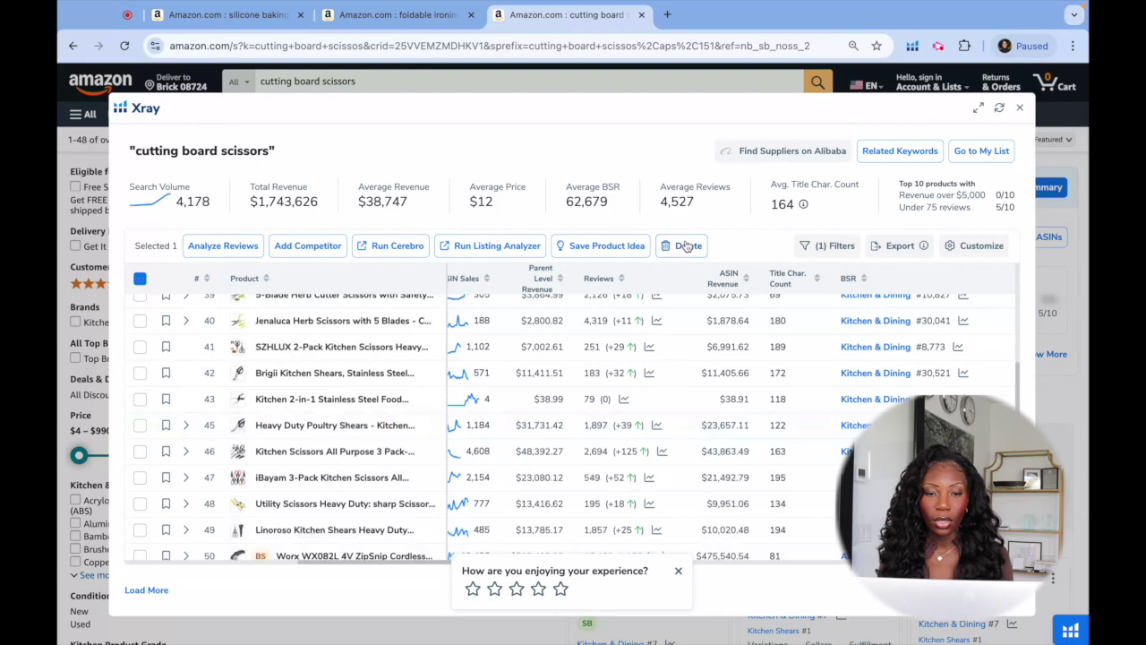
# Step: Delete the scissors products numbered 50 to 54 and 56 to 59 from the Xray results
pyautogui.scroll(-5, 588, 431)
pyautogui.scroll(-1, 588, 433)
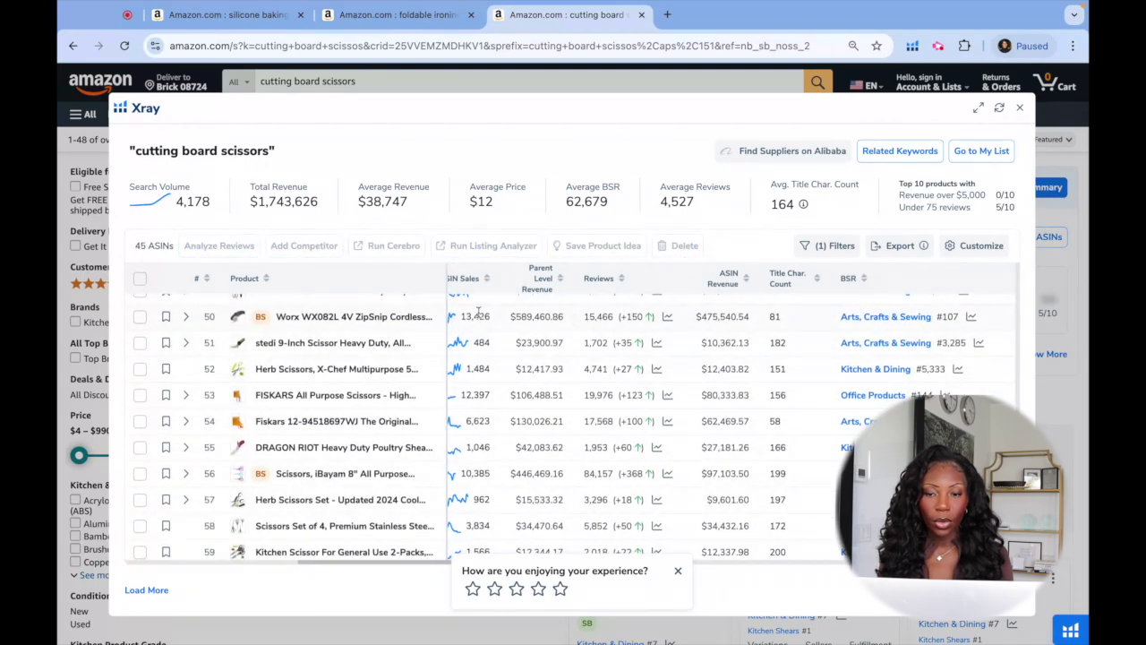
pyautogui.moveTo(238, 319)
pyautogui.moveTo(240, 399)
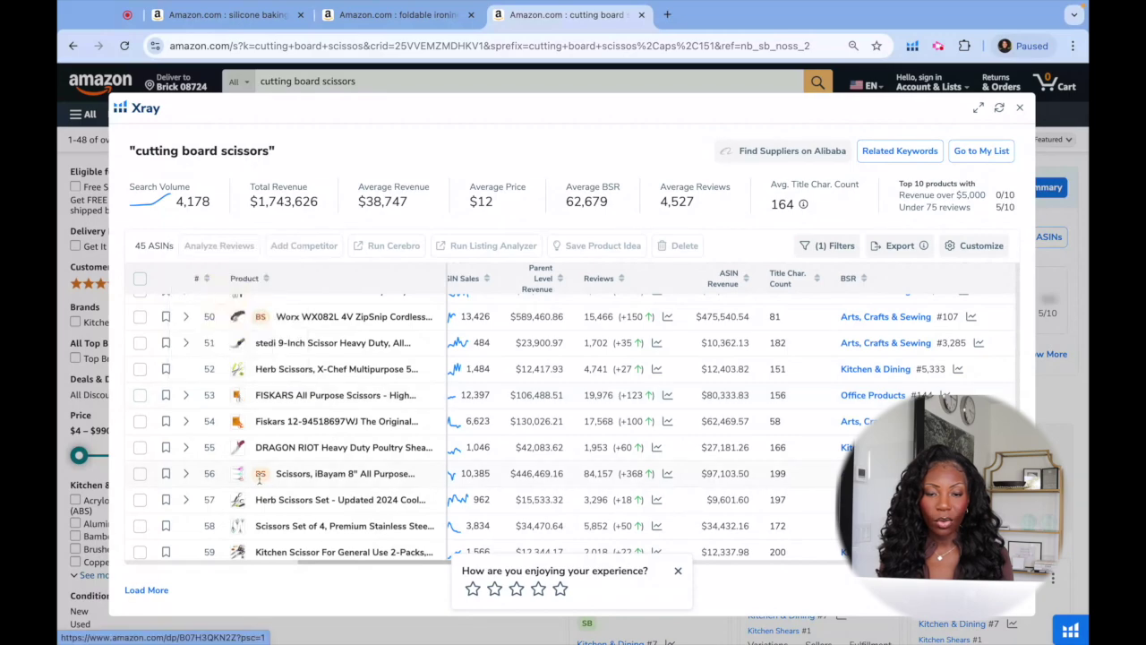
pyautogui.click(140, 473)
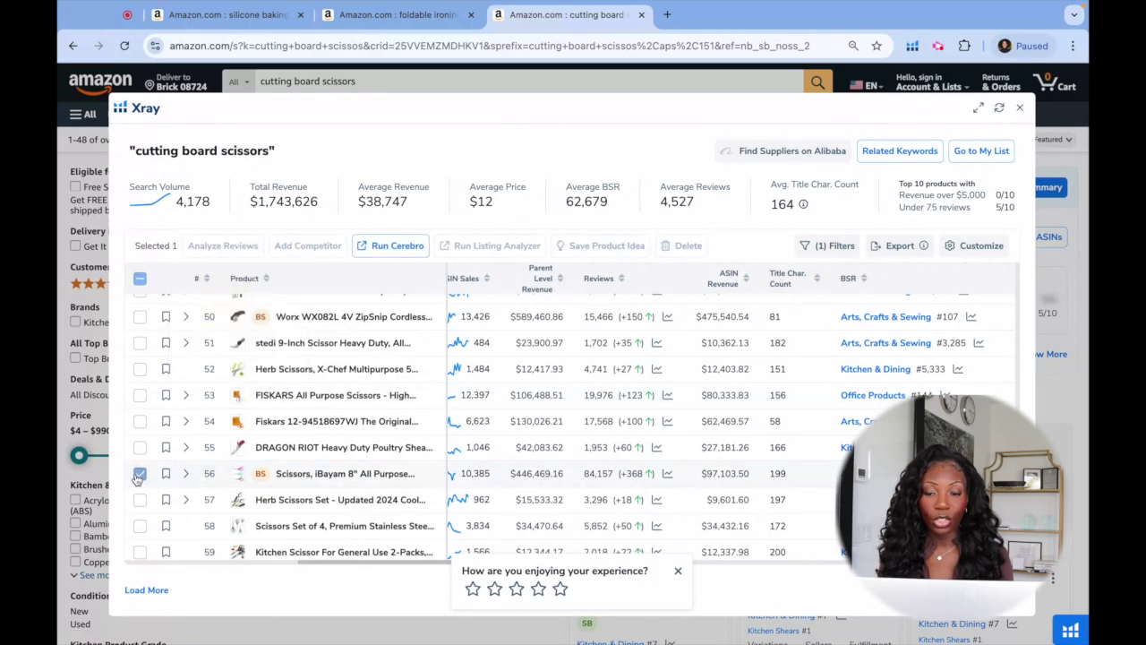
pyautogui.click(141, 421)
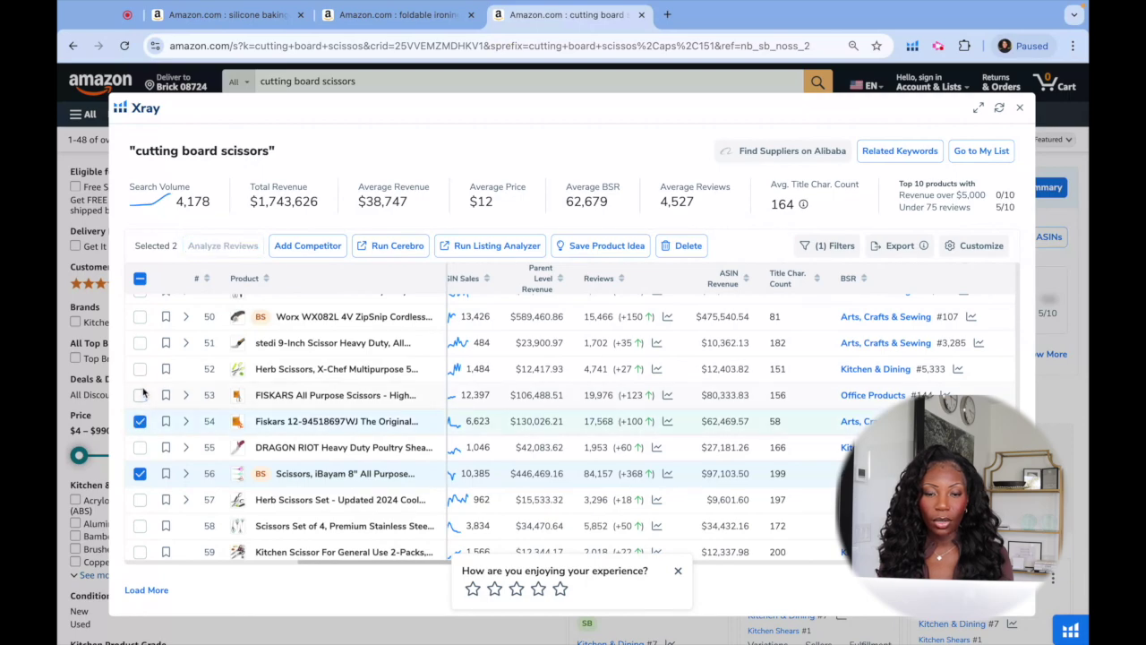
pyautogui.click(141, 395)
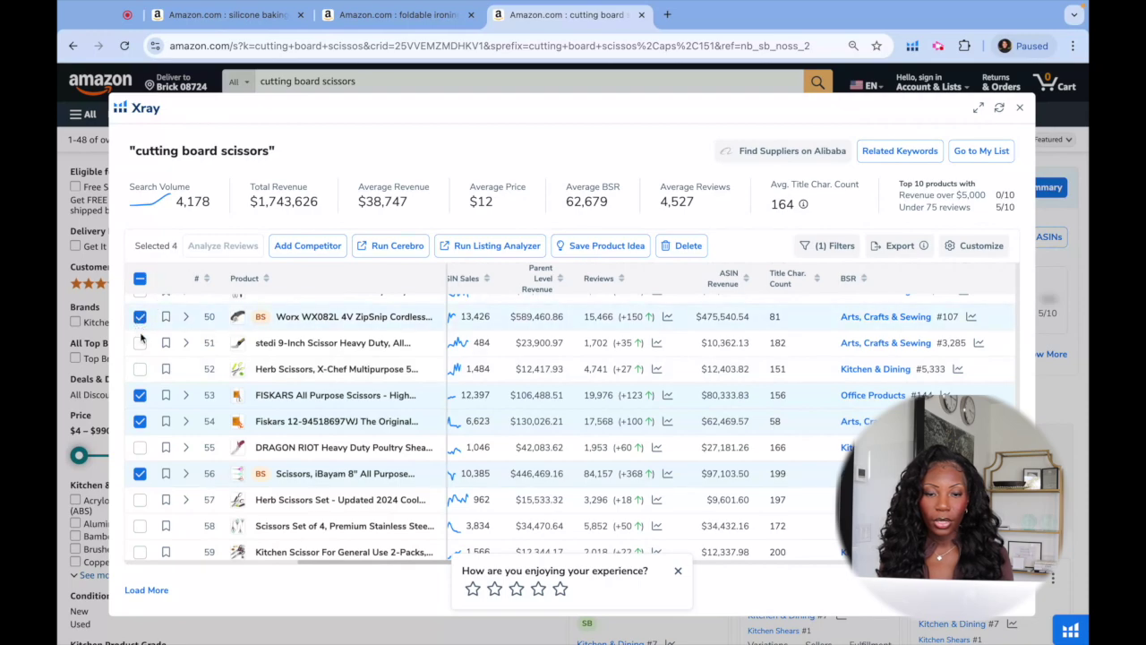
pyautogui.click(141, 369)
pyautogui.click(140, 343)
pyautogui.scroll(-1, 422, 374)
pyautogui.scroll(-3, 426, 379)
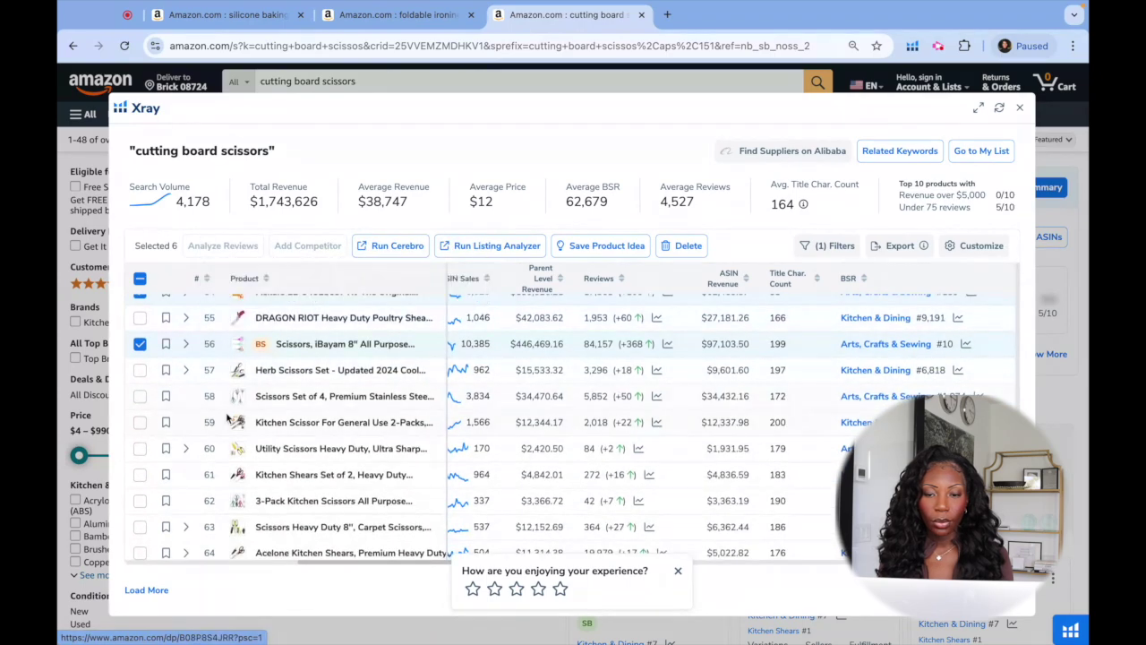
pyautogui.click(140, 395)
pyautogui.click(140, 422)
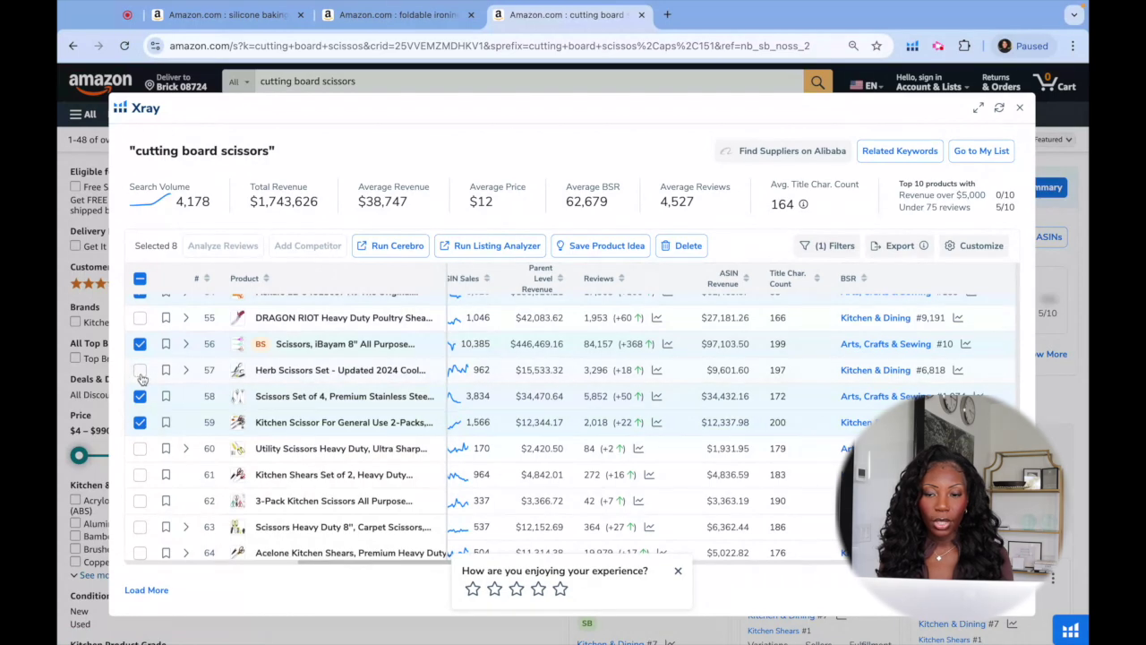
pyautogui.scroll(-5, 141, 378)
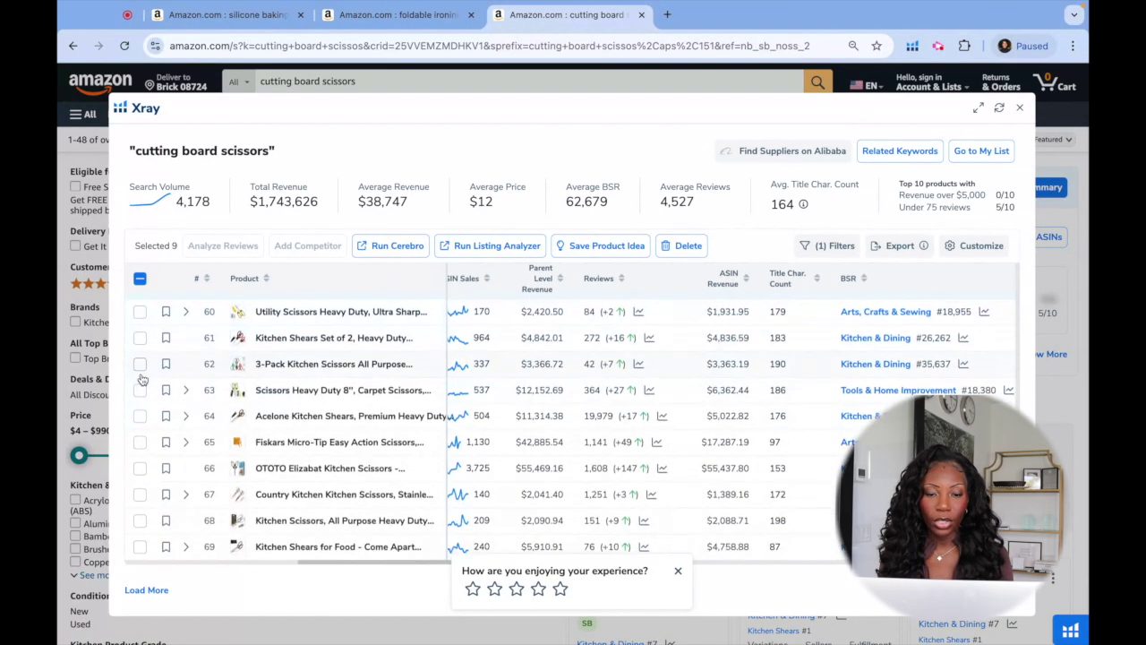
pyautogui.click(686, 245)
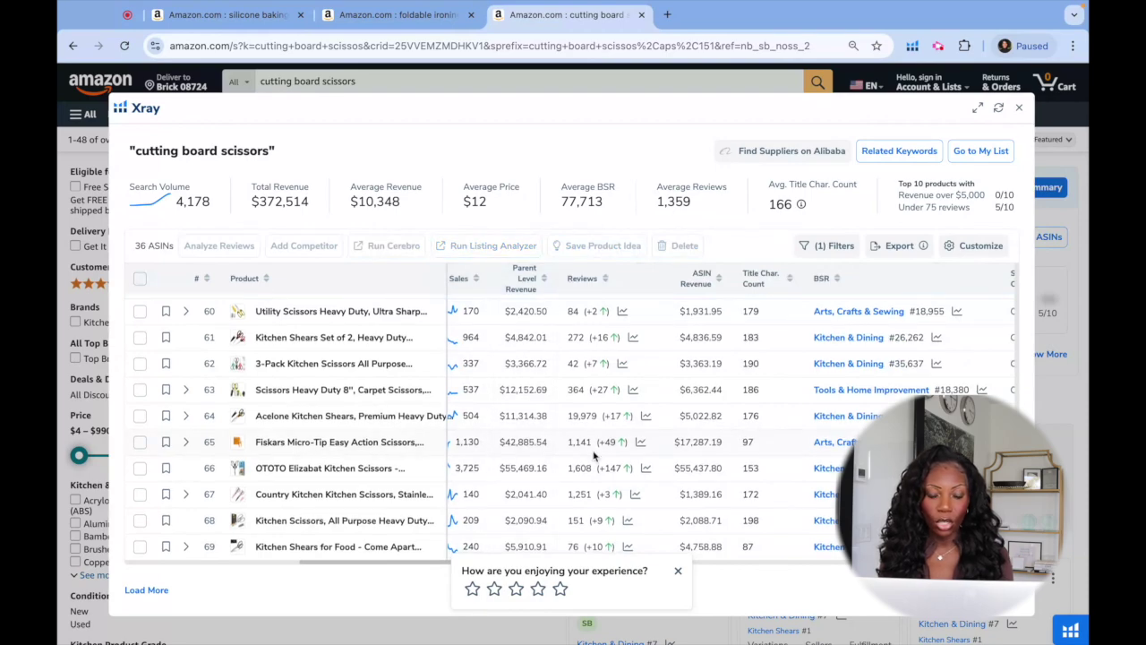
# Step: Examine the sales, parent-level revenue and reviews of the remaining cutting board scissors
pyautogui.scroll(10, 594, 457)
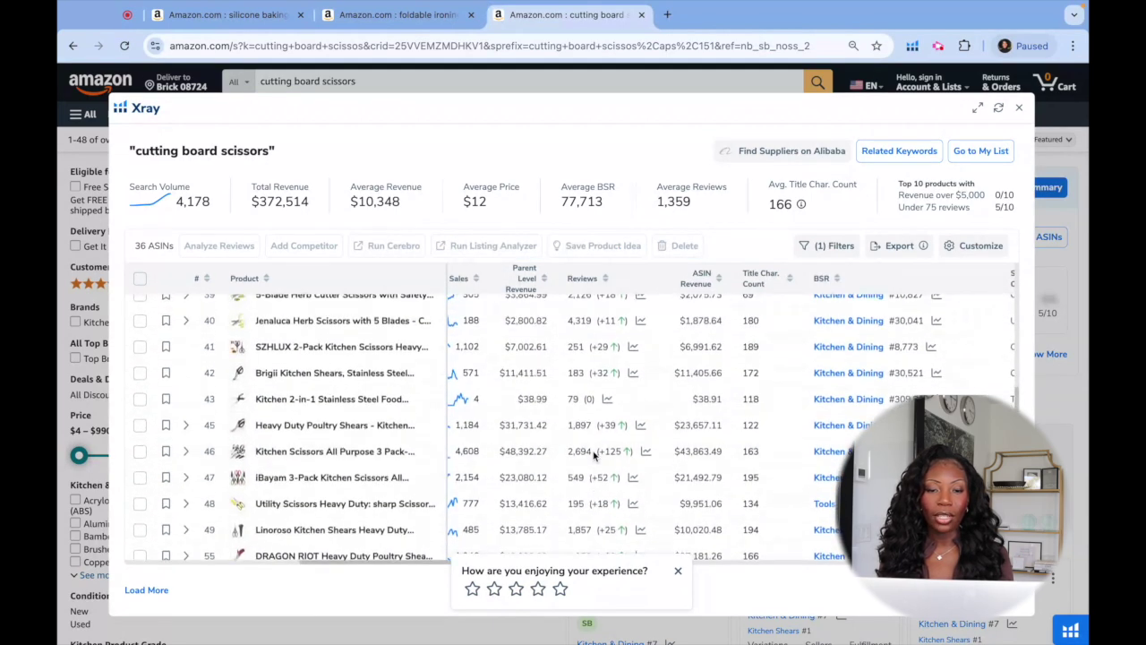
pyautogui.scroll(10, 594, 457)
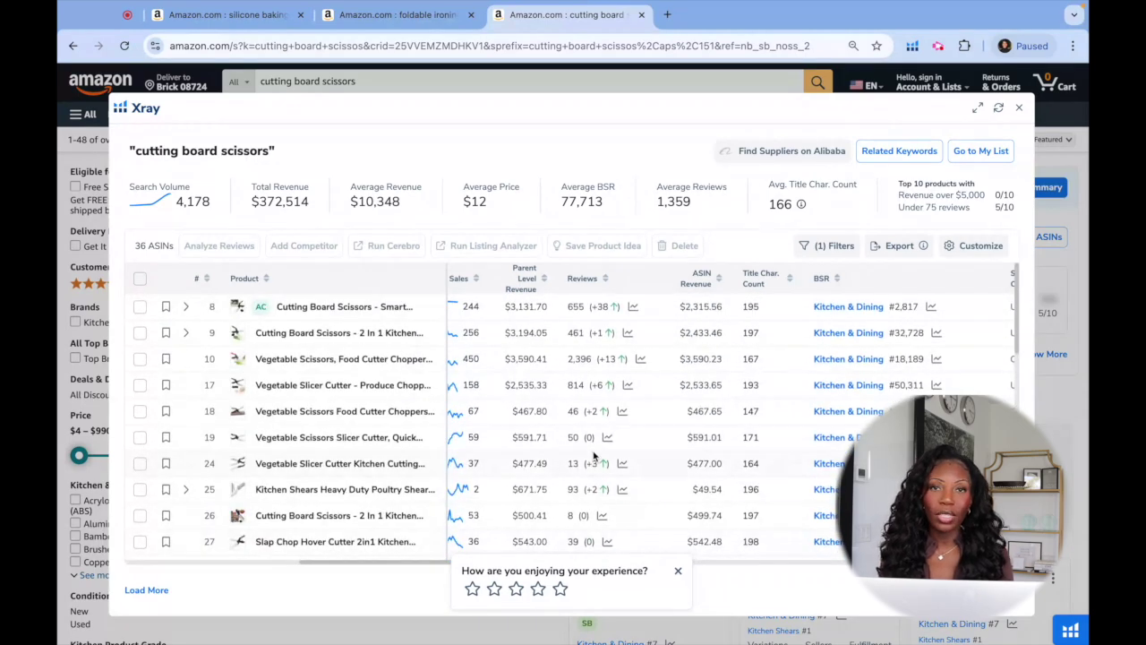
pyautogui.scroll(-1, 594, 457)
pyautogui.scroll(1, 593, 453)
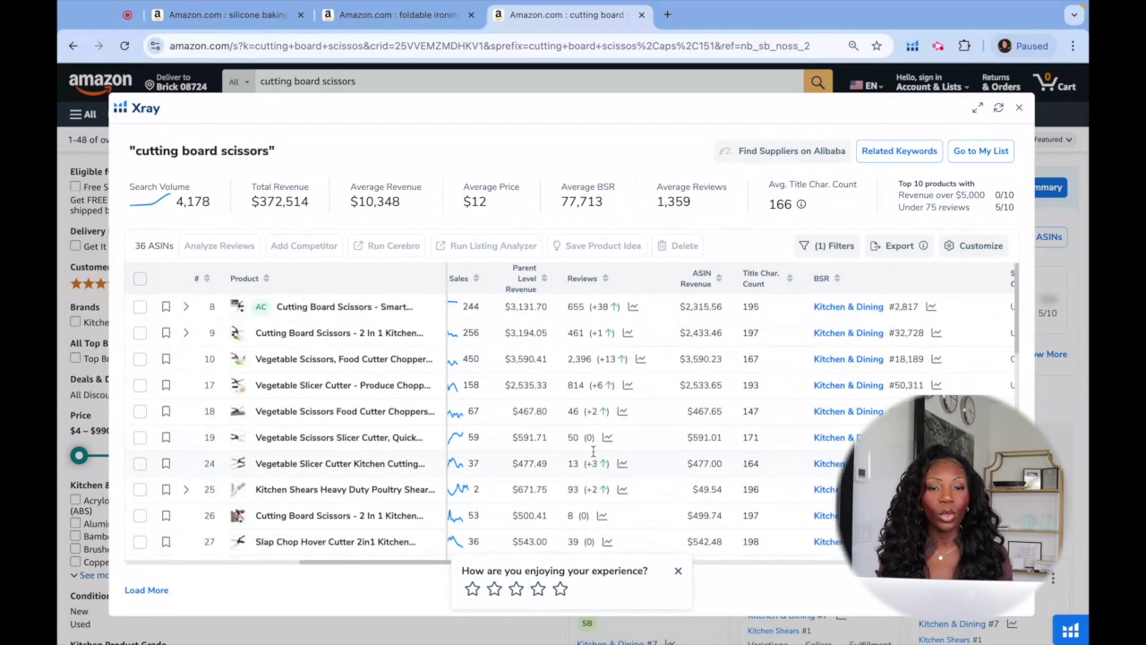